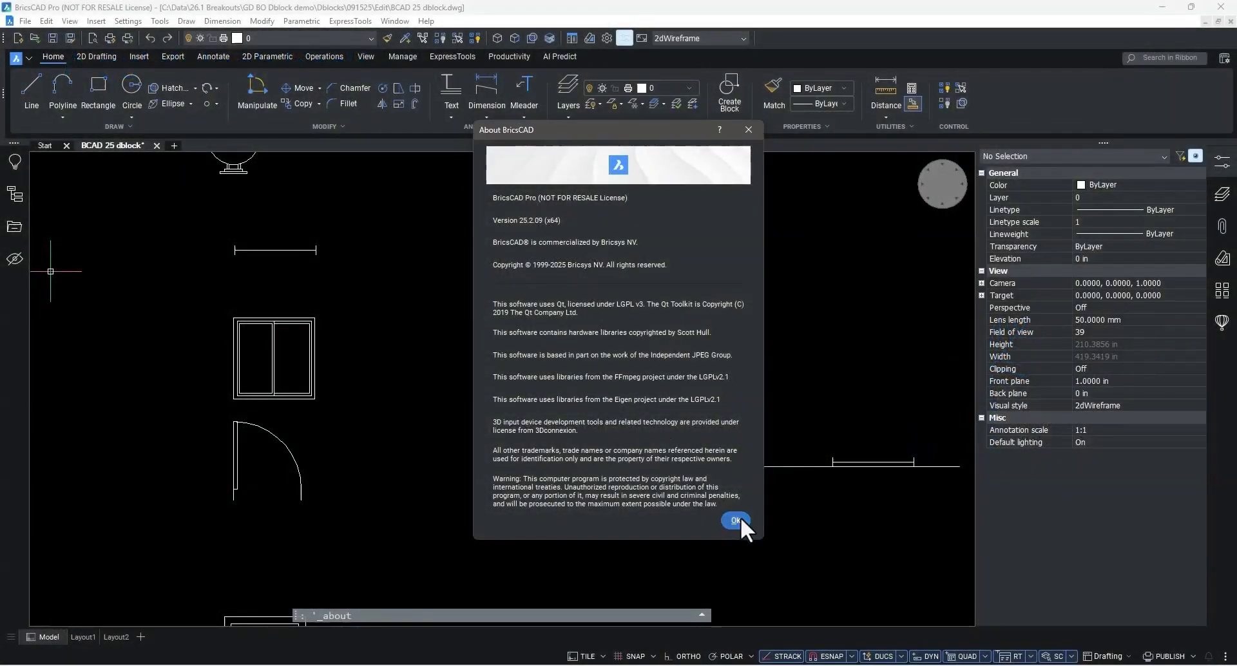
# - Close the About box, then drag the window block's grips to make it wider and taller
pyautogui.click(738, 519)
pyautogui.moveTo(327, 309)
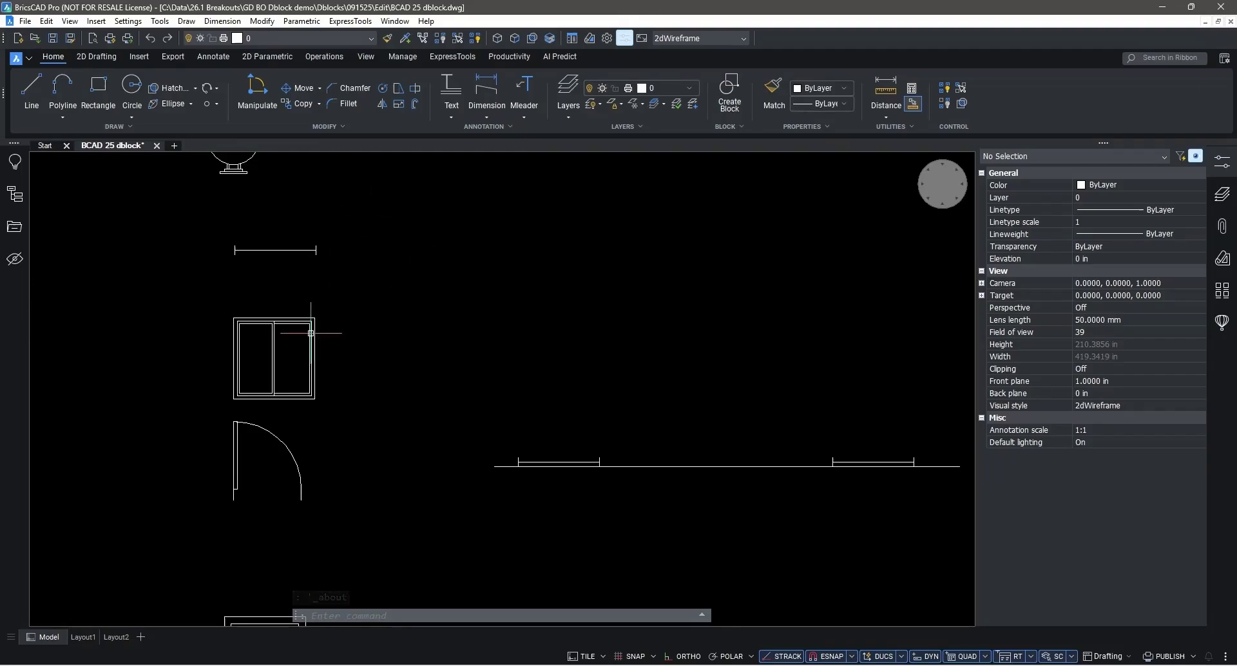
pyautogui.click(314, 371)
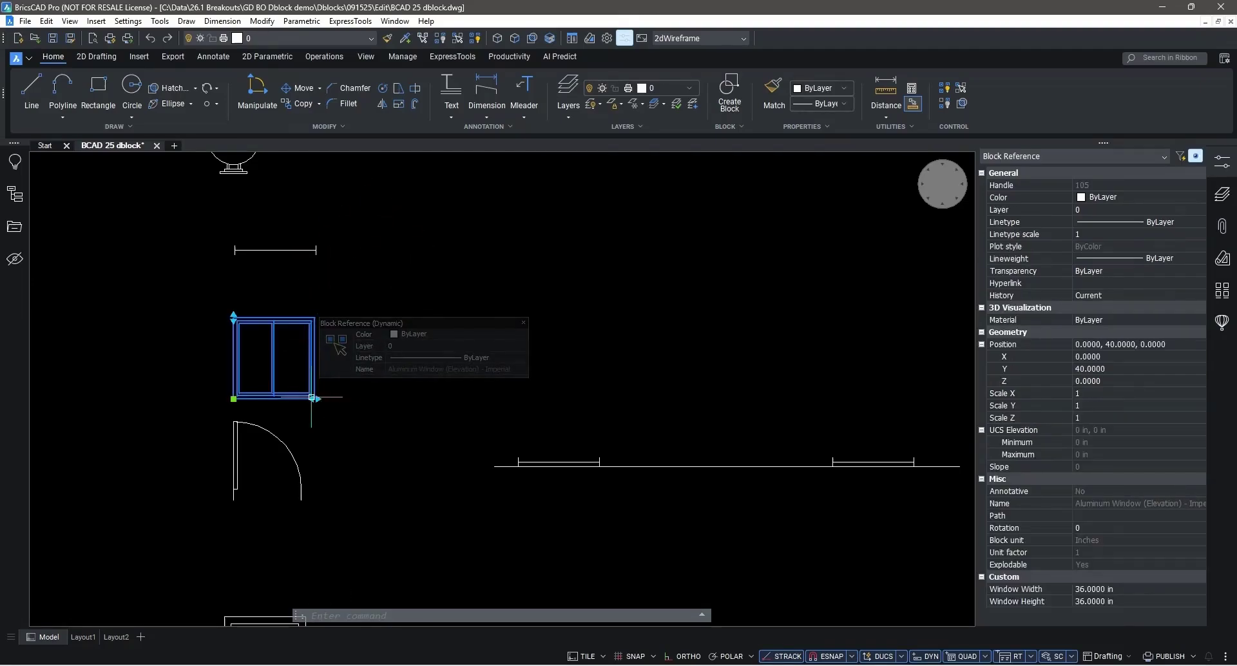
pyautogui.click(314, 399)
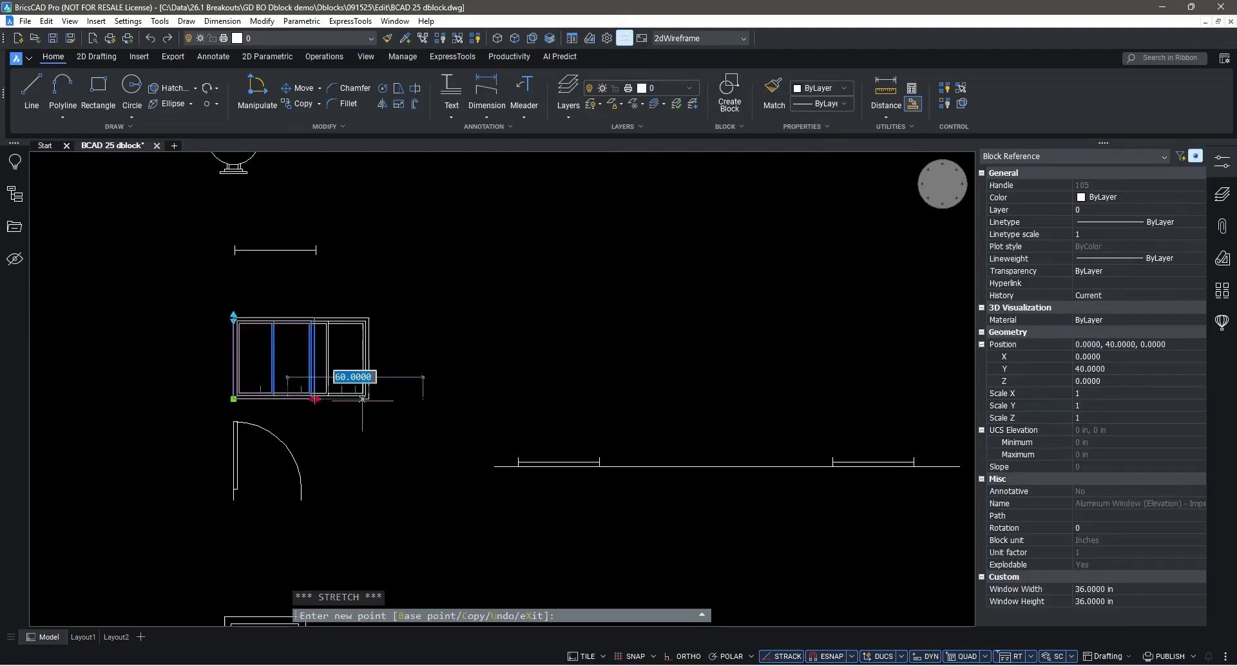
pyautogui.click(233, 317)
pyautogui.click(234, 299)
# - Set Window Width to 54 and Window Height to 42 in Properties, then deselect
pyautogui.click(1128, 589)
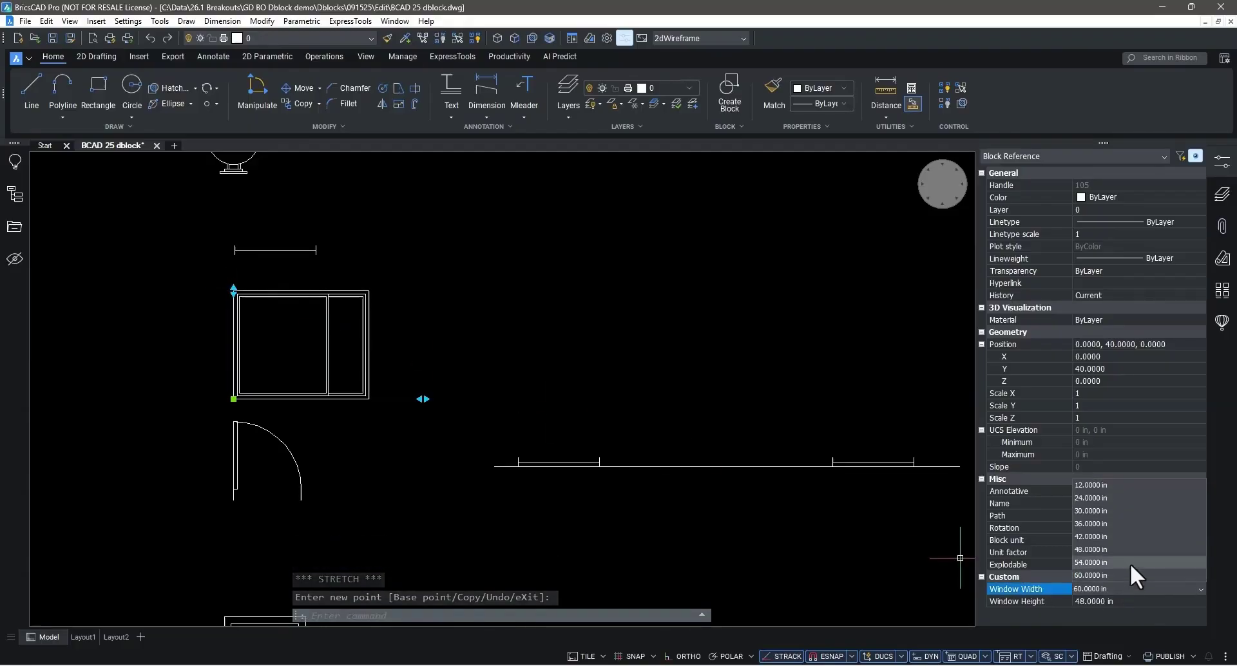
pyautogui.click(1131, 570)
pyautogui.click(1131, 602)
pyautogui.click(1131, 600)
pyautogui.click(1122, 544)
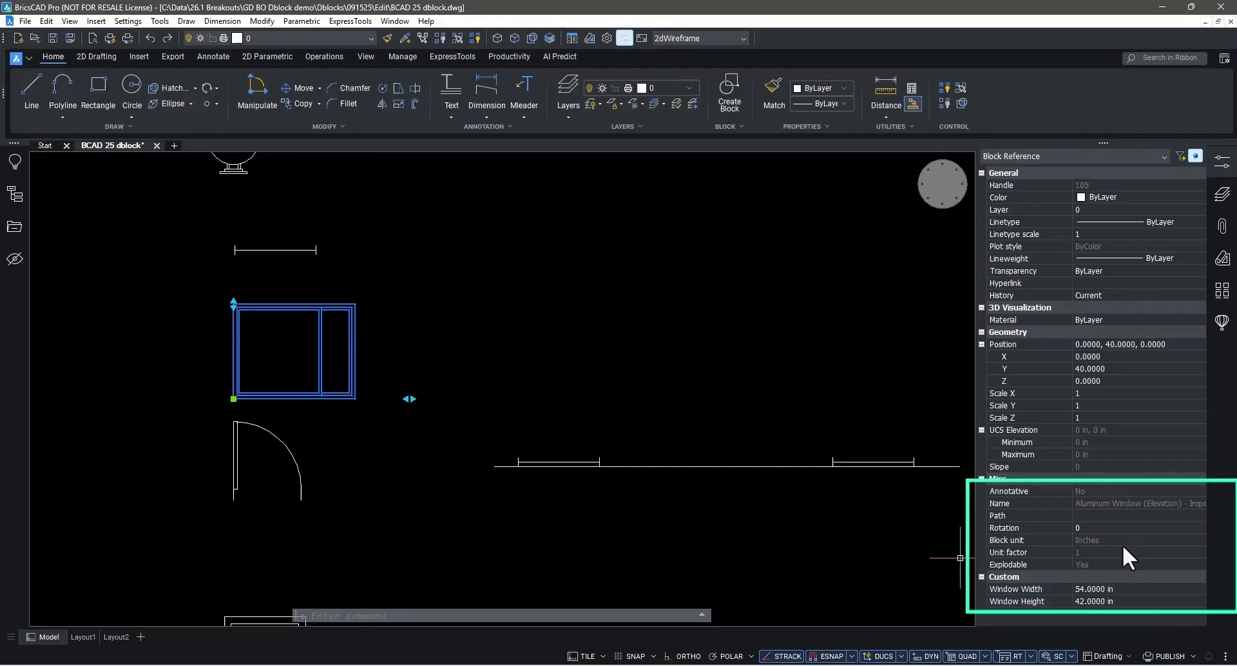
pyautogui.press('Escape')
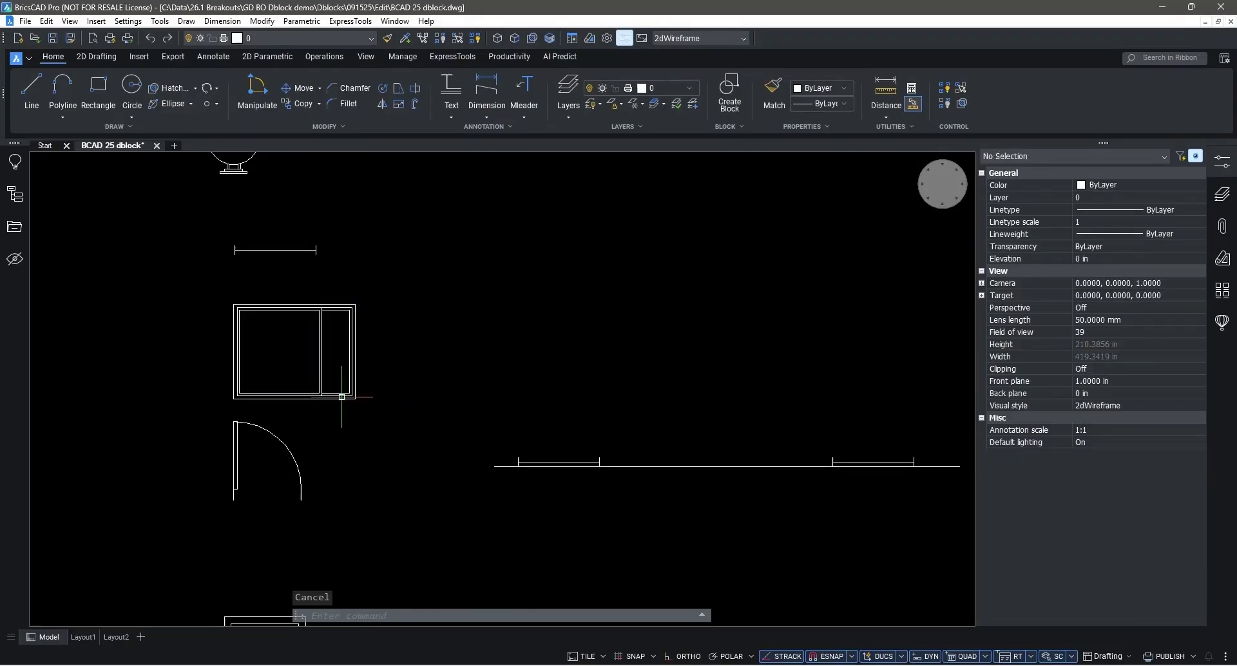
pyautogui.doubleClick(287, 397)
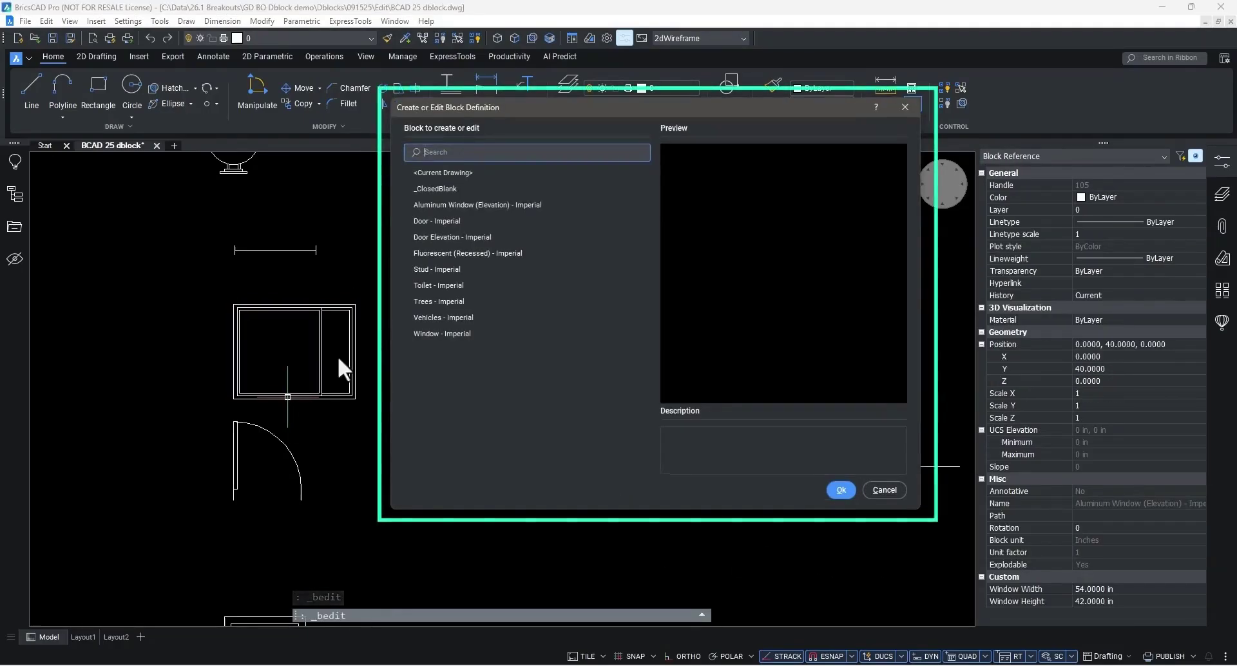
pyautogui.click(504, 207)
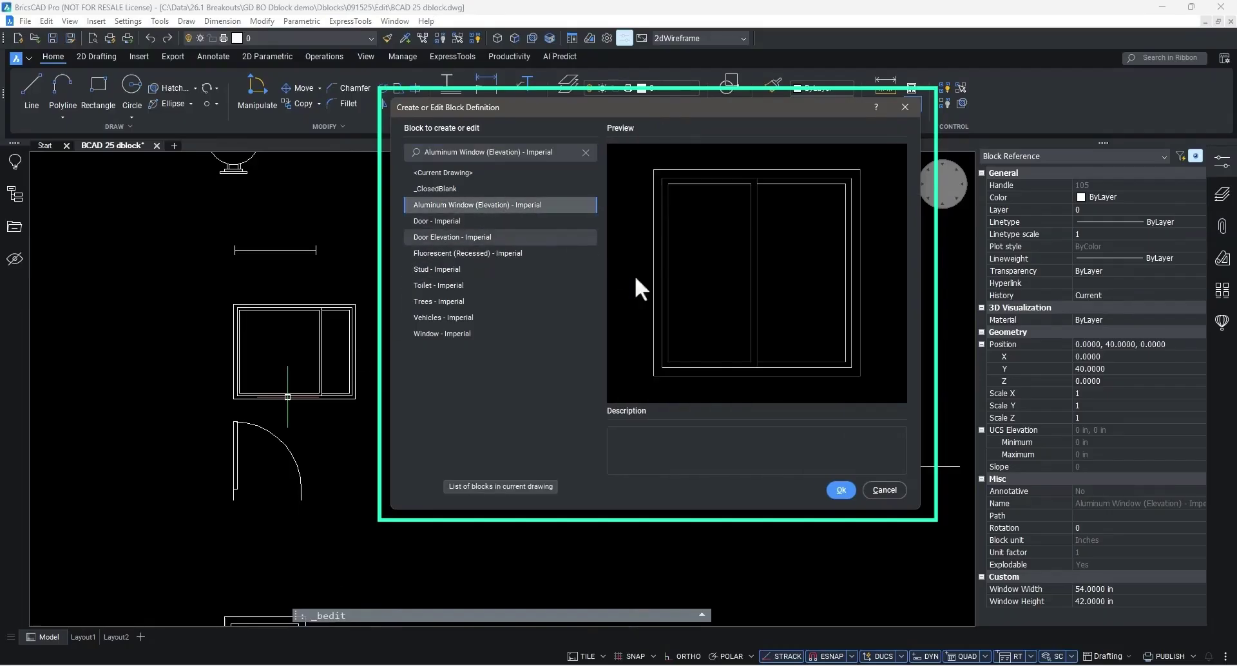
pyautogui.click(841, 489)
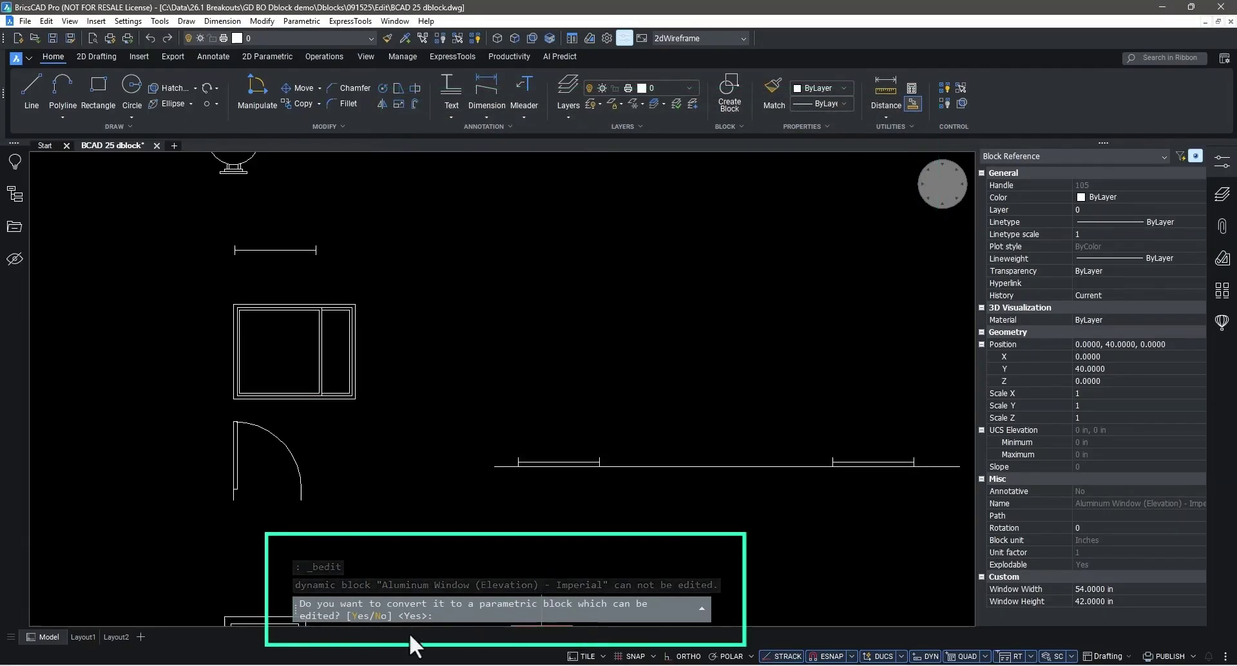
pyautogui.click(381, 616)
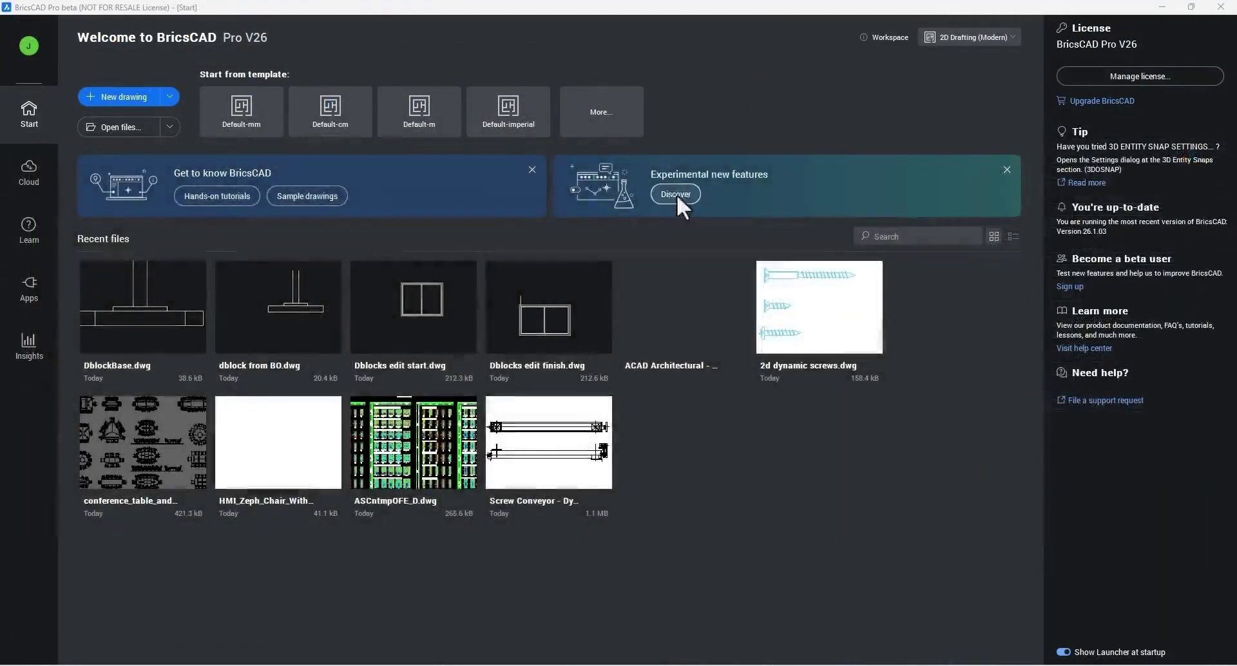
# - Enable experimental features from the Start page's Discover overview, then open DblockBase.dwg
pyautogui.click(676, 193)
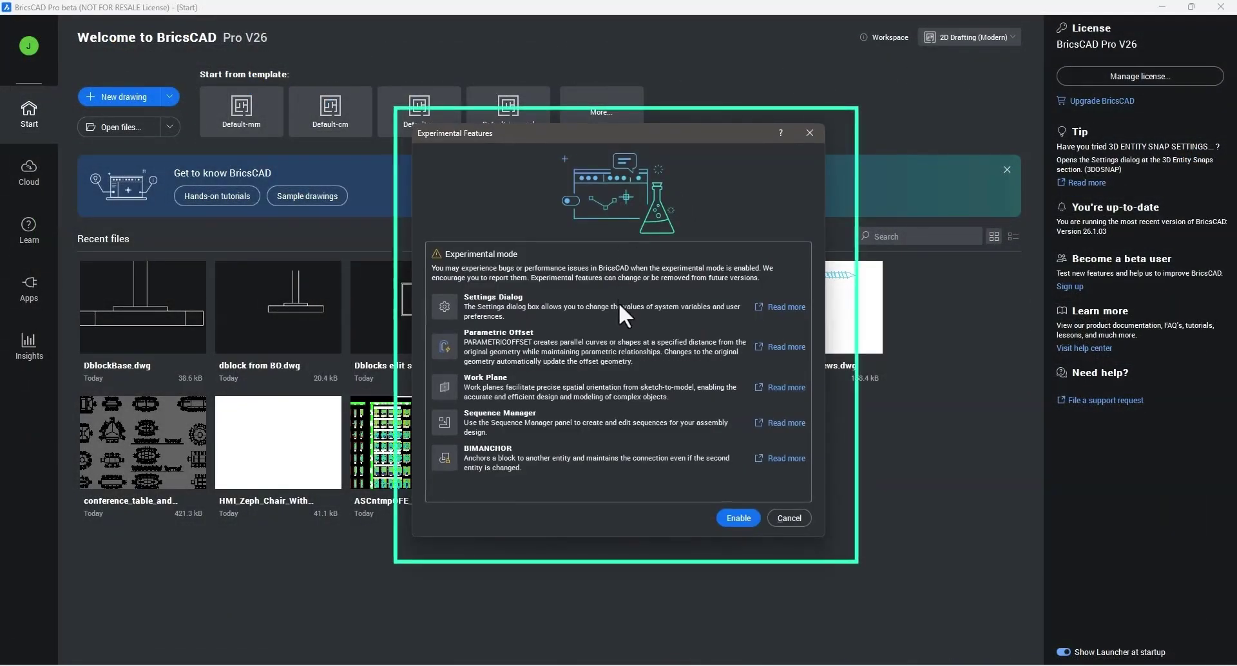
pyautogui.click(737, 518)
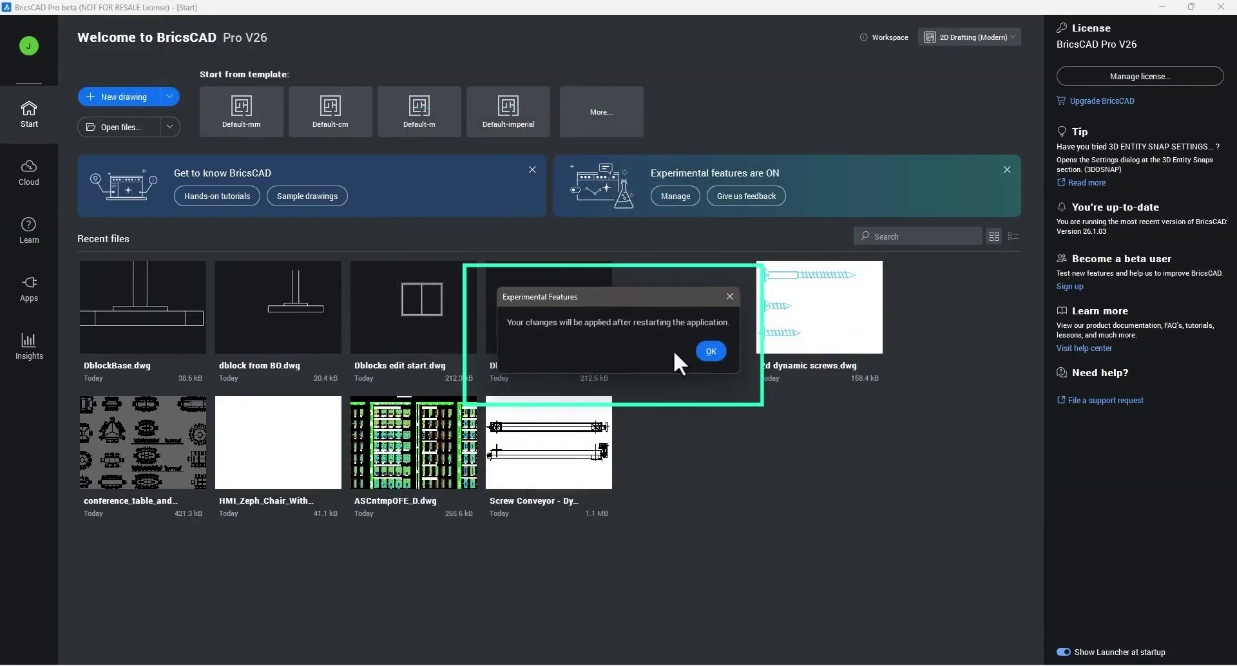
pyautogui.click(709, 350)
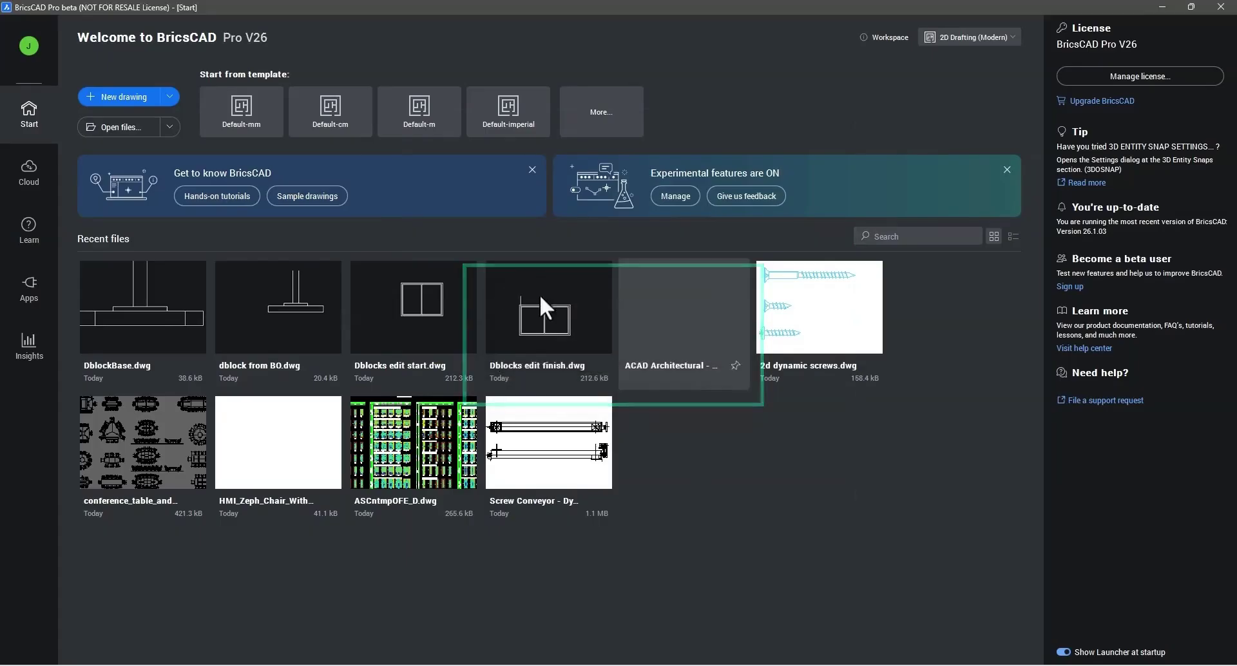
pyautogui.click(152, 303)
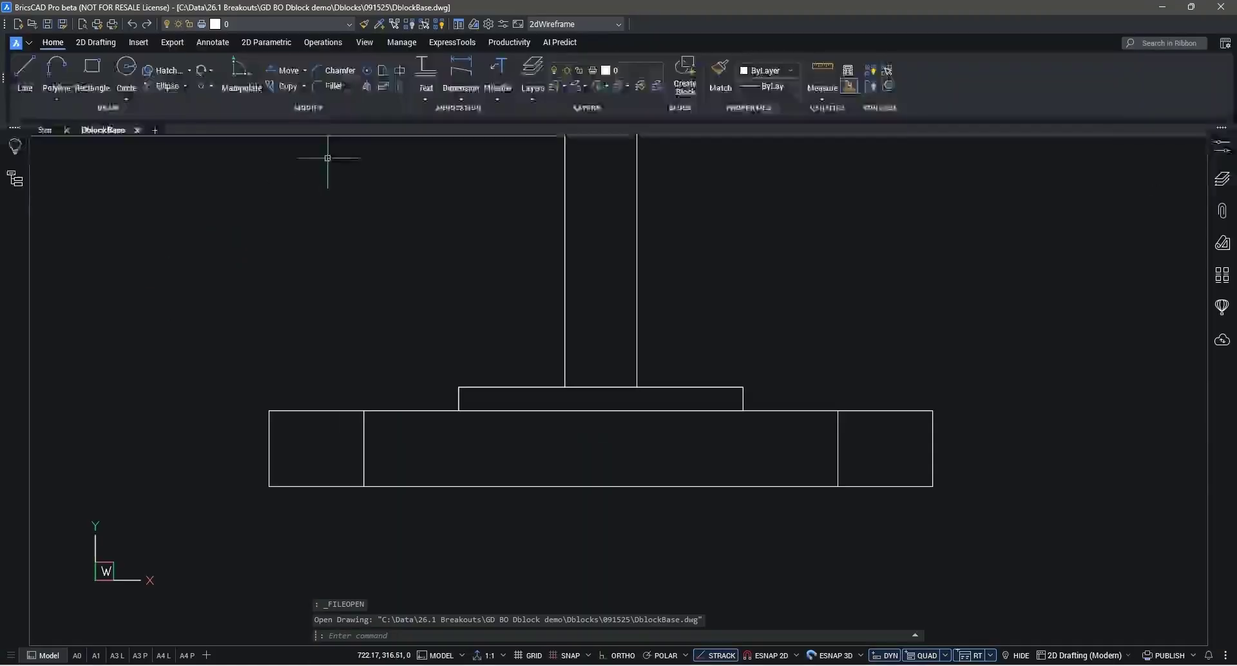
# - Search Settings for 'experimental', check Enable experimental features, and close Settings
pyautogui.click(488, 24)
pyautogui.click(527, 170)
pyautogui.write('experimental')
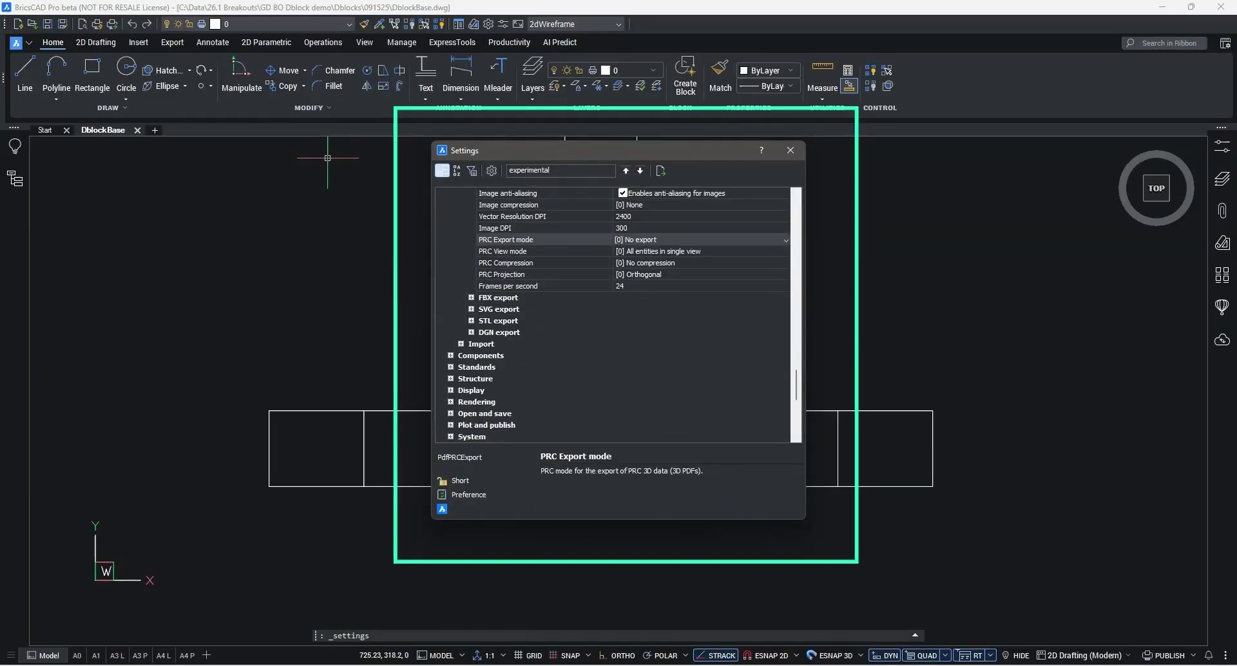
pyautogui.click(641, 170)
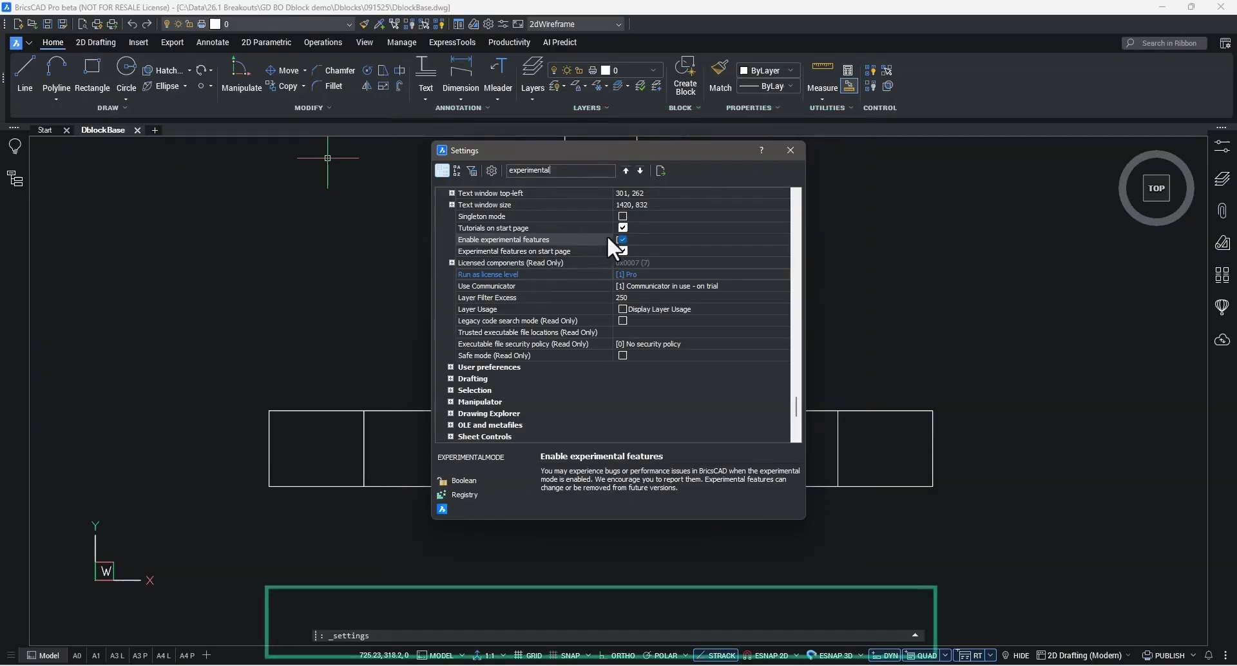
pyautogui.click(790, 151)
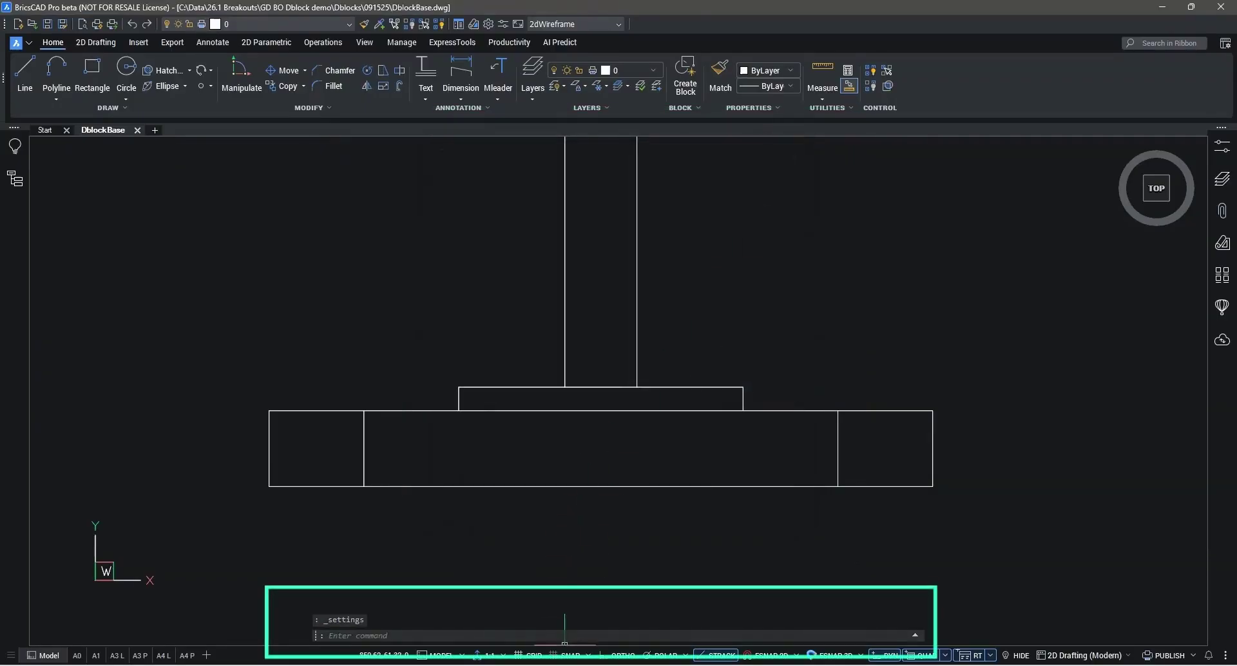
# - Query the EXPERIMENTALMODE variable to confirm it is on, leaving it unchanged
pyautogui.write('EXPERIMENTALMODE')
pyautogui.press('Return')
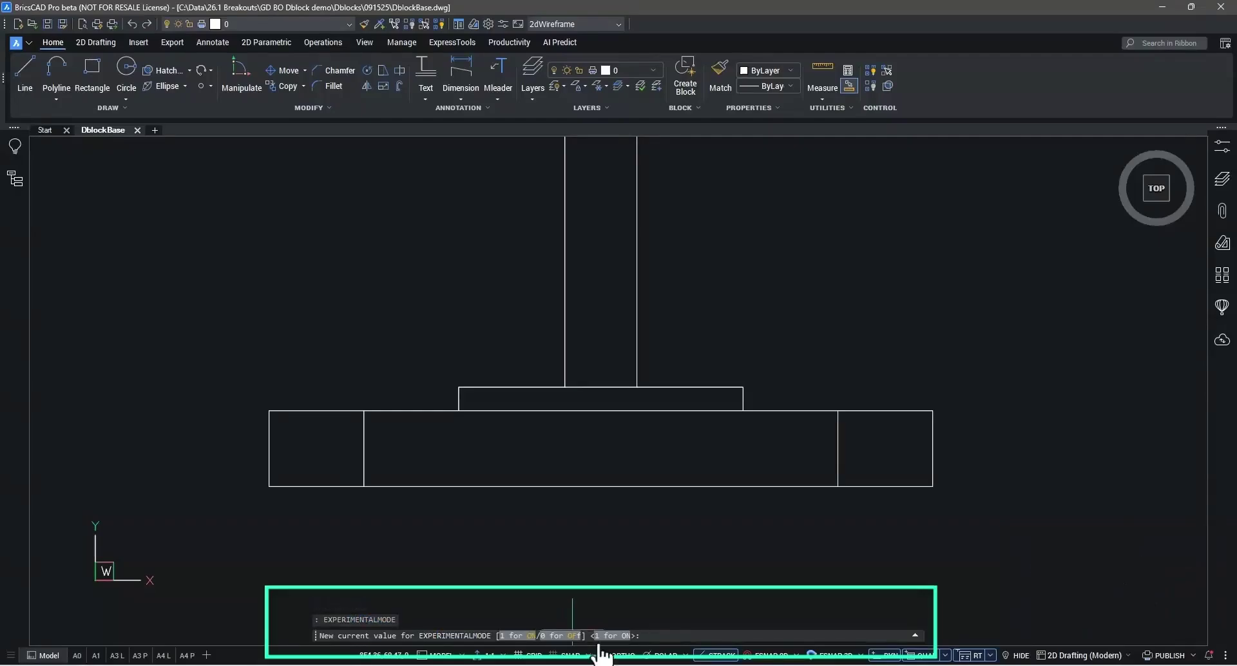
pyautogui.press('Escape')
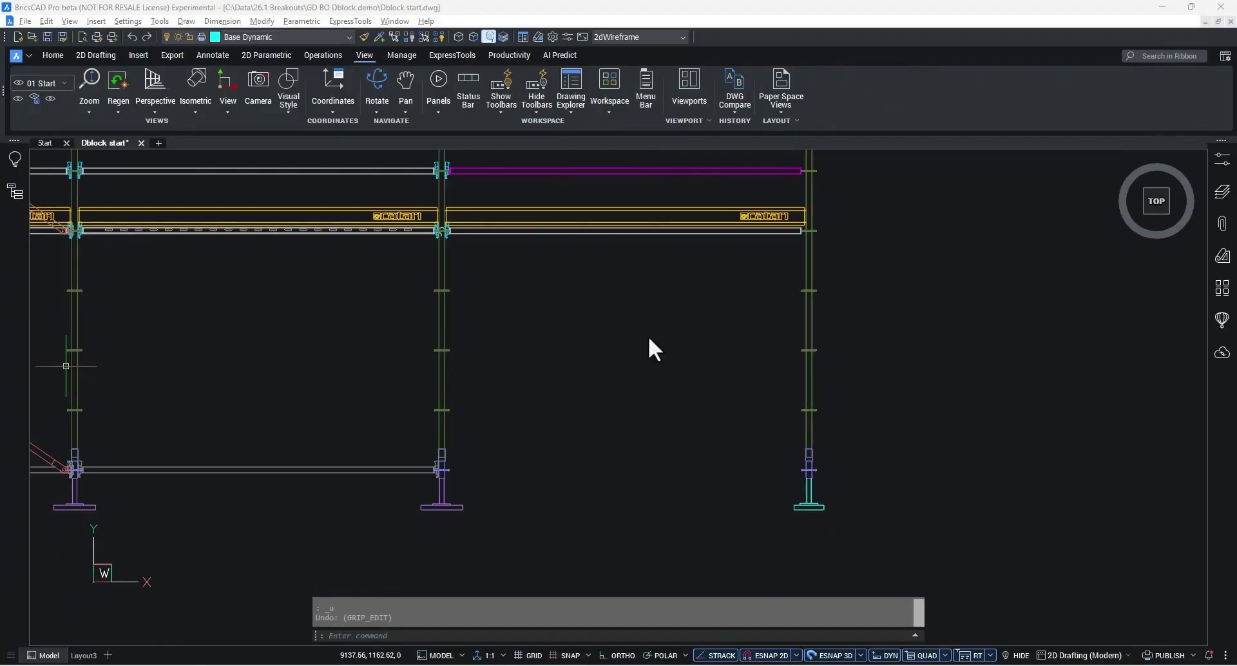
pyautogui.moveTo(728, 212)
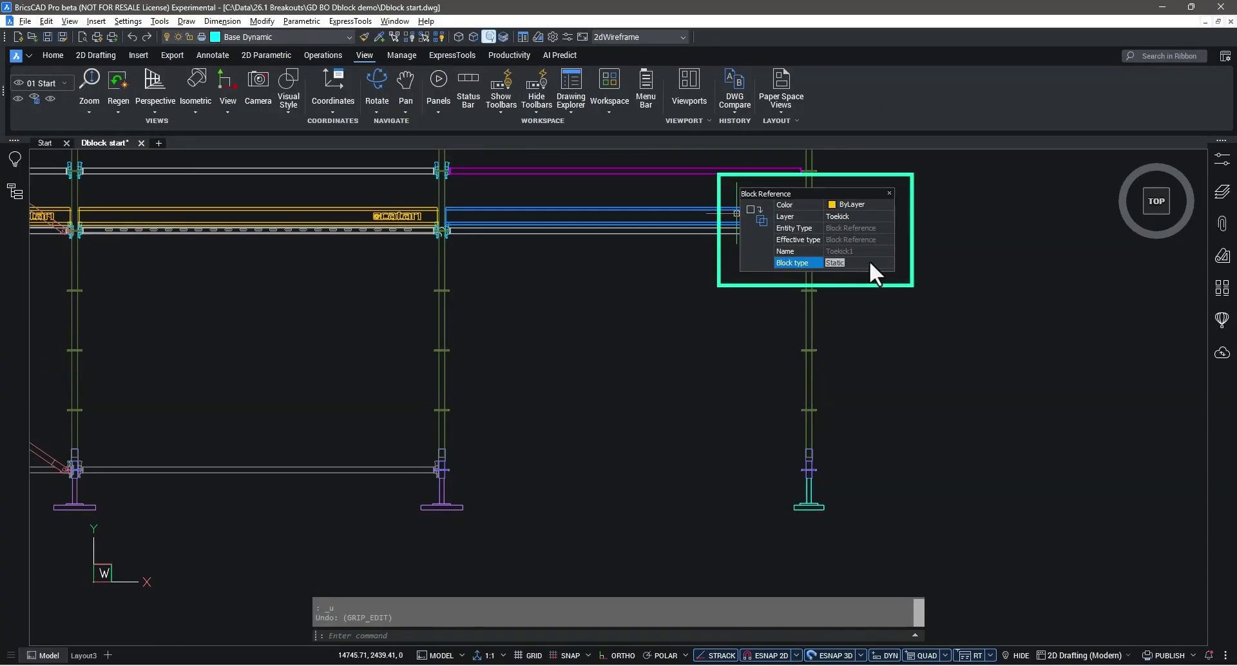
pyautogui.press('Escape')
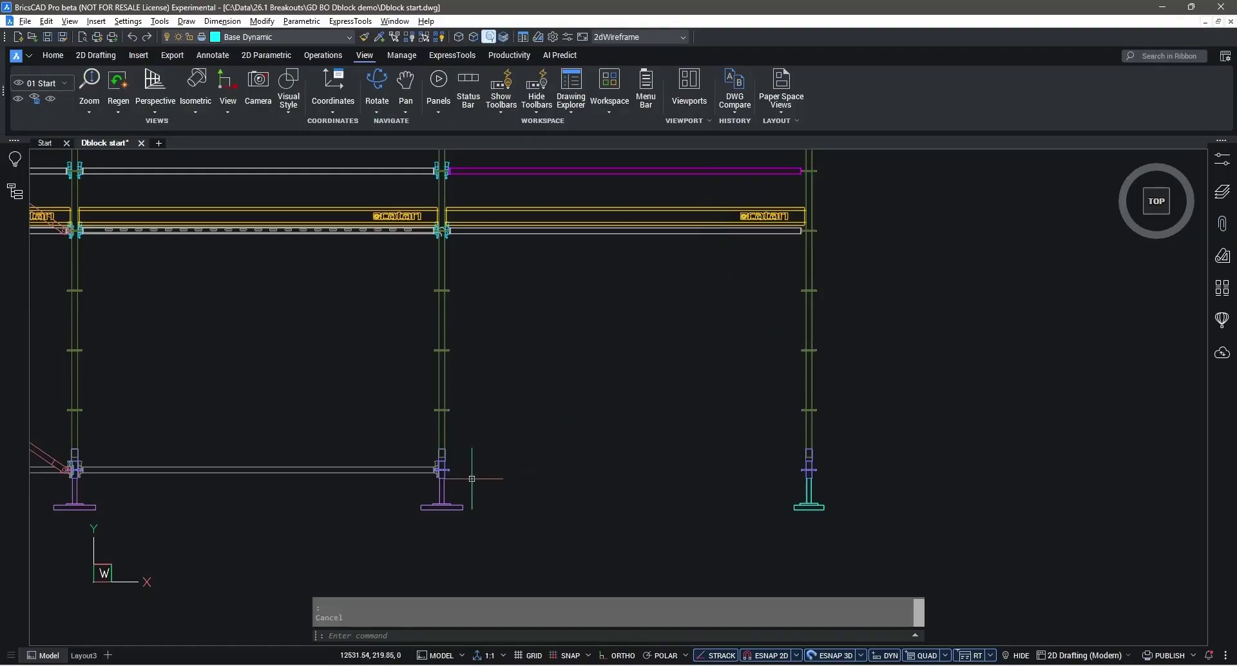
pyautogui.click(445, 482)
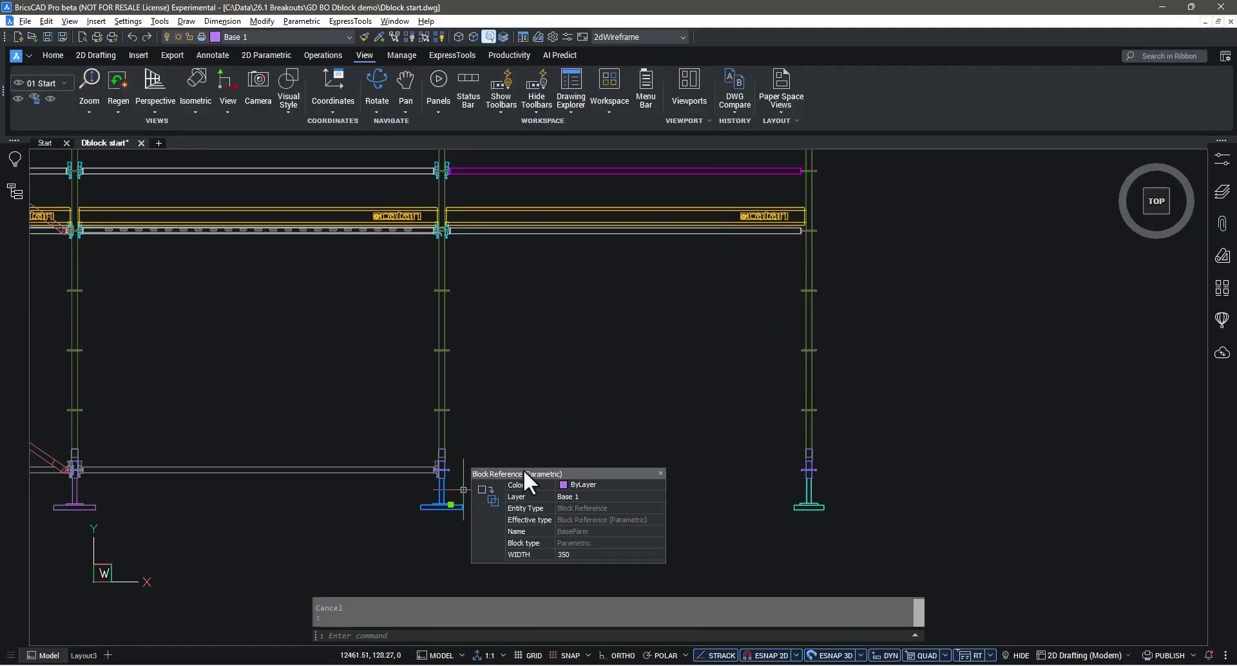
pyautogui.click(602, 456)
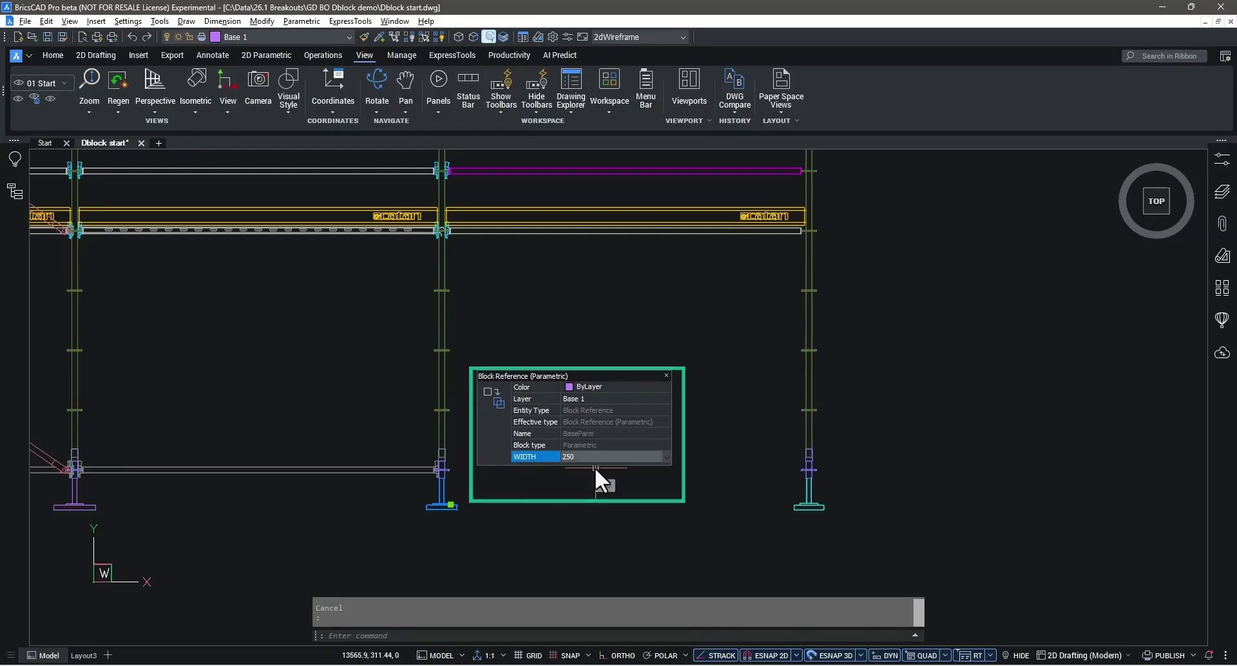
pyautogui.press('Escape')
pyautogui.scroll(5, 813, 478)
pyautogui.moveTo(800, 455)
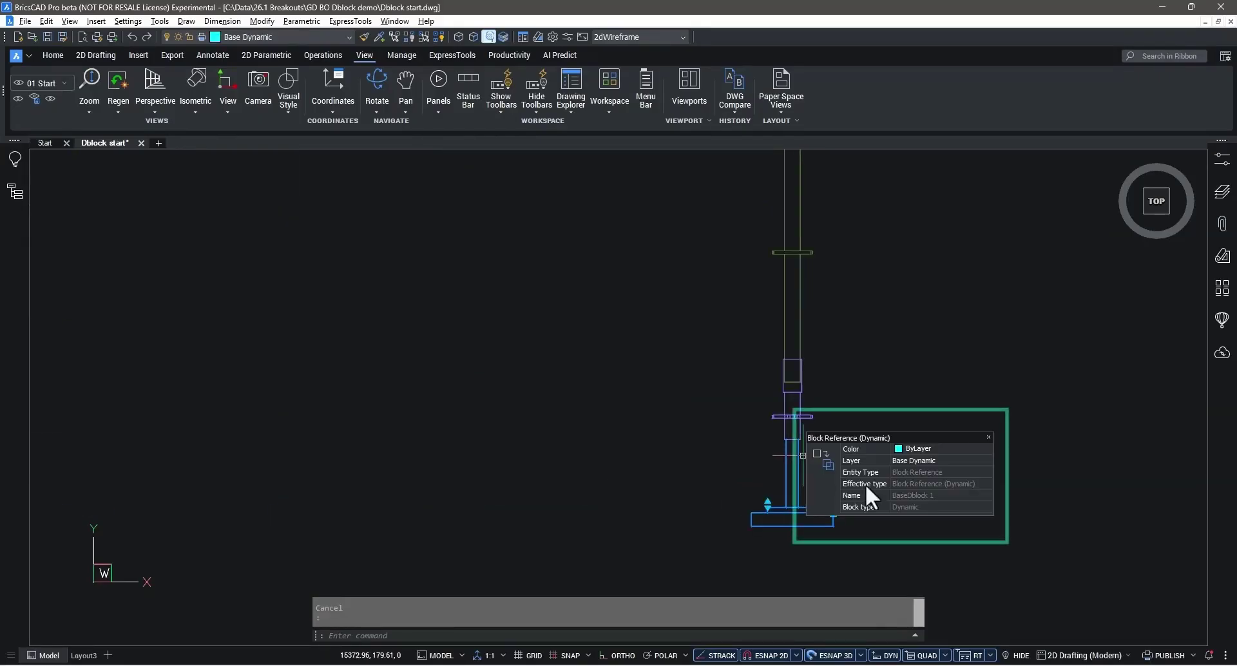
pyautogui.click(945, 503)
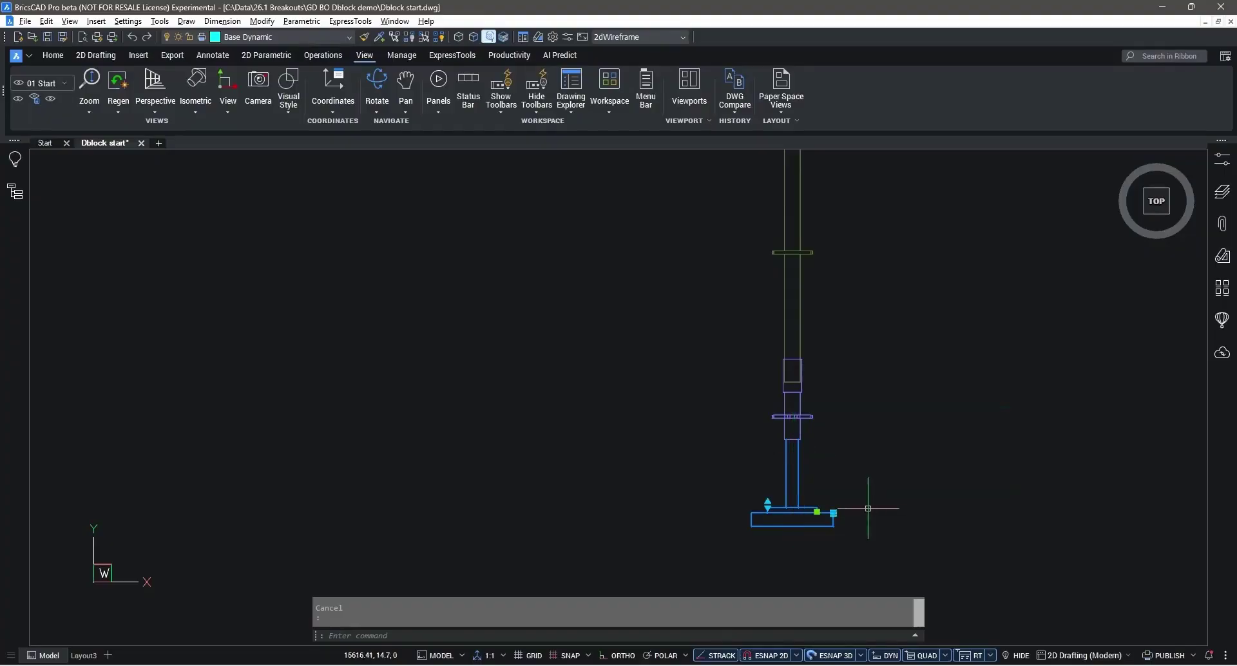
pyautogui.scroll(5, 765, 507)
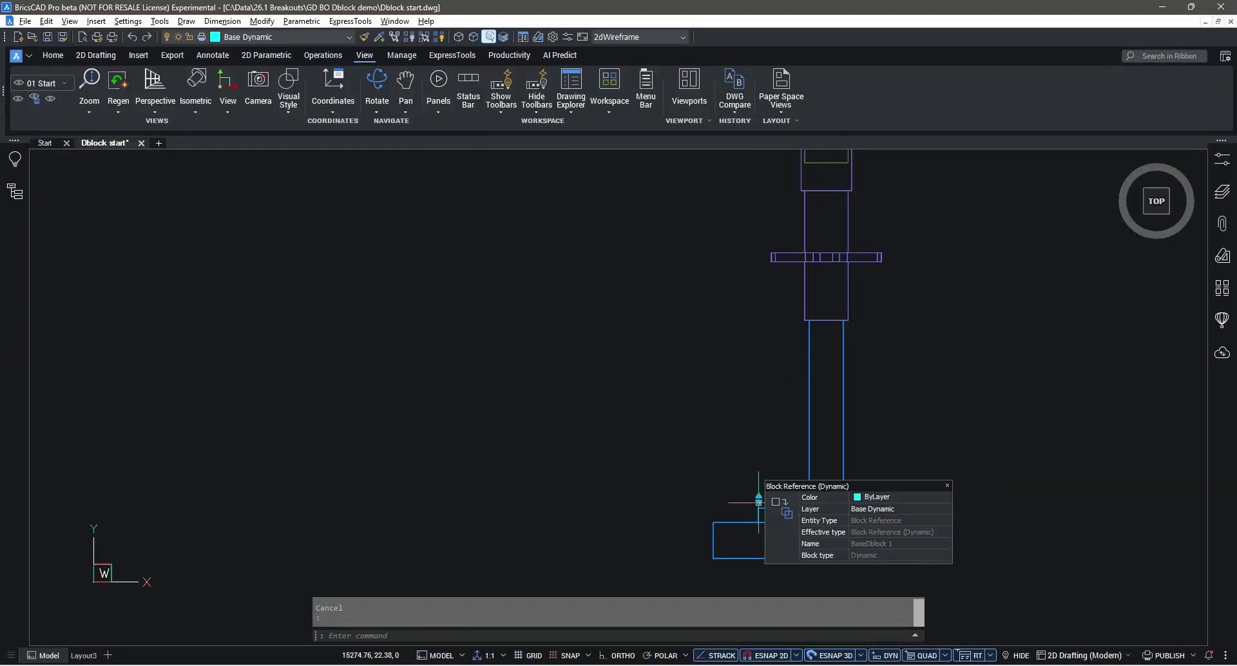
pyautogui.click(759, 499)
pyautogui.press('Escape')
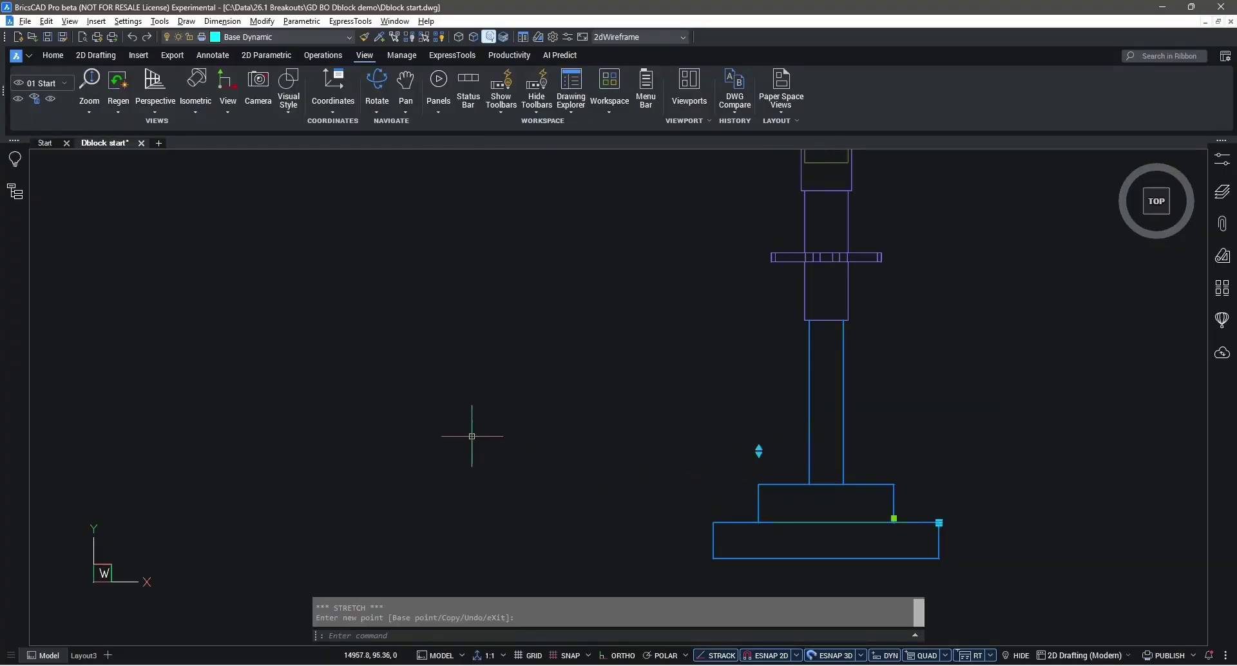
# - Browse the drawing's Blocks in Drawing Explorer, filtering by 'base' then 'db', then clear the filter
pyautogui.press('Escape')
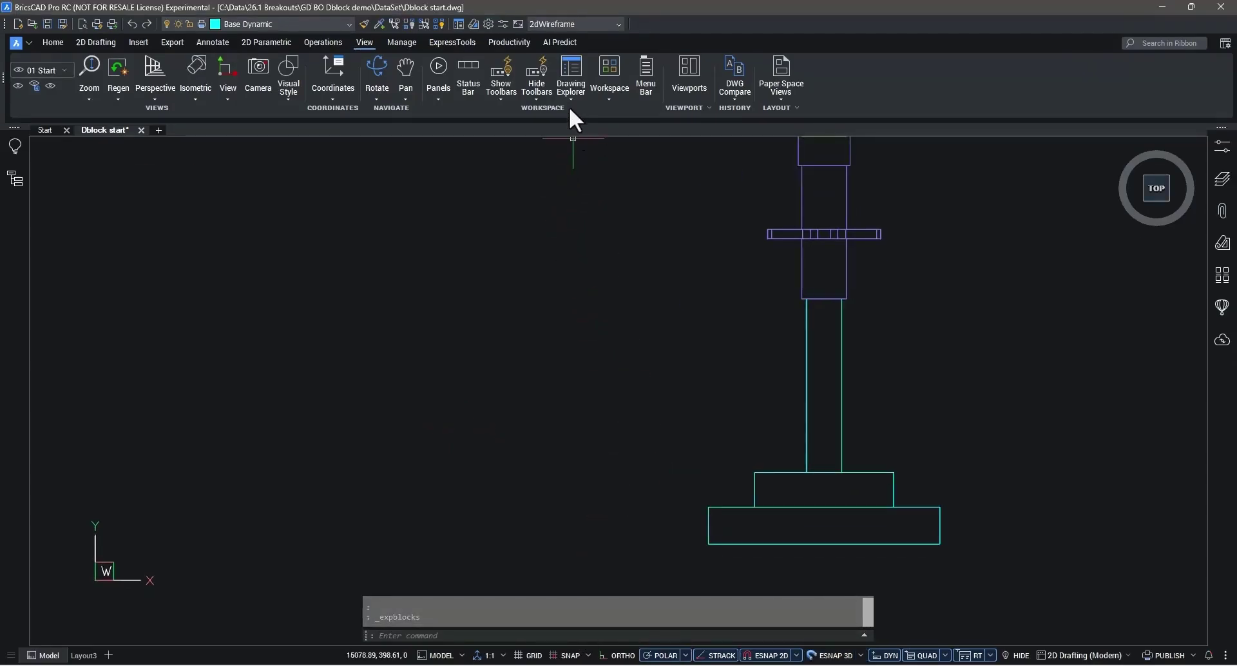
pyautogui.click(570, 99)
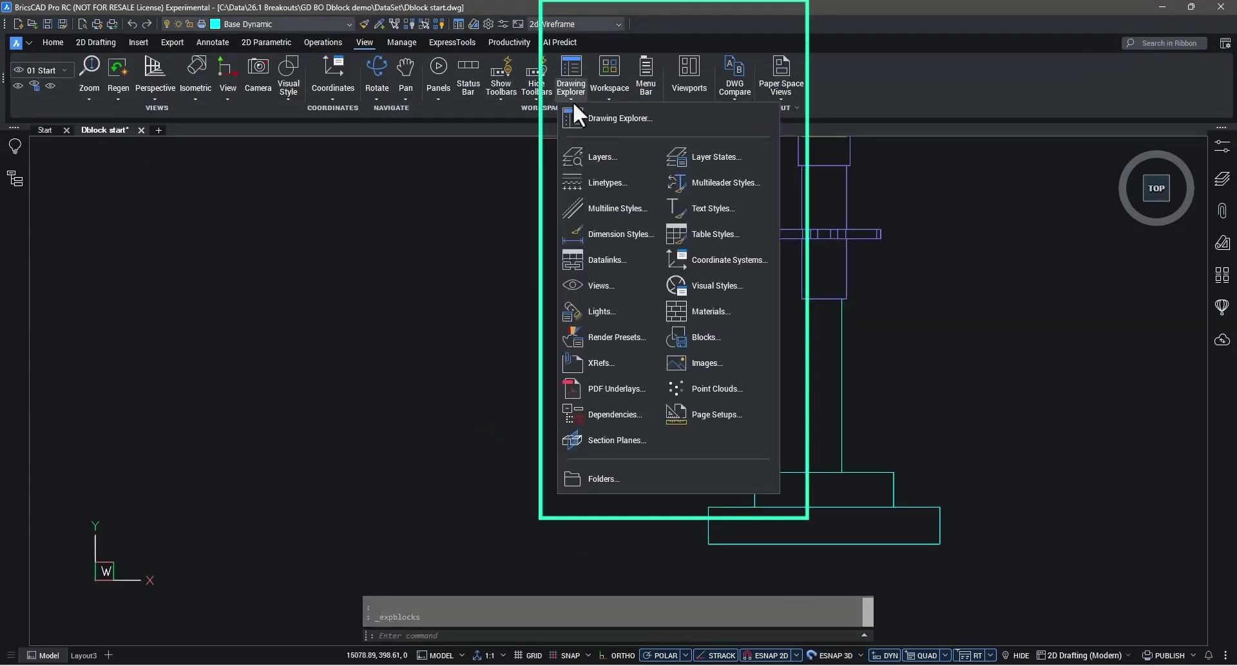
pyautogui.click(706, 342)
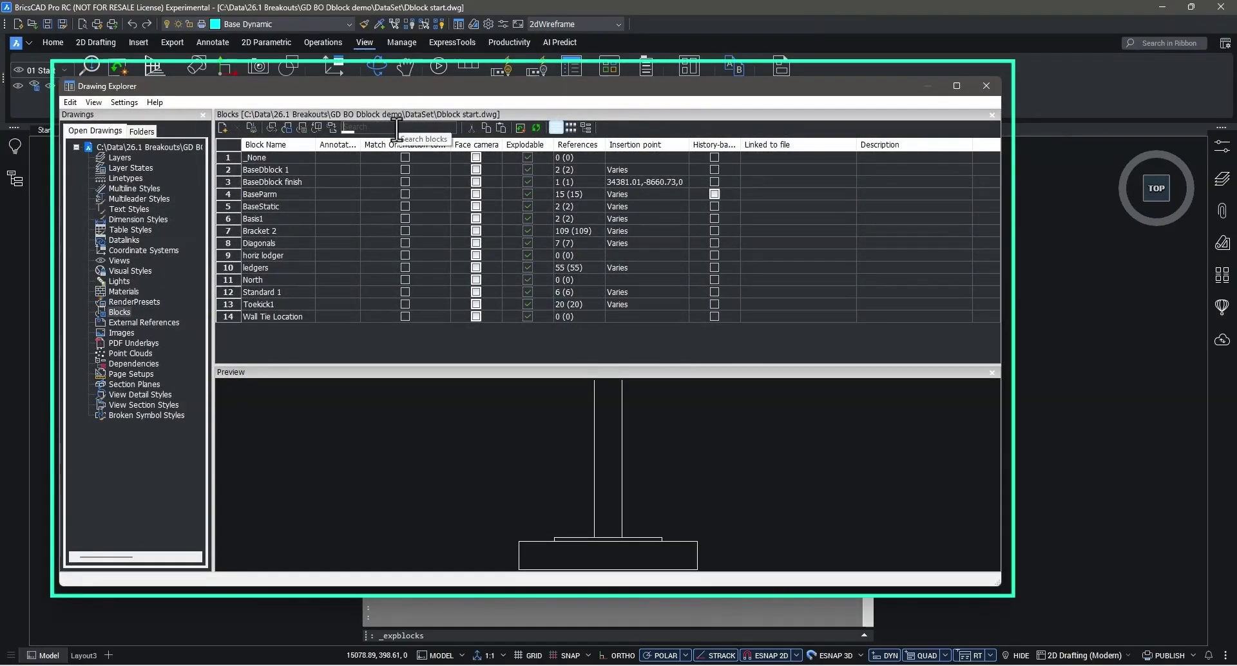
pyautogui.click(396, 128)
pyautogui.write('base')
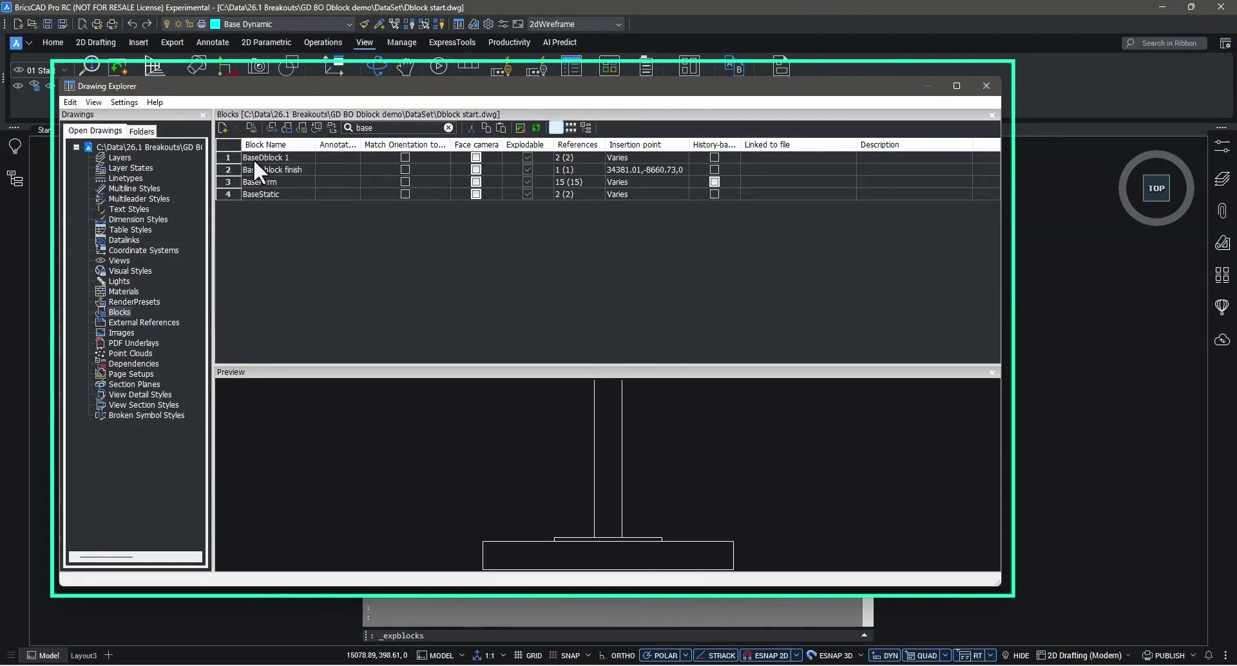
pyautogui.click(448, 128)
pyautogui.write('db')
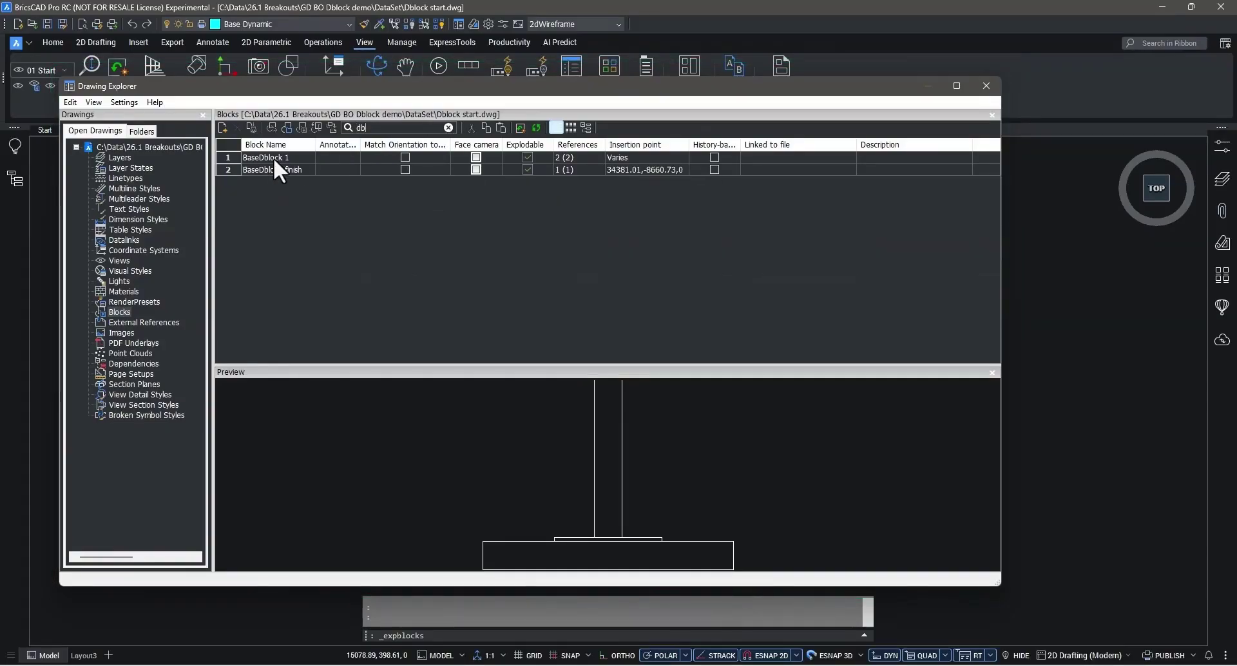
pyautogui.click(447, 128)
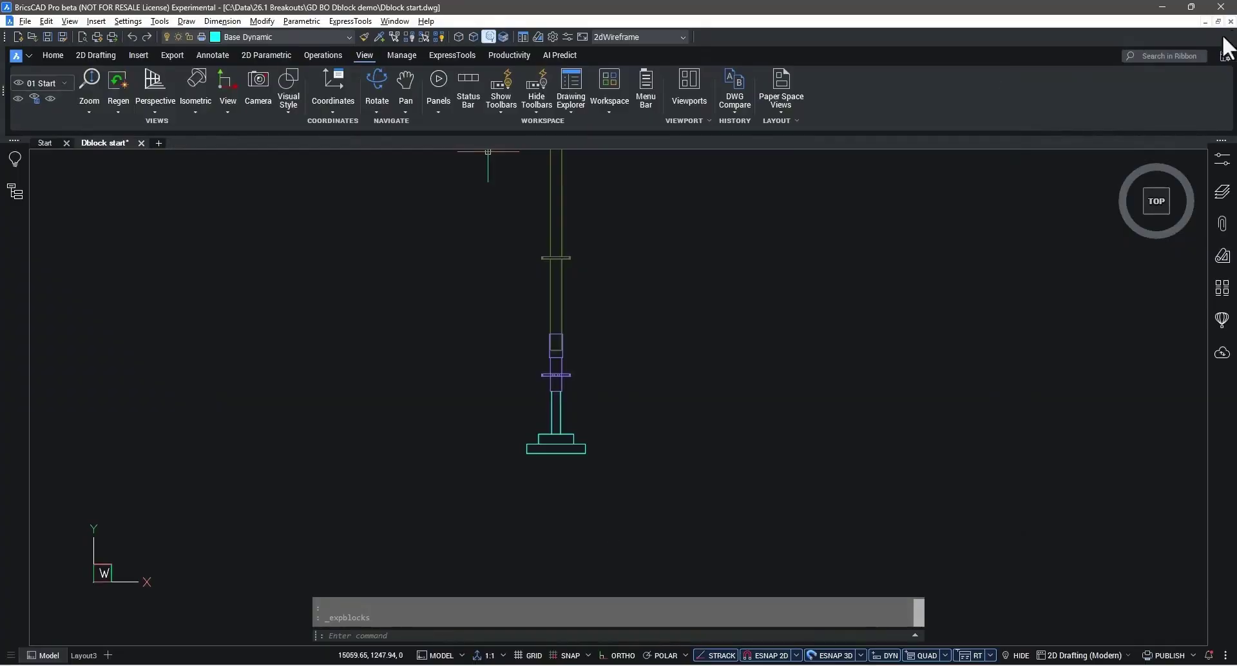
pyautogui.scroll(-4, 787, 296)
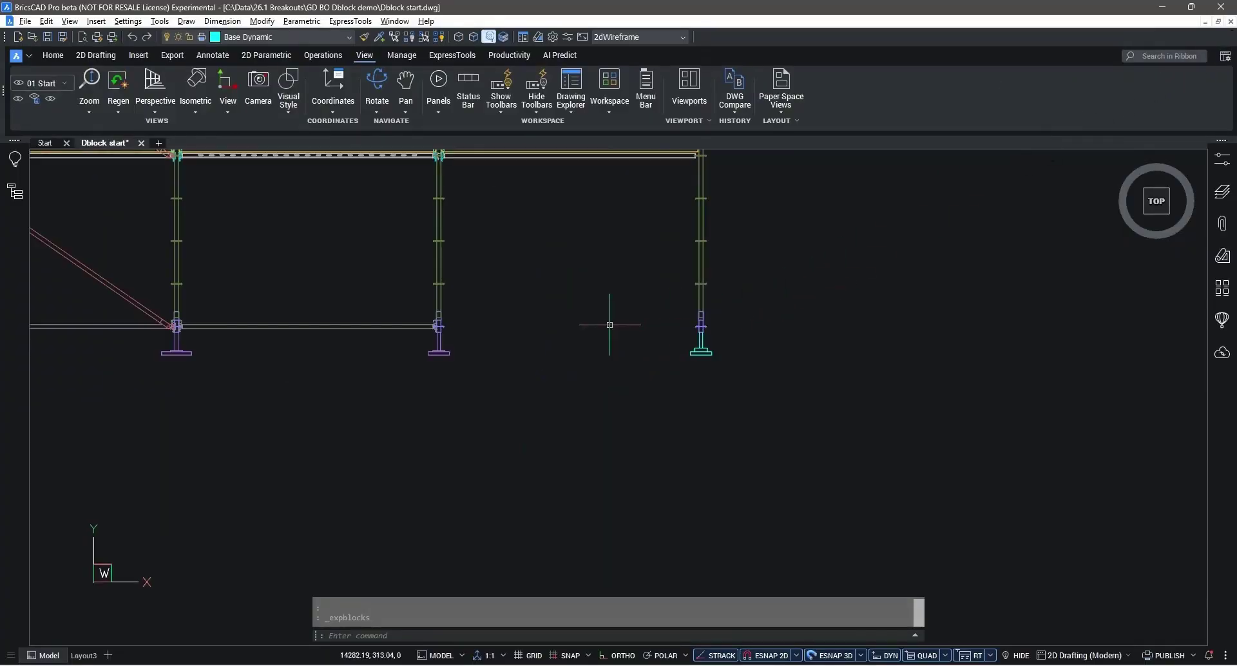
pyautogui.doubleClick(438, 348)
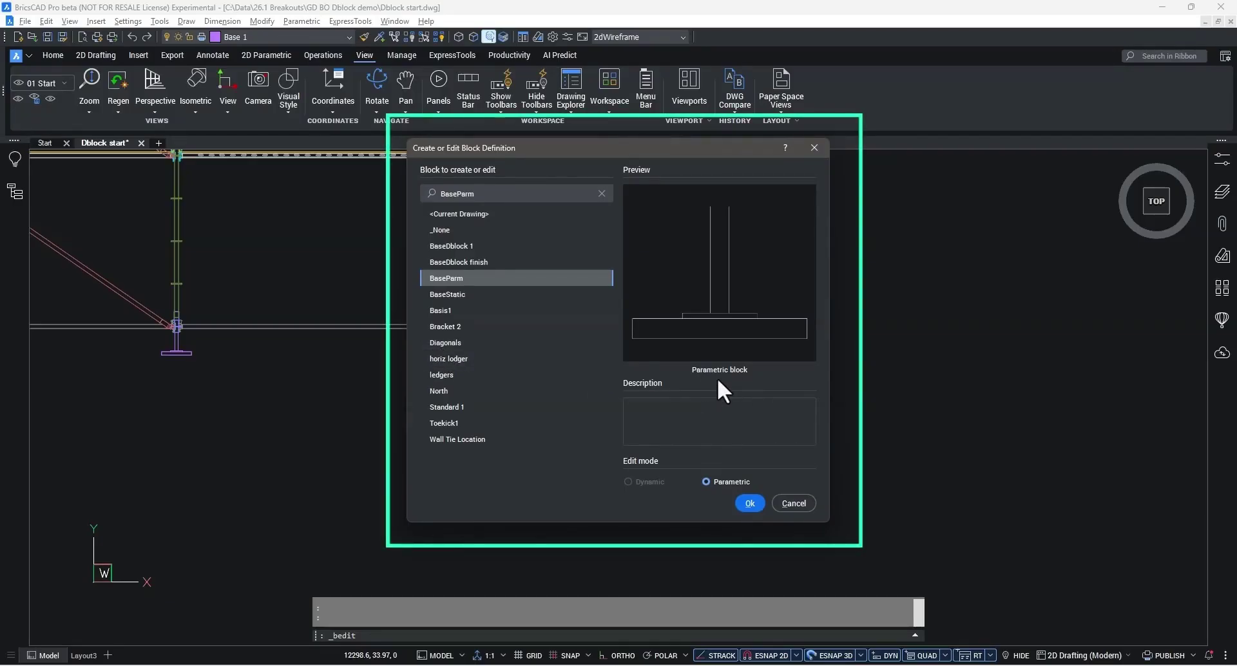
pyautogui.click(469, 295)
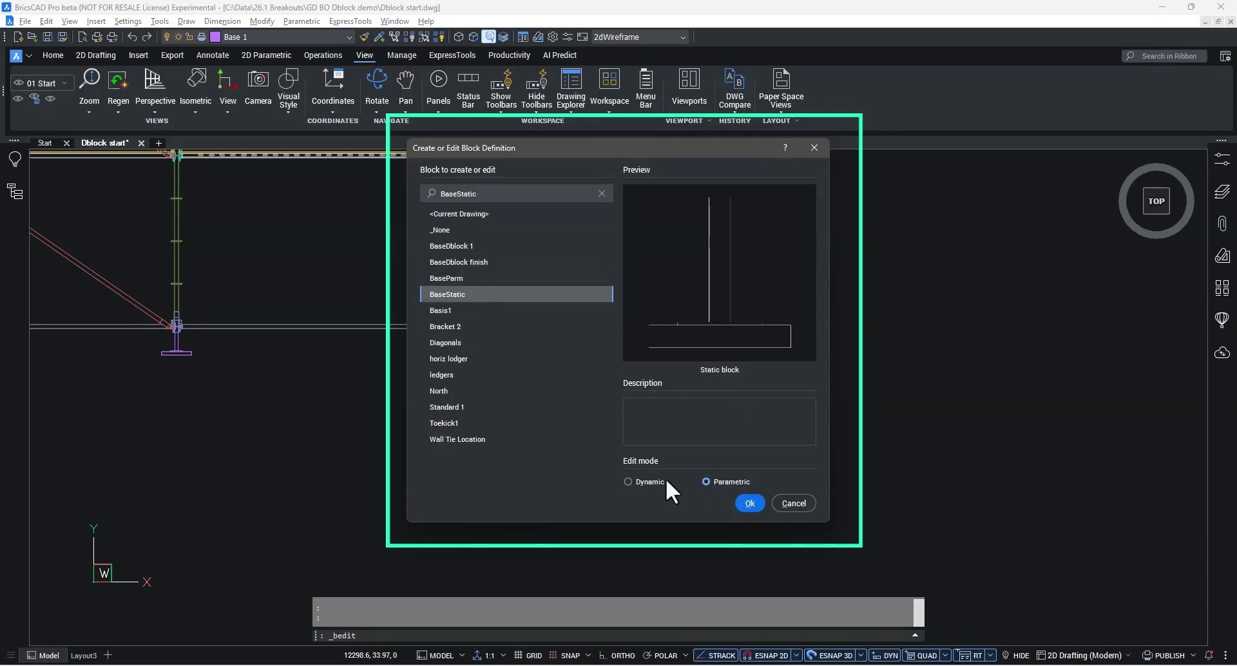
pyautogui.click(722, 481)
pyautogui.click(454, 245)
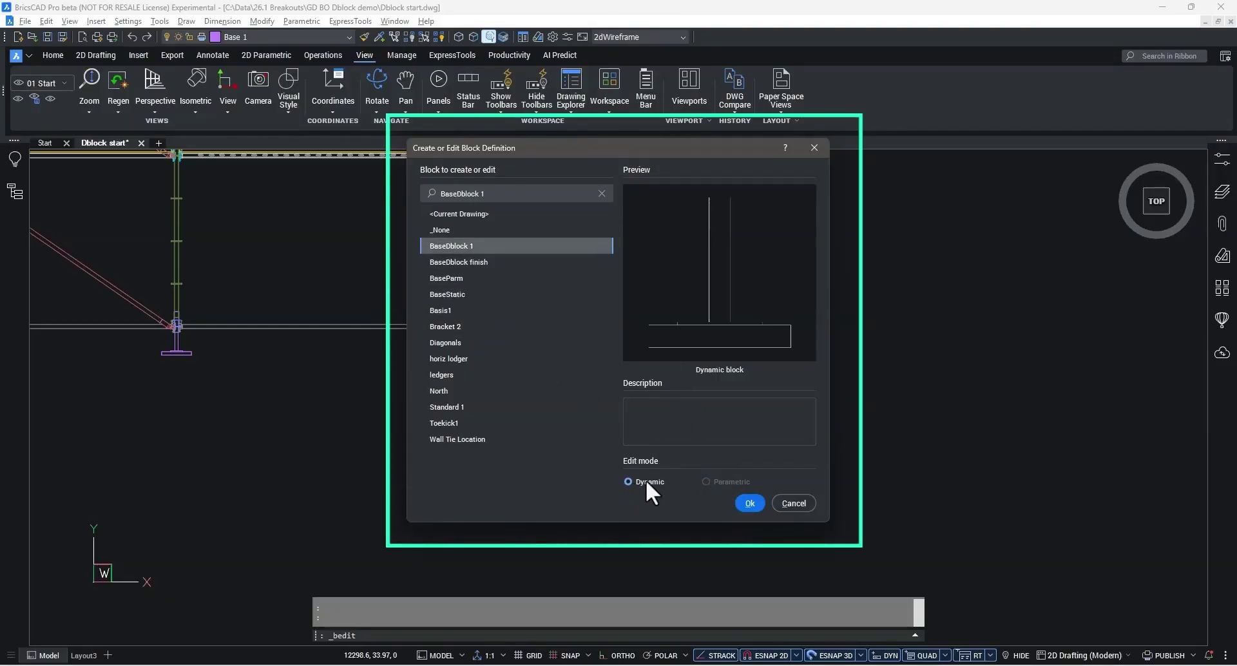
pyautogui.click(792, 504)
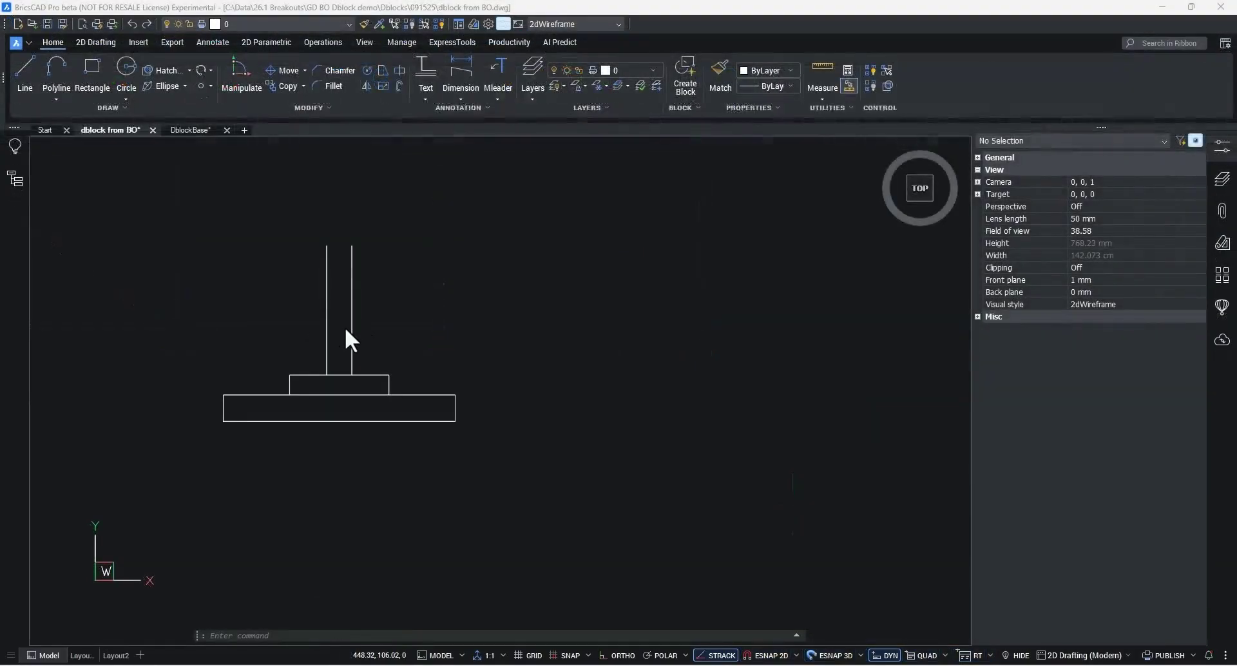
# - Switch the selected base block to the 250 width visibility state
pyautogui.click(329, 374)
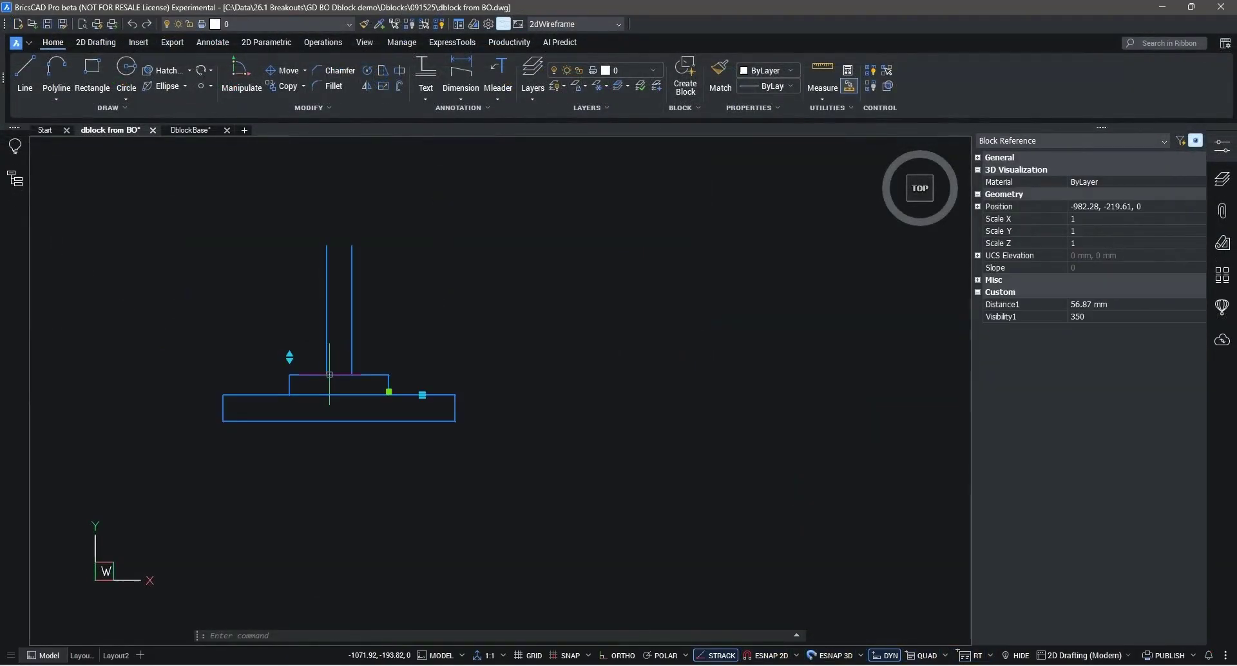
pyautogui.click(422, 395)
pyautogui.click(455, 417)
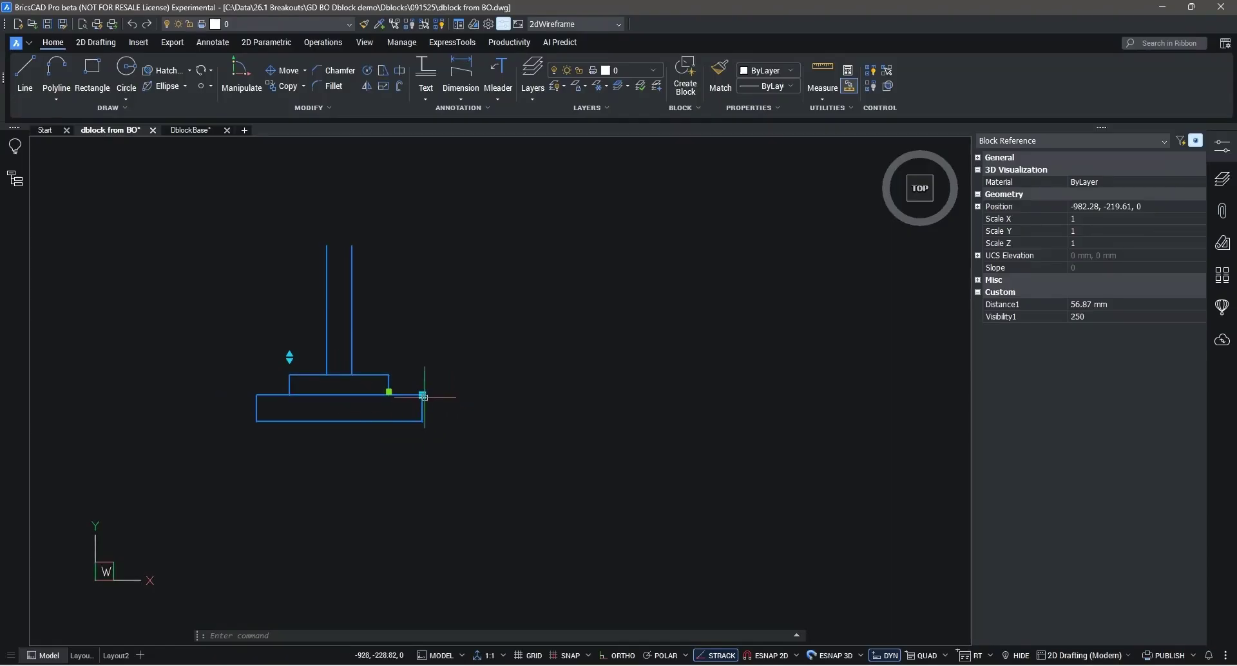
pyautogui.click(422, 394)
# - Stretch the inner plate's height upward, then switch to the DblockBase drawing
pyautogui.click(289, 357)
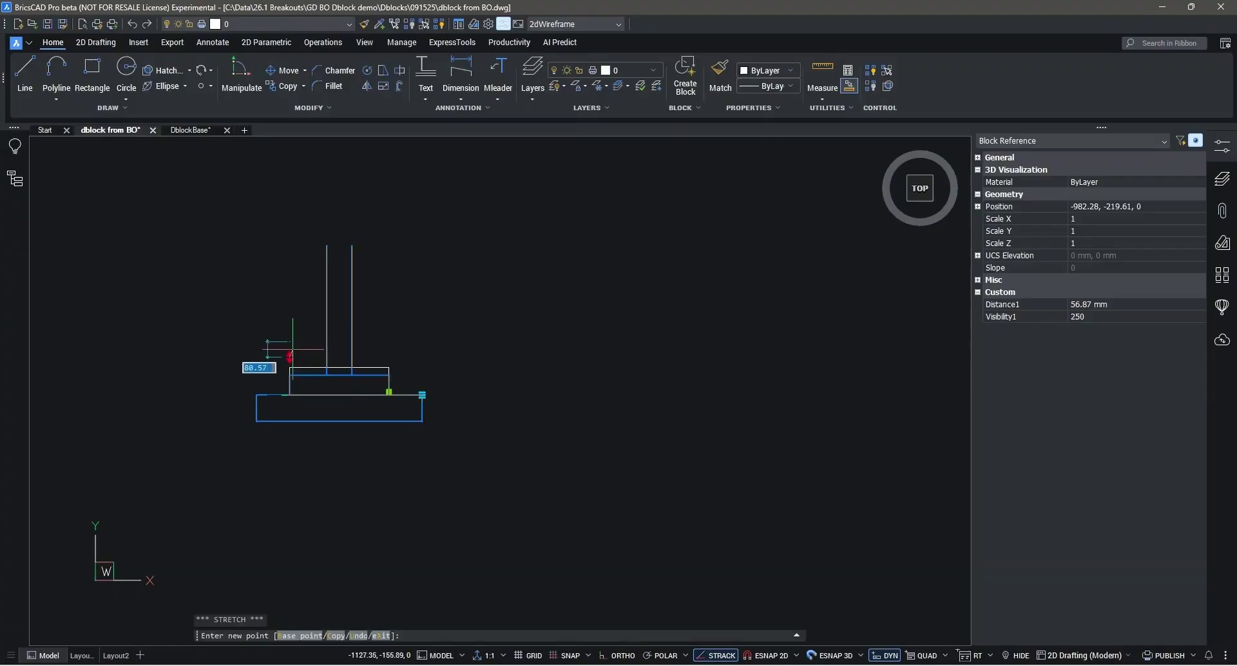
pyautogui.click(287, 340)
pyautogui.press('Escape')
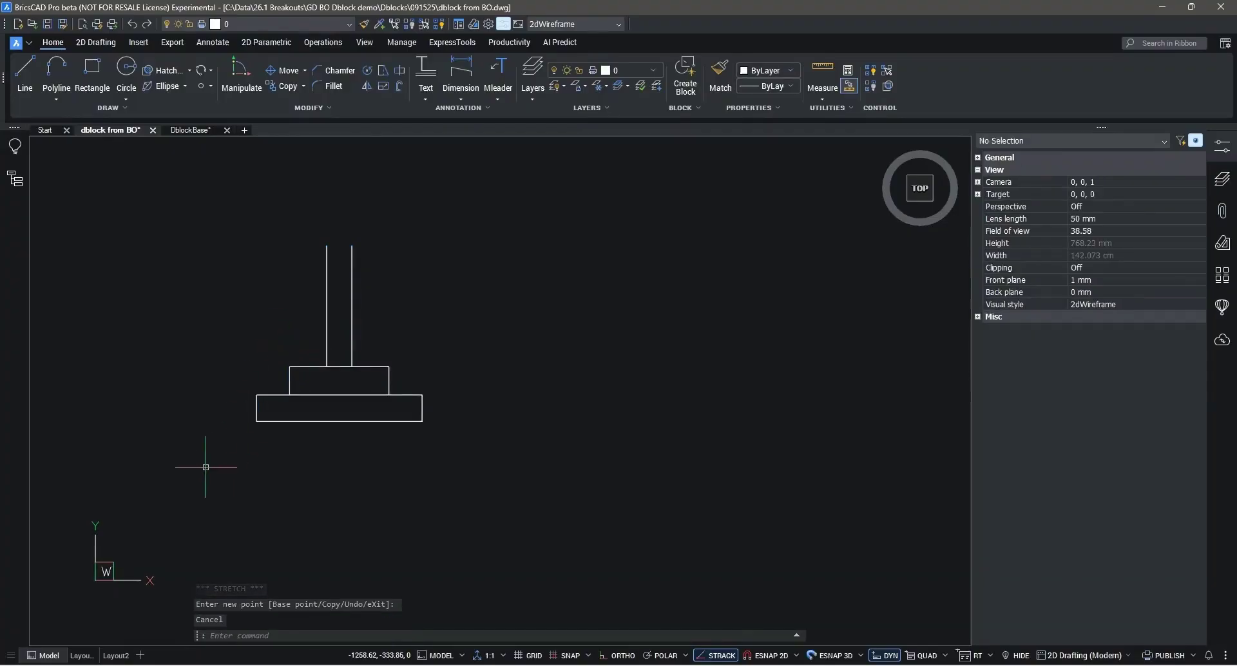
pyautogui.click(186, 132)
# - Window-select the base block and open BaseStatic in the Dblock Editor in Dynamic edit mode
pyautogui.click(387, 262)
pyautogui.click(336, 278)
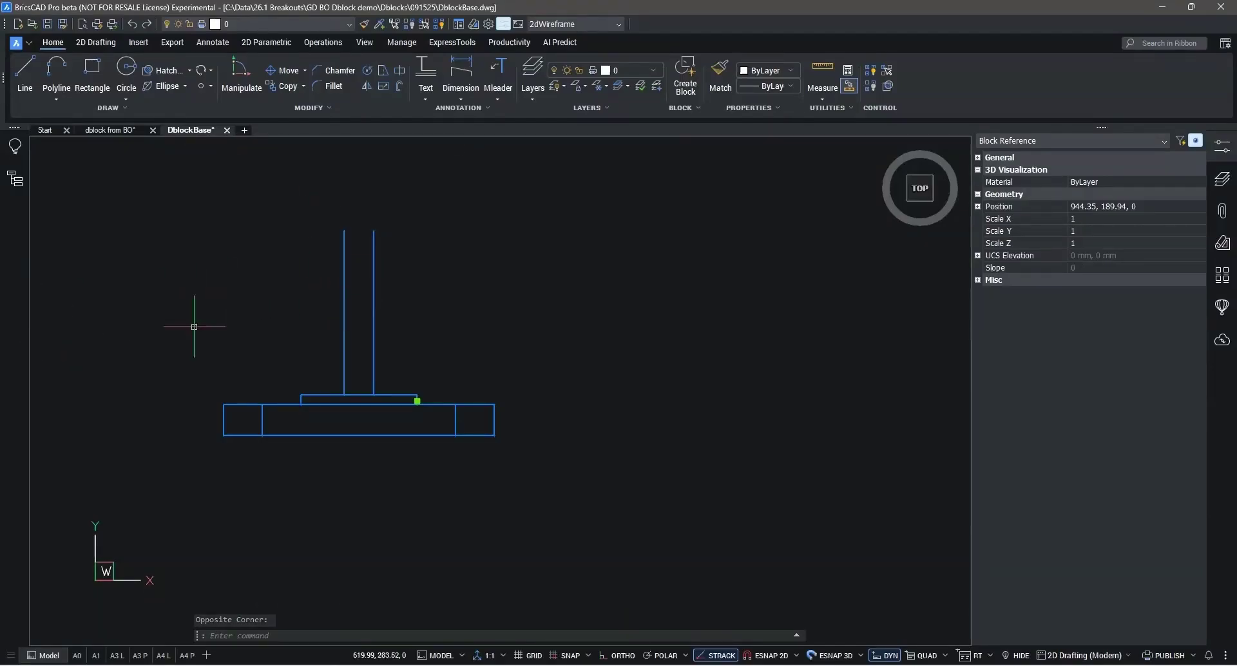
pyautogui.doubleClick(373, 322)
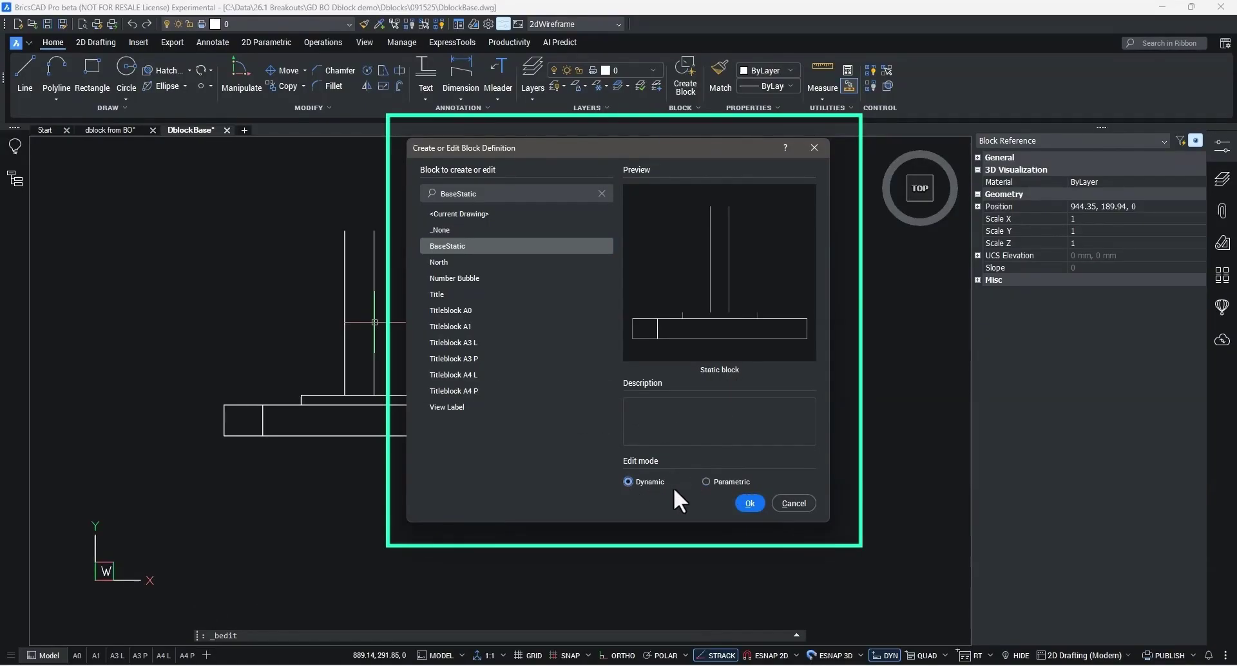
pyautogui.click(748, 503)
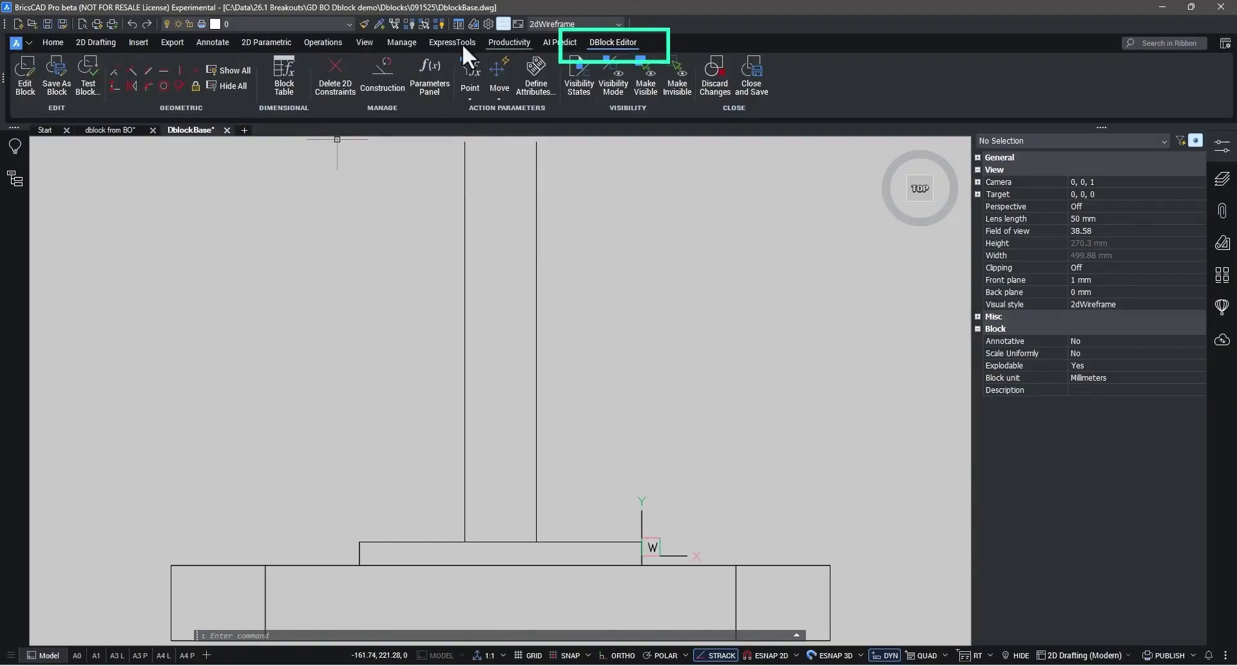
# - Check the Operations tools, then zoom in and inspect the base's two inner vertical lines
pyautogui.click(326, 43)
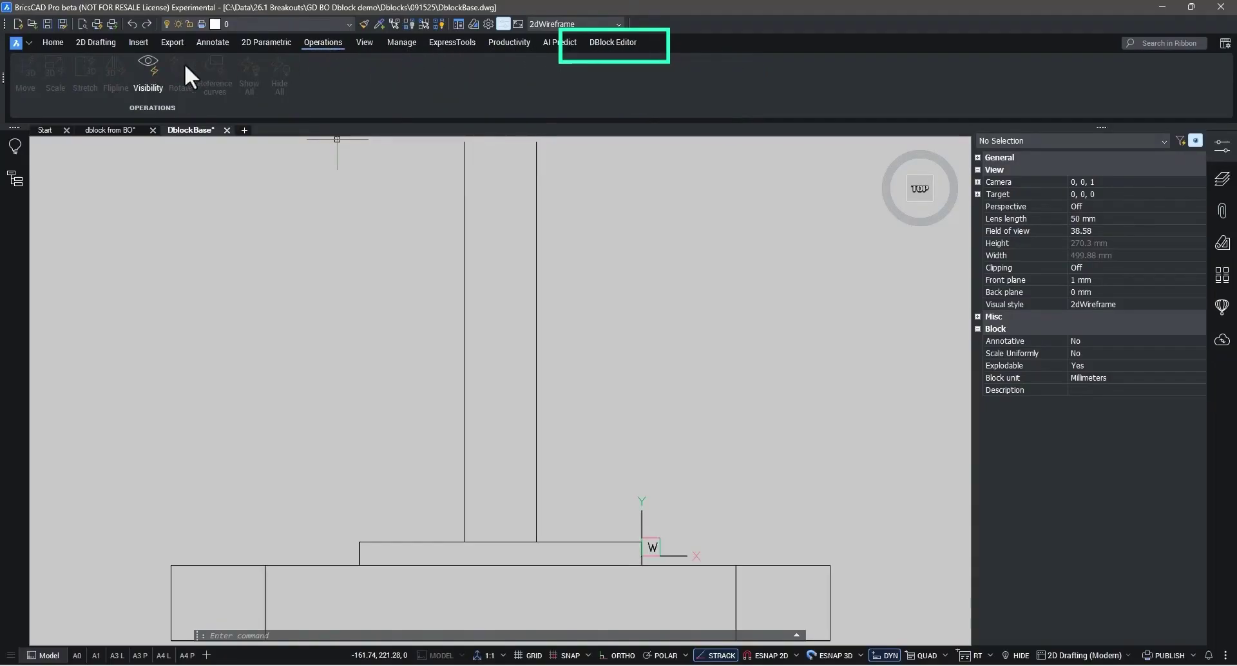
pyautogui.click(607, 45)
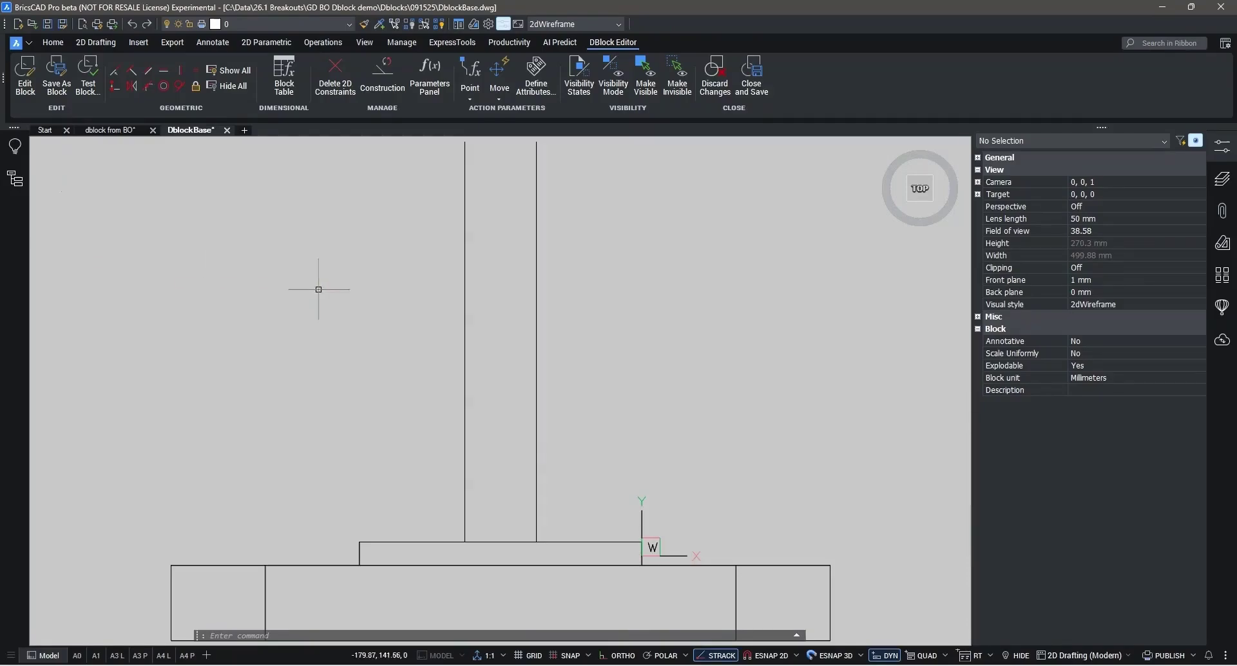
pyautogui.scroll(-3, 357, 284)
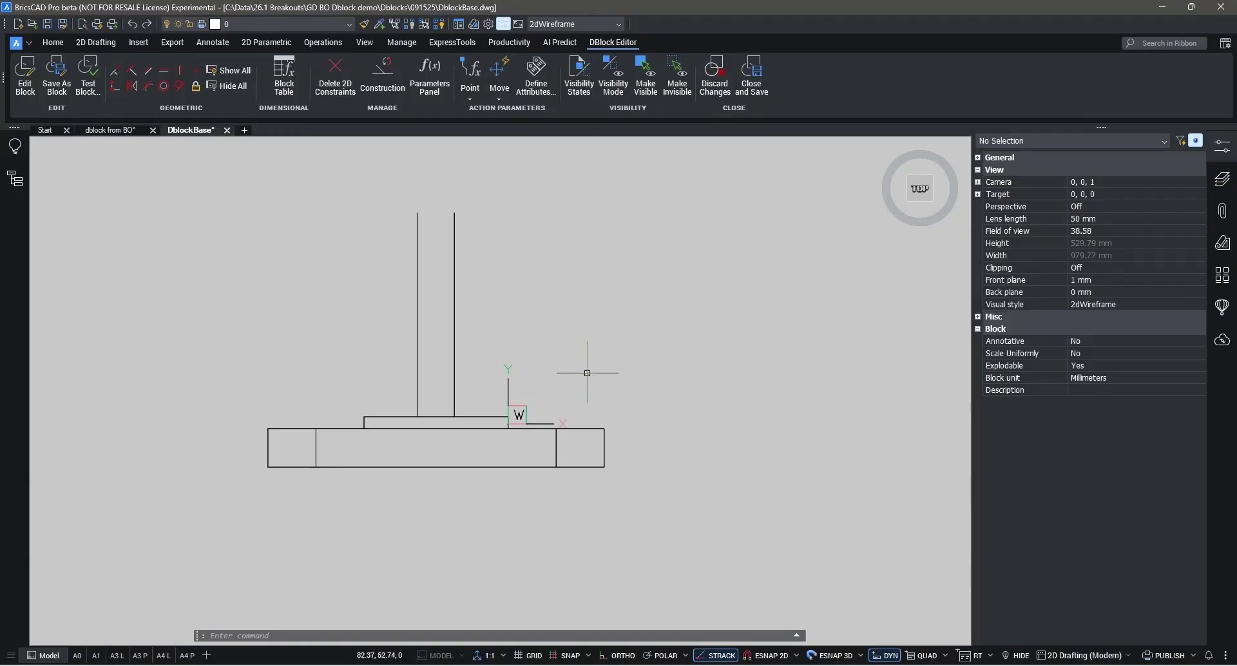
pyautogui.scroll(3, 566, 444)
pyautogui.scroll(-1, 577, 448)
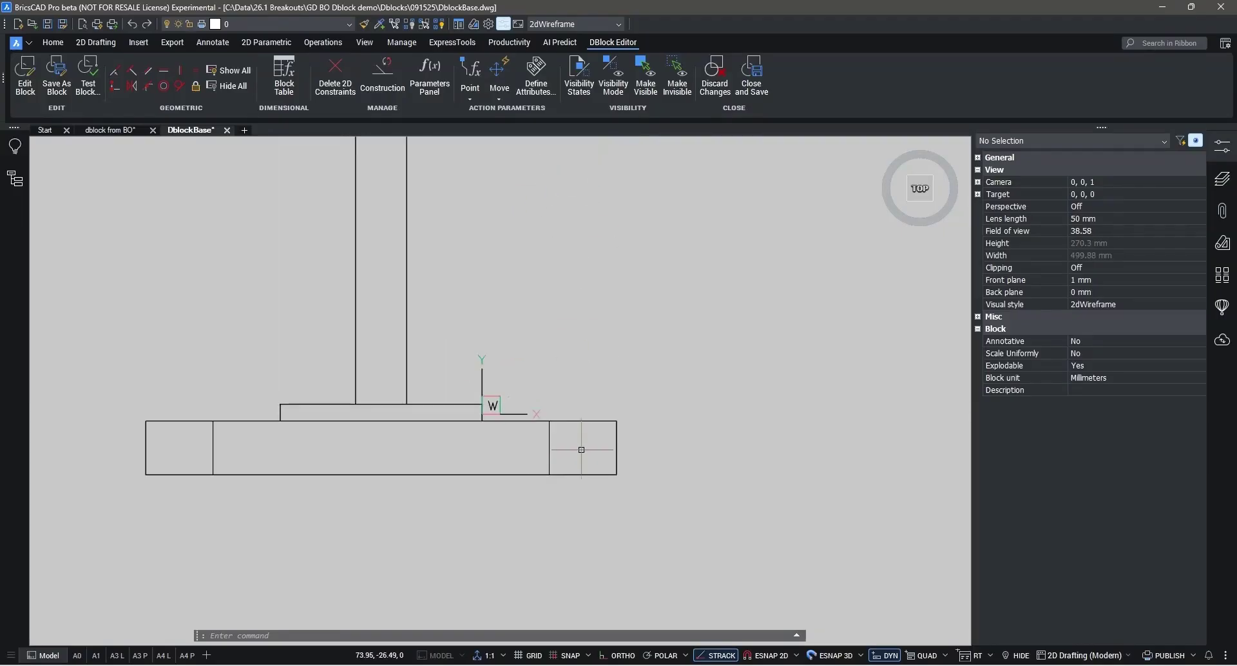
pyautogui.click(615, 449)
pyautogui.press('Escape')
pyautogui.click(549, 448)
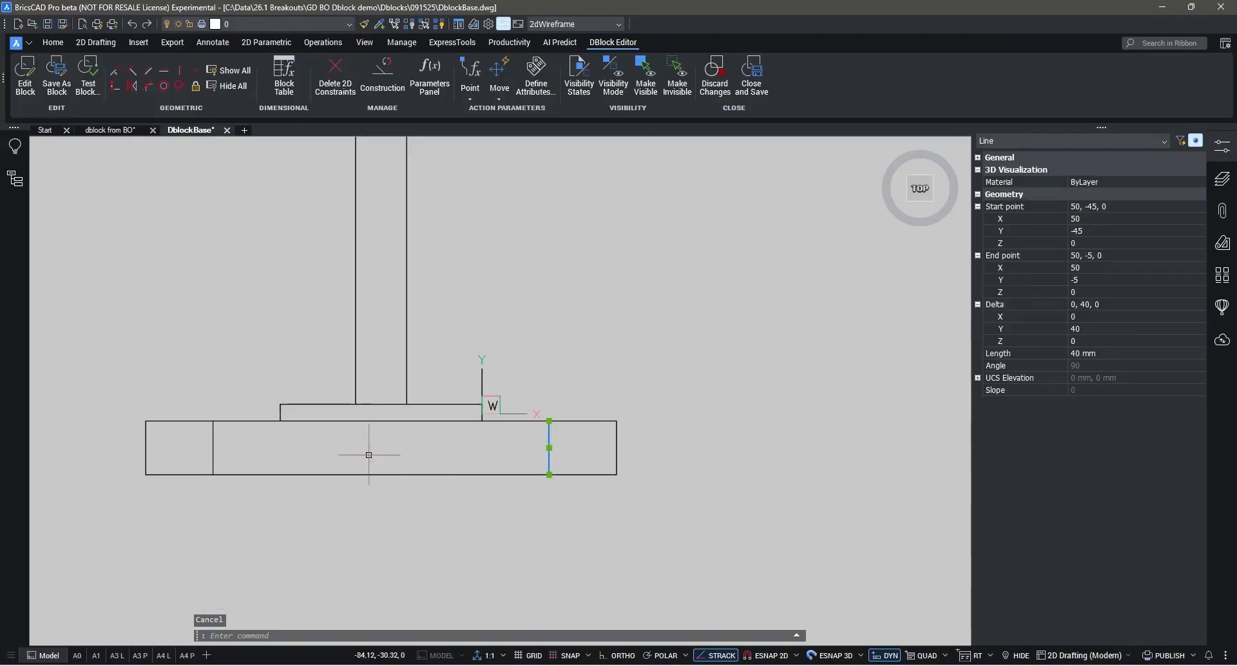
pyautogui.click(213, 457)
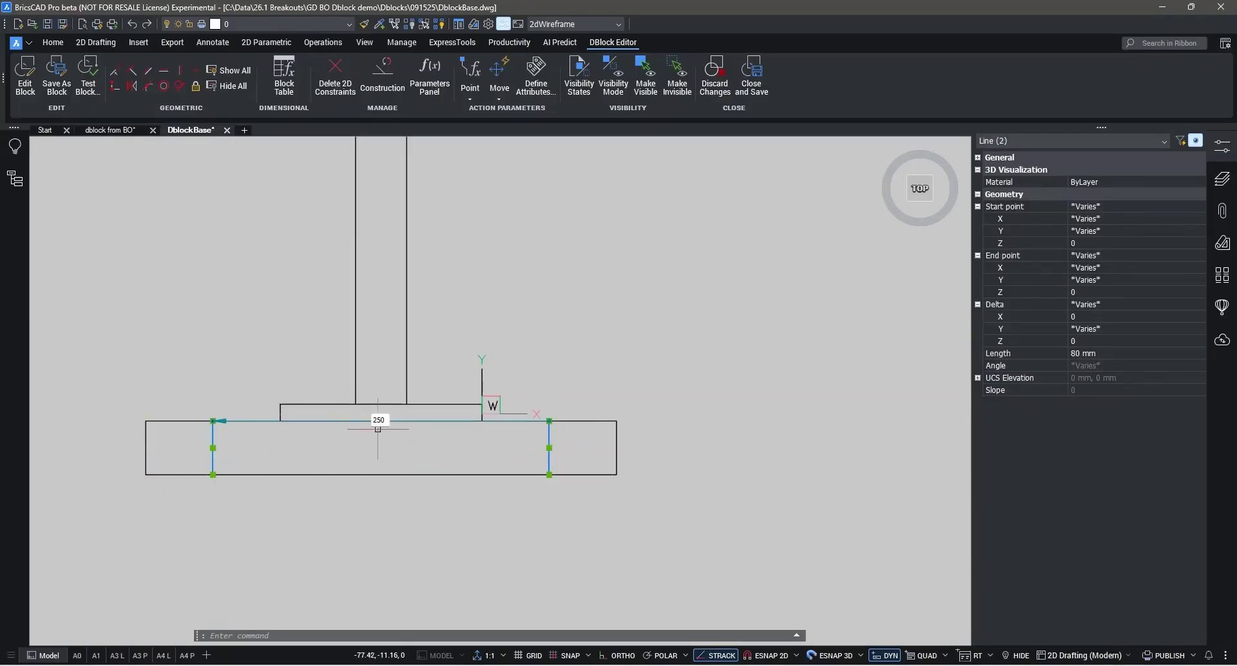
pyautogui.press('Escape')
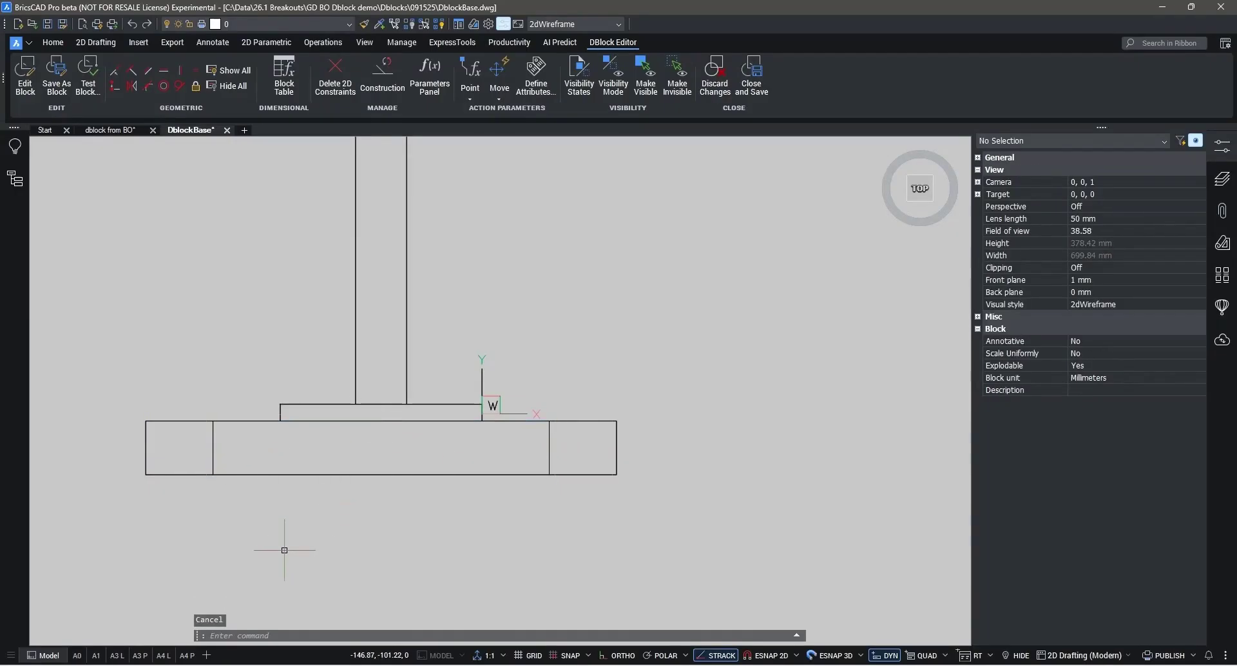
# - Add a visibility parameter at the base rectangle's right corner with one grip
pyautogui.click(477, 93)
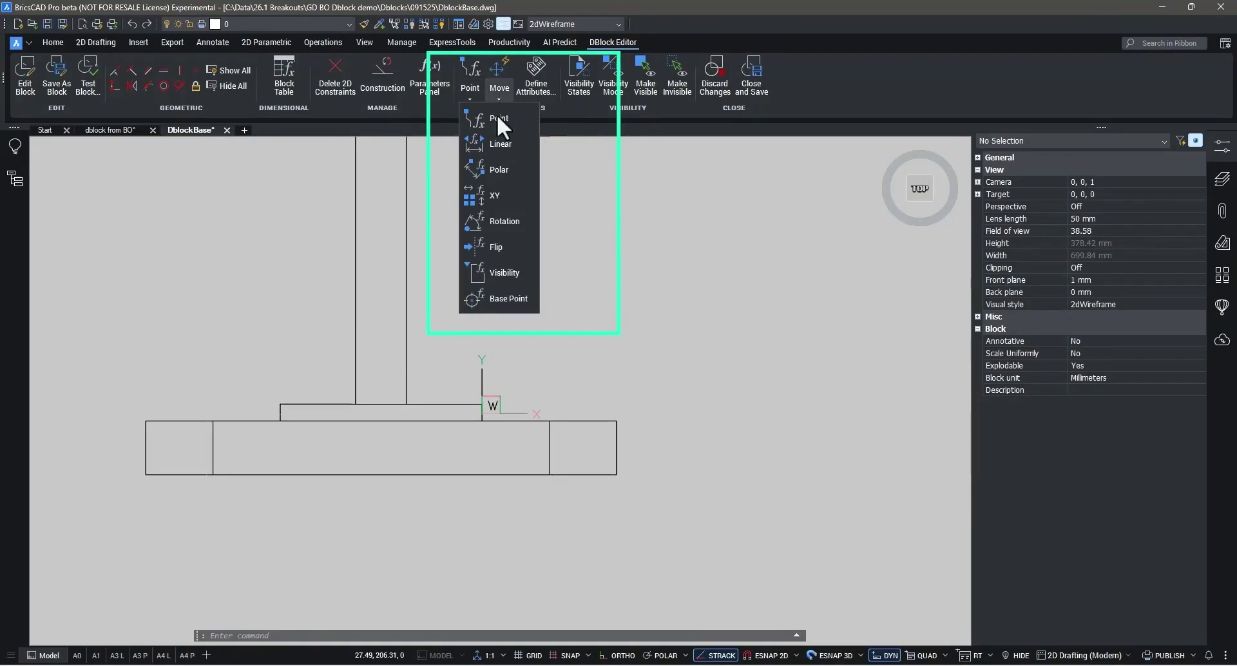
pyautogui.click(502, 283)
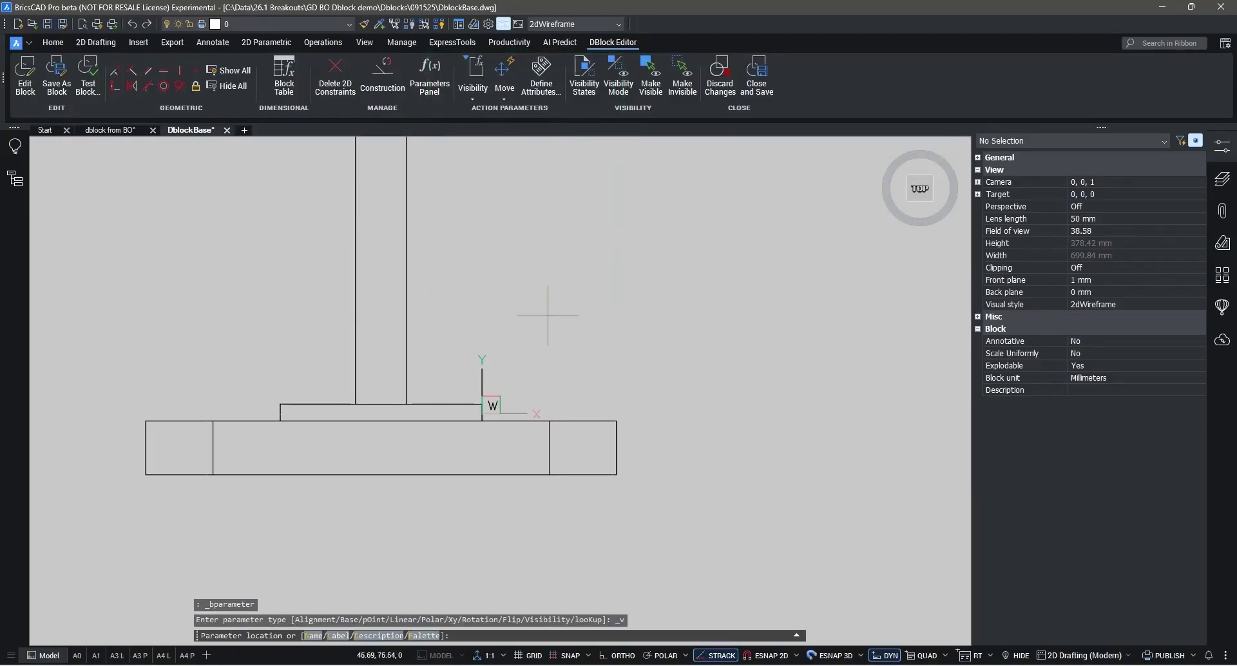
pyautogui.click(616, 420)
pyautogui.press('Return')
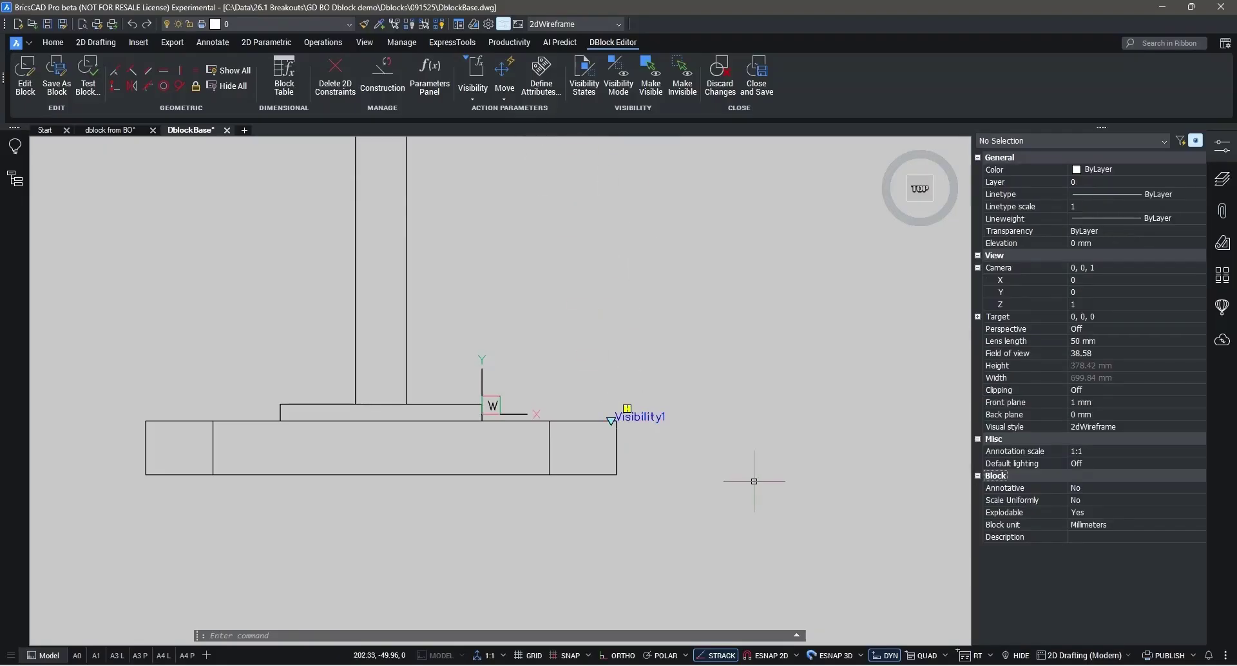
# - Rename the visibility parameter to 'Block width' in Properties
pyautogui.click(638, 417)
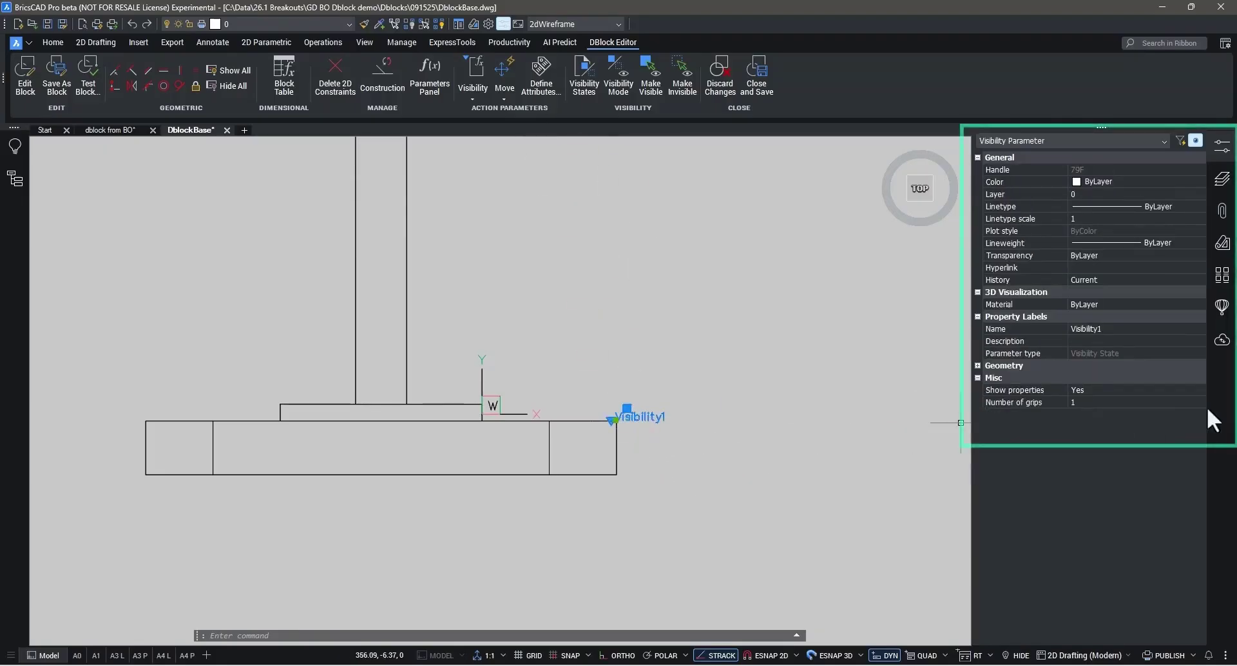
pyautogui.click(1113, 328)
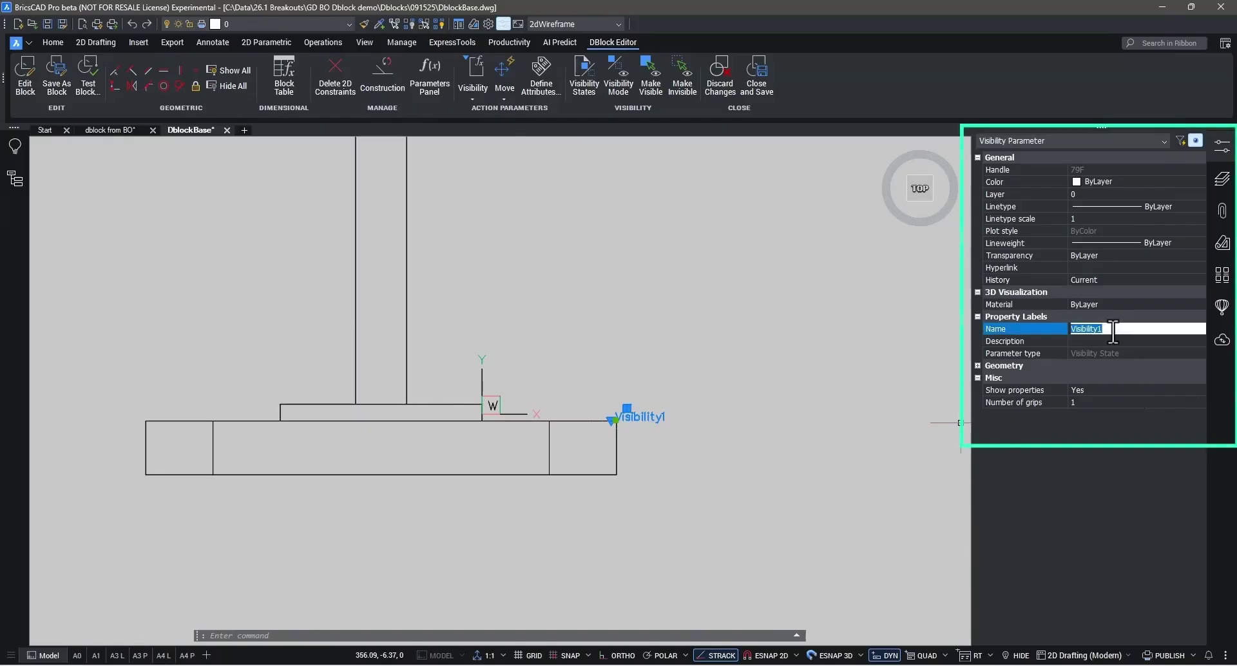
pyautogui.write('Block wid')
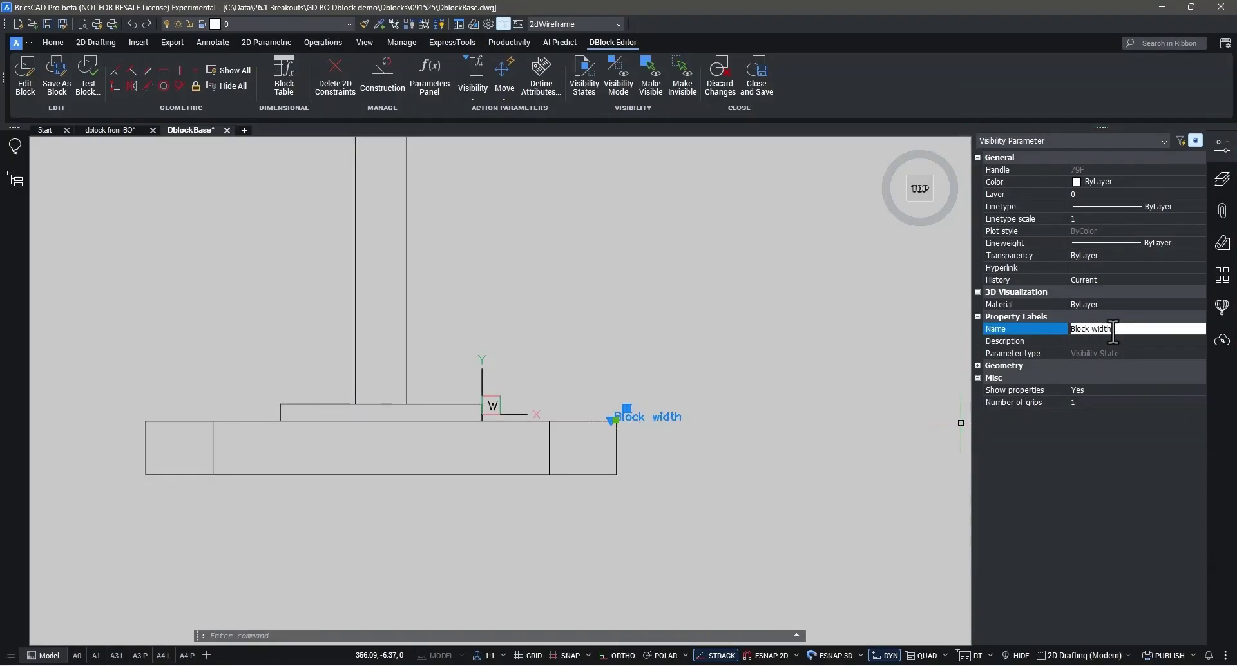
pyautogui.write('th')
pyautogui.press('Return')
# - Rename VisibilityState0 to 350 and create a new visibility state named 250
pyautogui.click(583, 81)
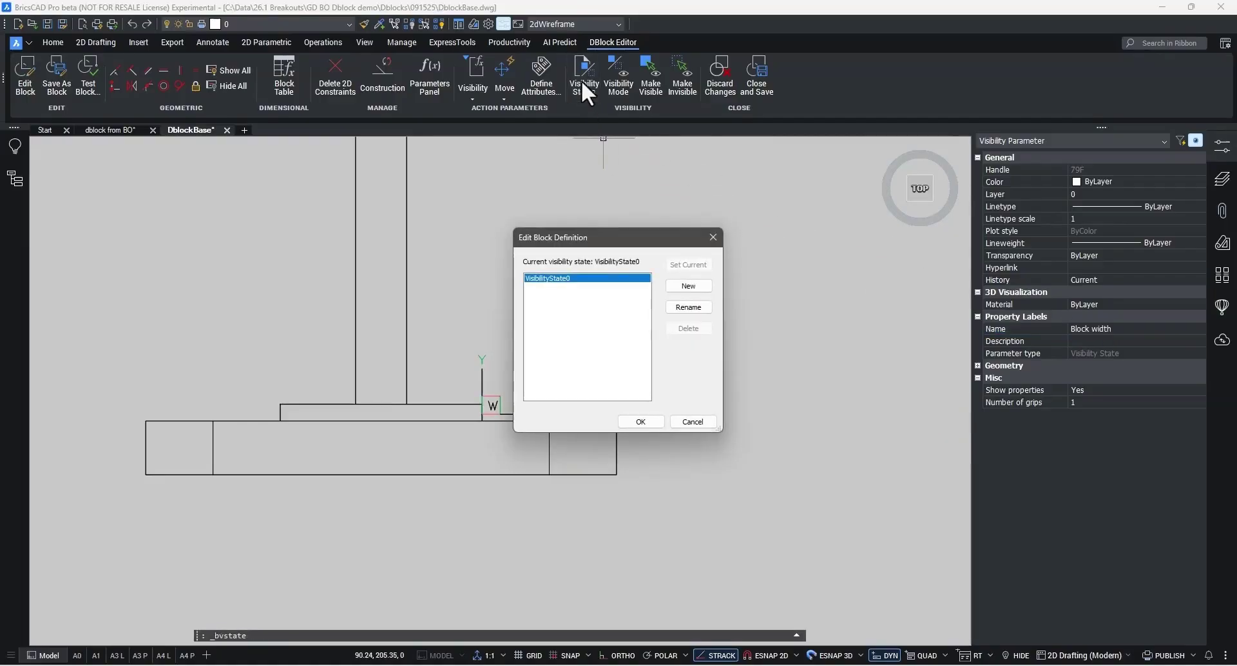
pyautogui.click(689, 307)
pyautogui.write('350')
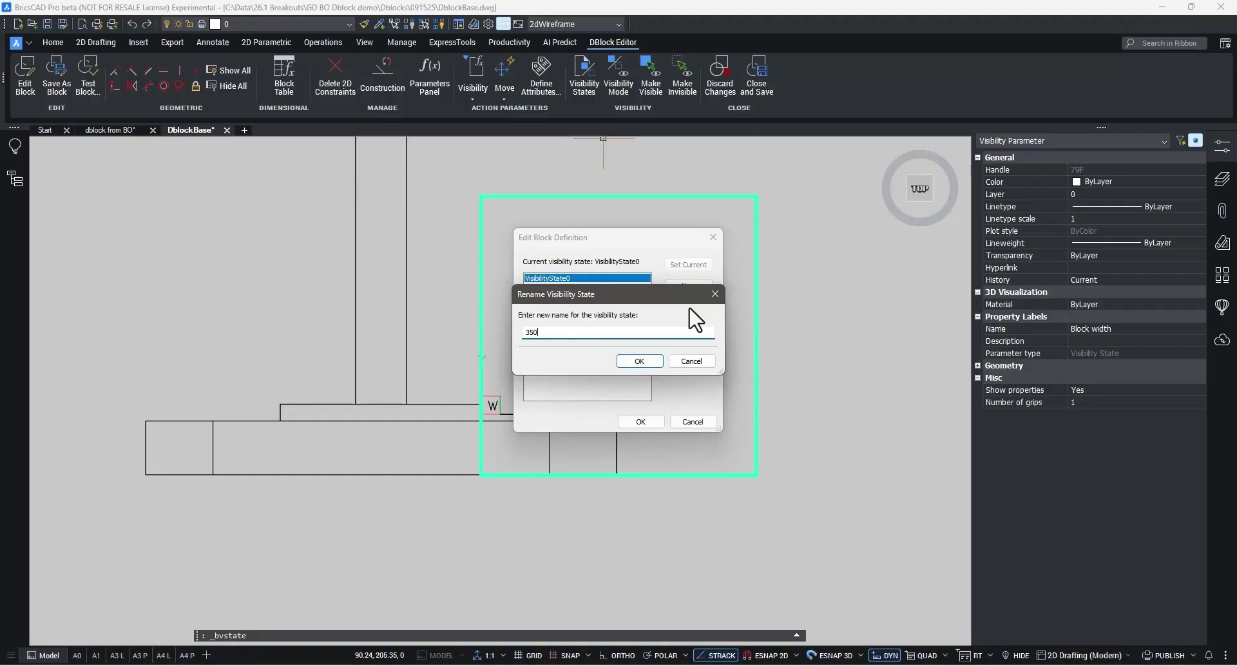
pyautogui.click(647, 365)
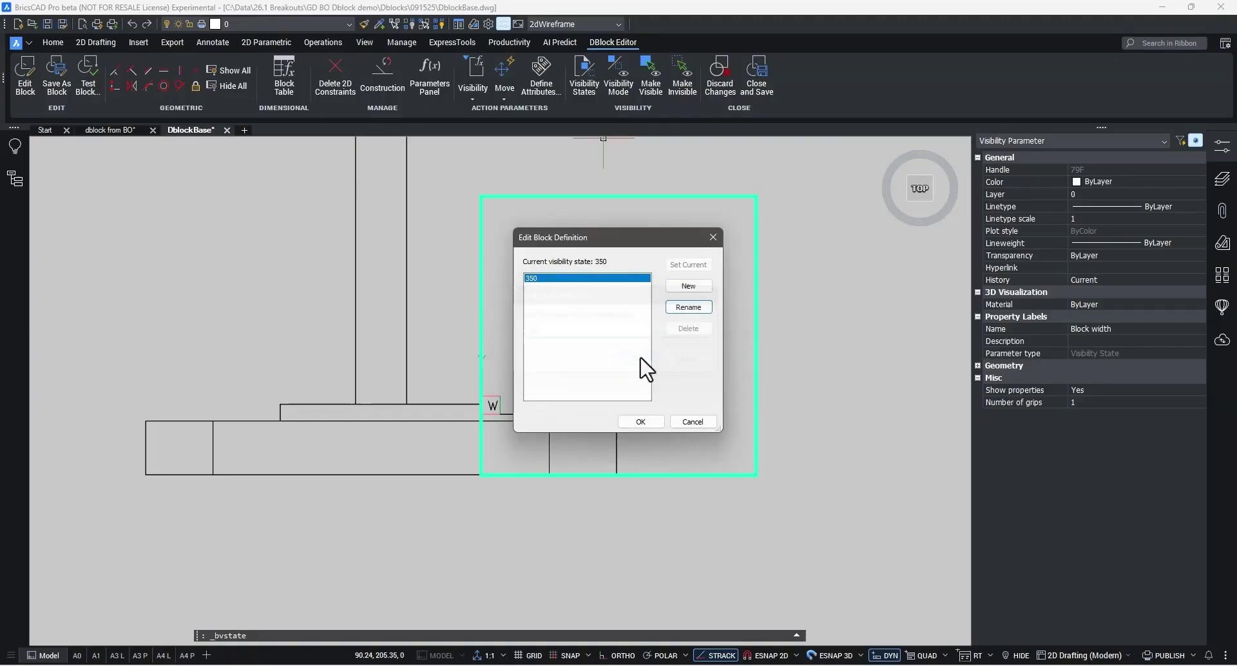
pyautogui.click(689, 287)
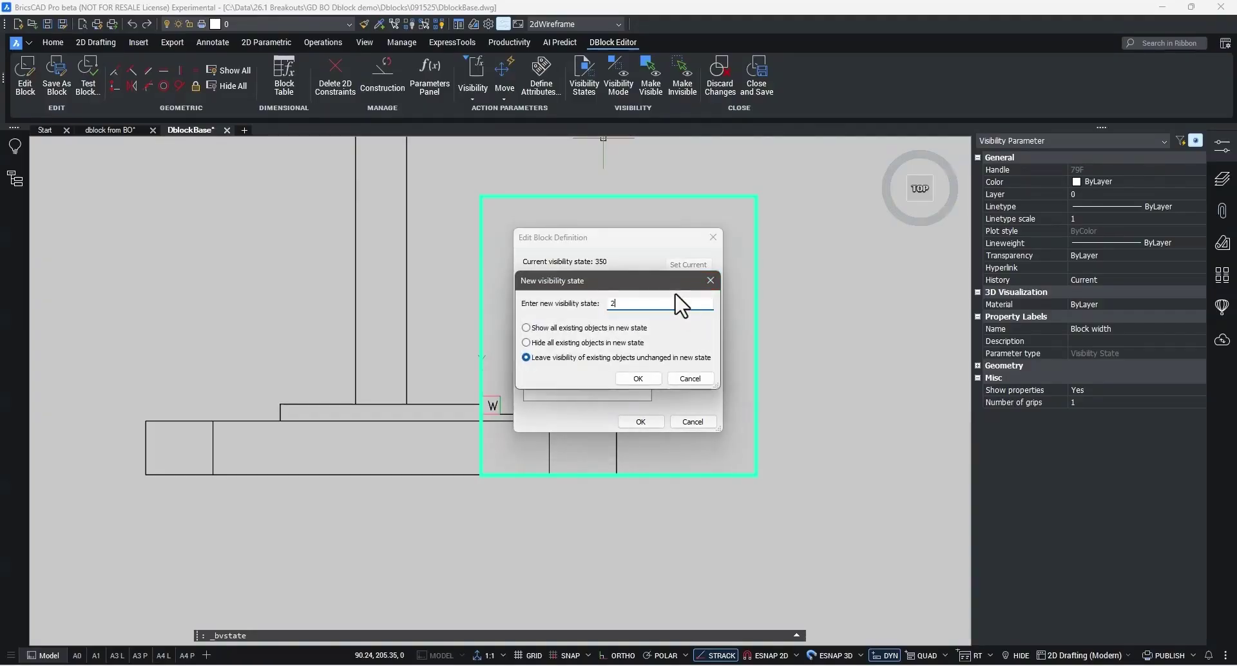
pyautogui.click(650, 378)
# - Make the base's two inner vertical lines invisible in the current visibility state only
pyautogui.click(638, 422)
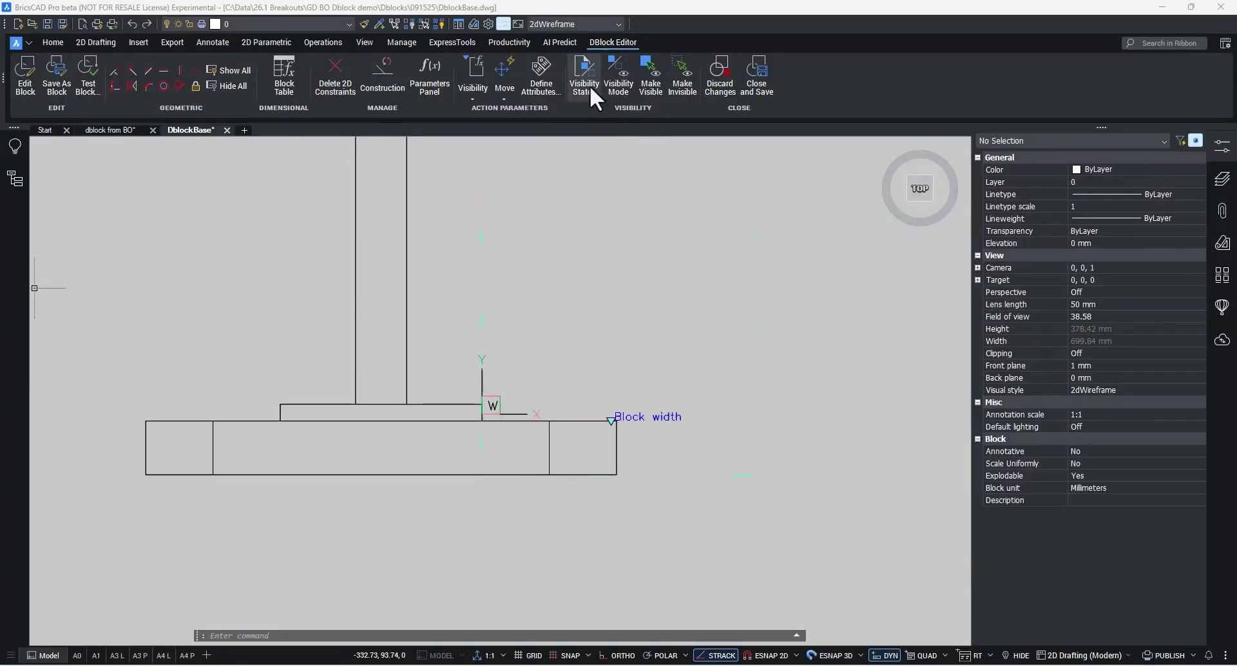
pyautogui.click(625, 83)
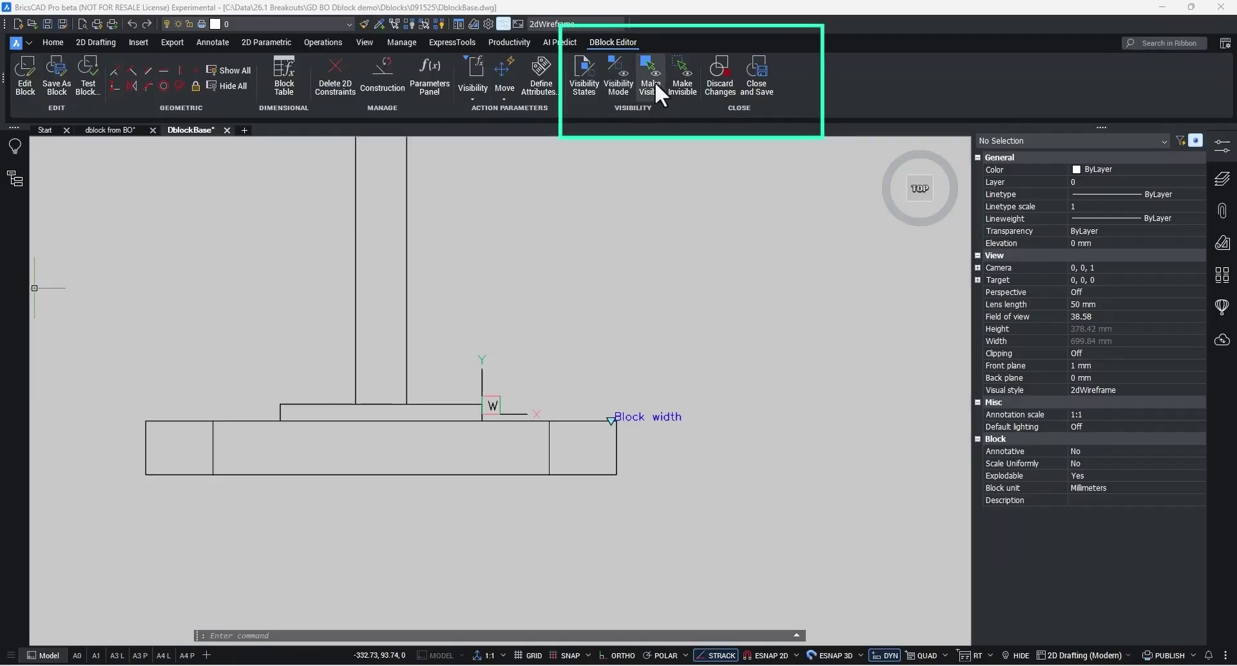
pyautogui.click(686, 79)
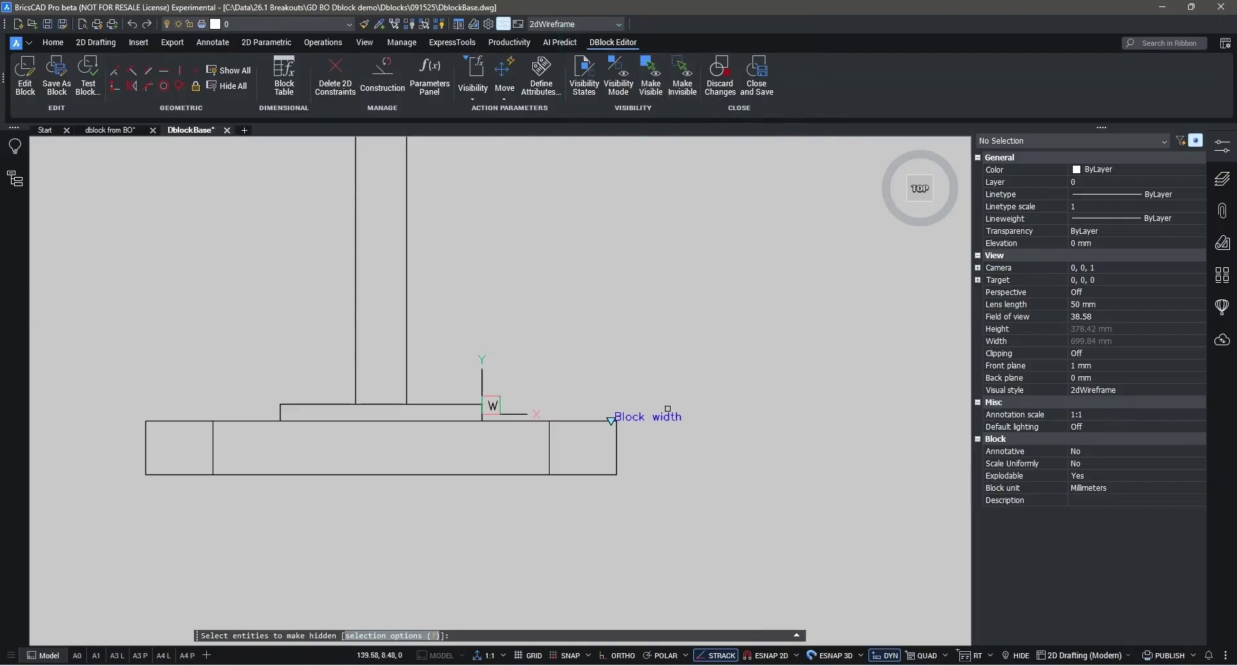
pyautogui.click(570, 447)
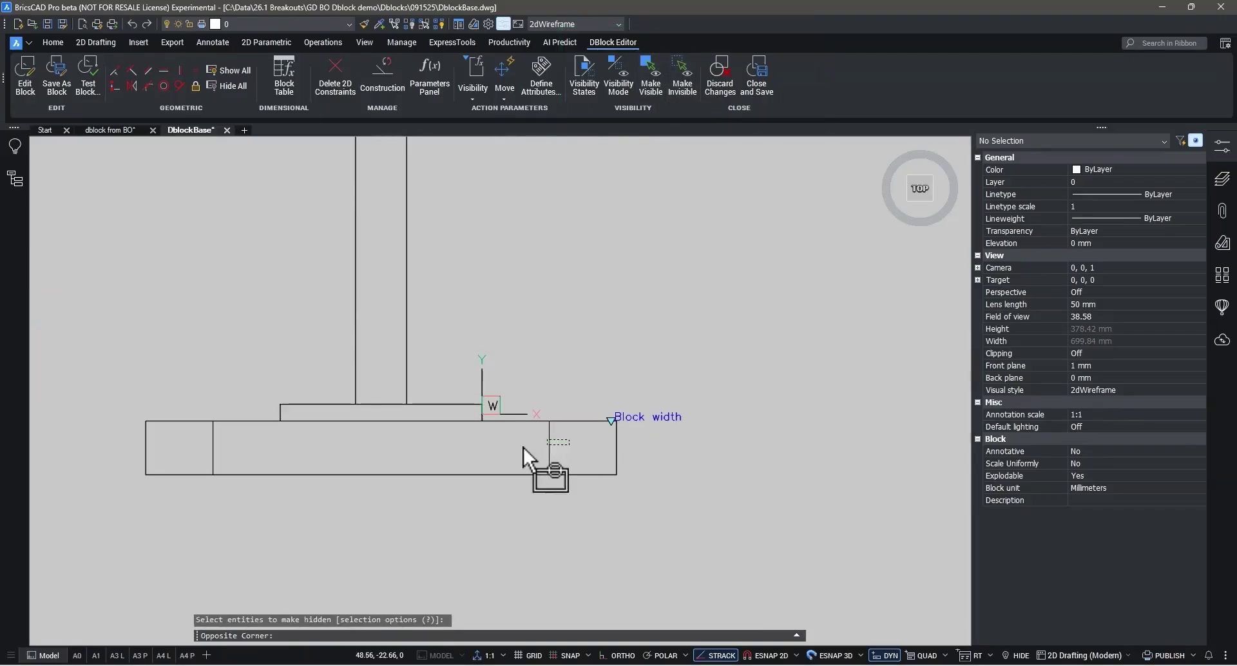
pyautogui.click(169, 454)
pyautogui.press('Return')
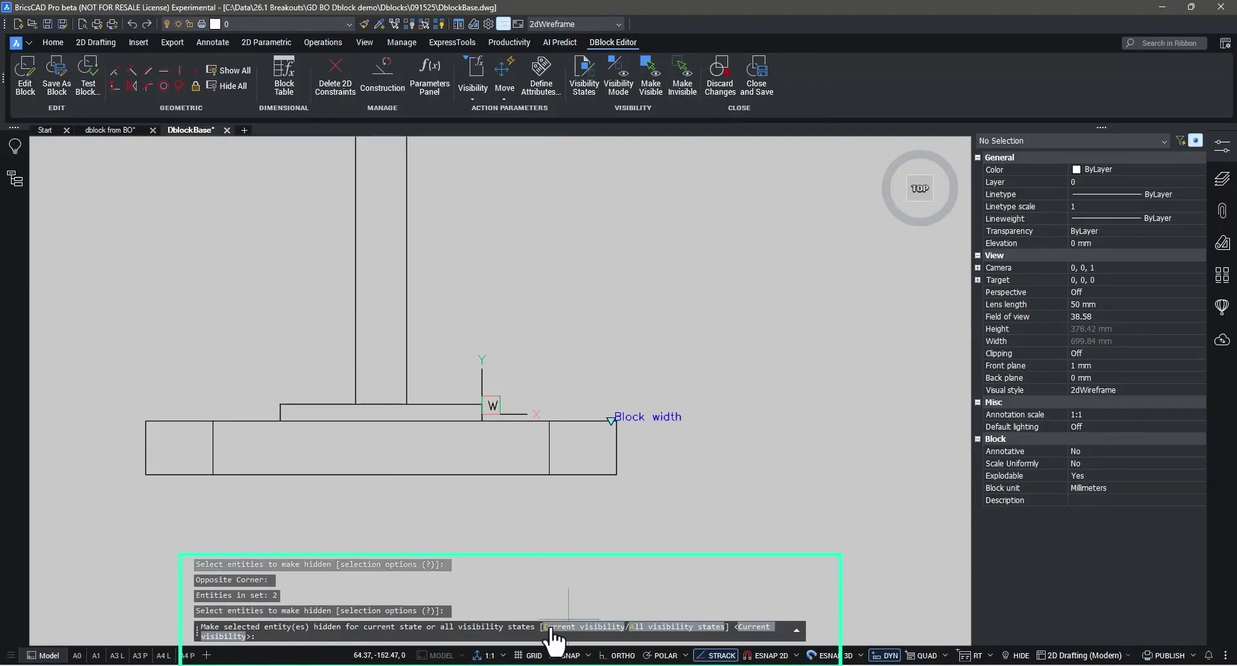
pyautogui.click(550, 629)
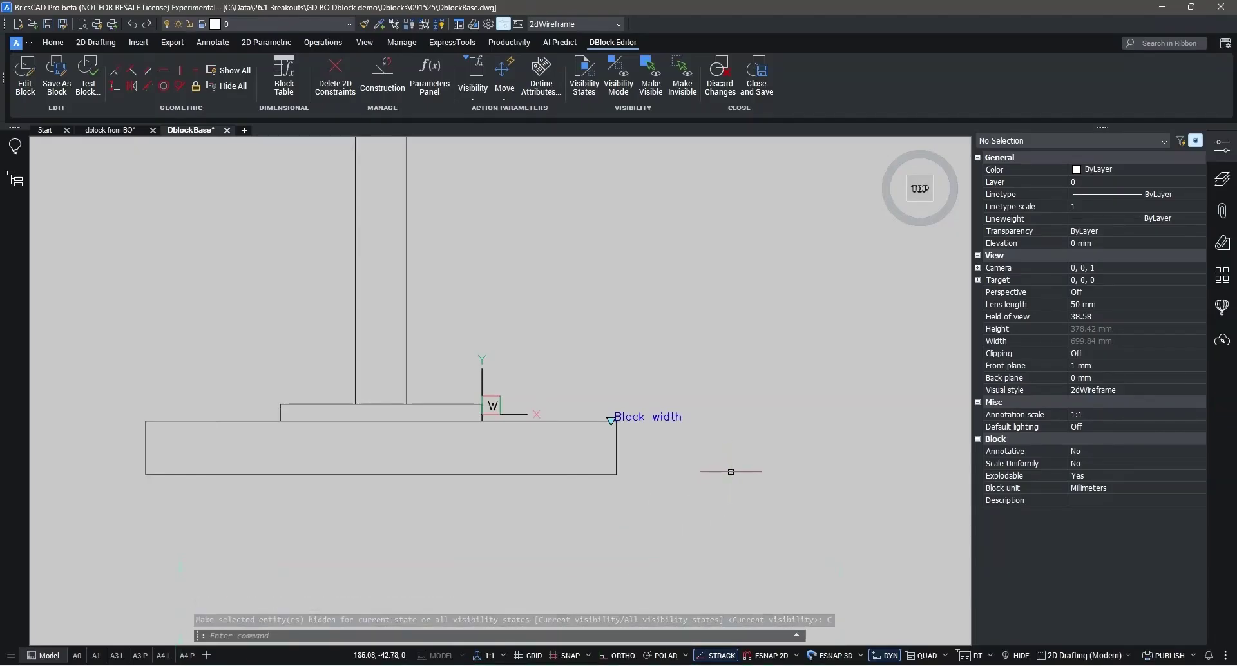
# - Make 250 the current visibility state
pyautogui.click(583, 85)
pyautogui.click(535, 286)
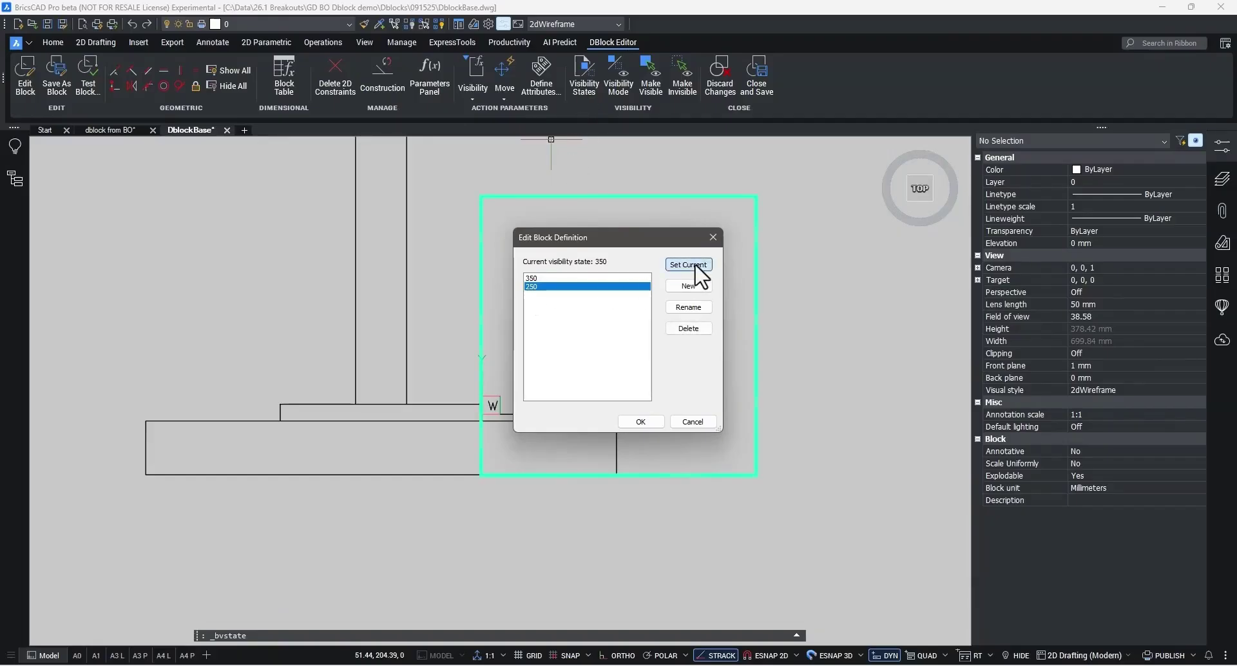
pyautogui.click(691, 265)
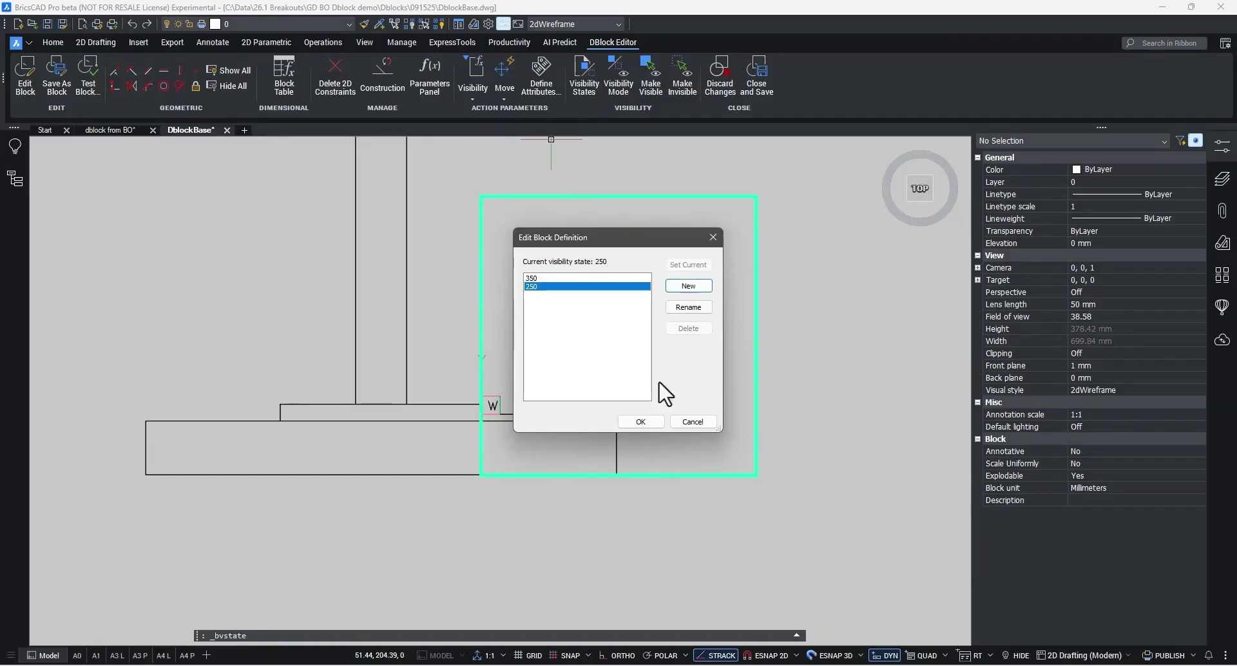
pyautogui.click(642, 422)
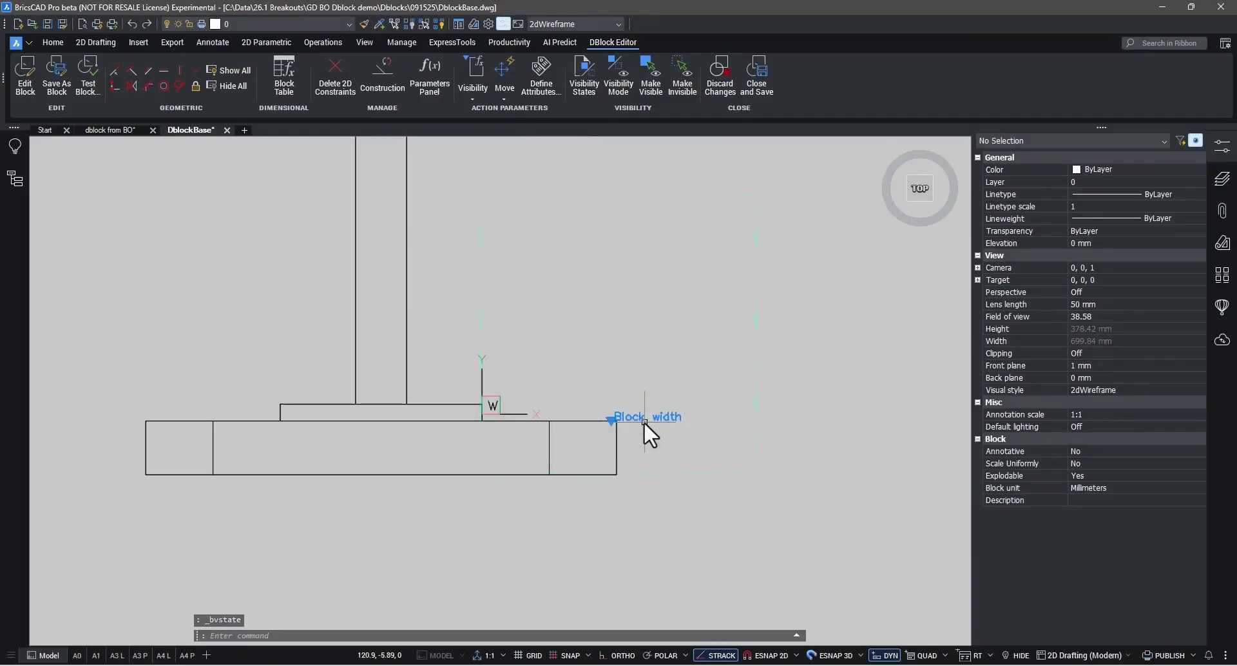
# - Hide the base's left and right end sections in the current visibility state only
pyautogui.click(683, 71)
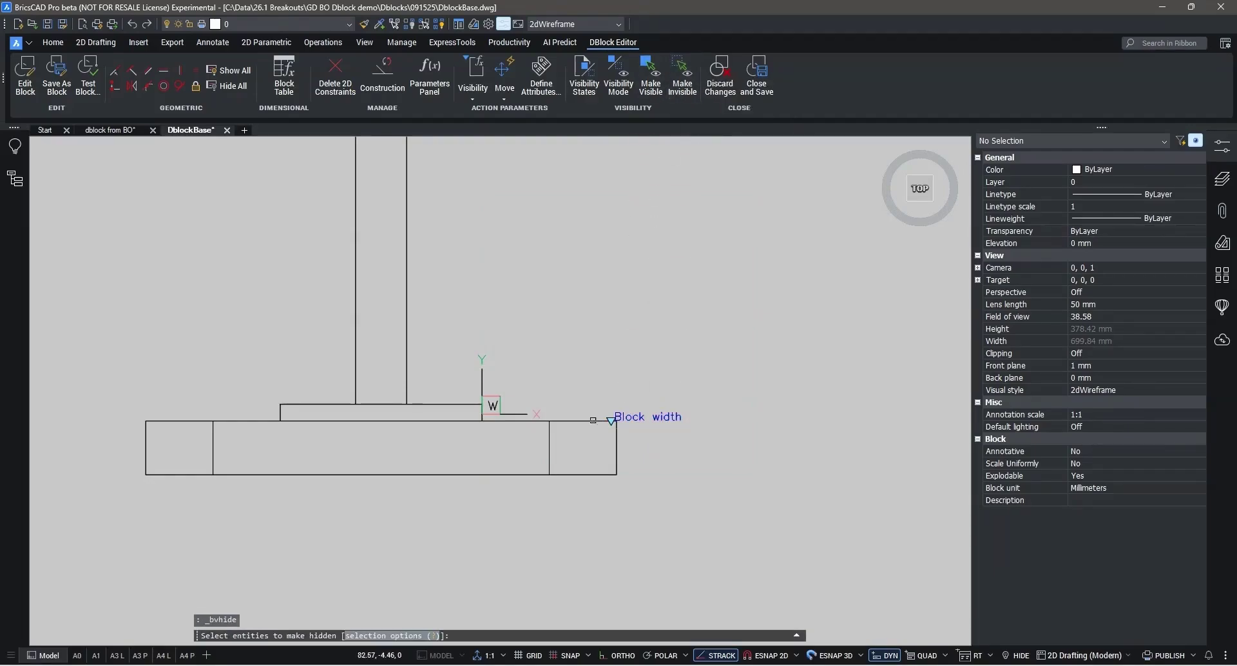
pyautogui.click(589, 415)
pyautogui.click(580, 489)
pyautogui.click(629, 464)
pyautogui.click(606, 458)
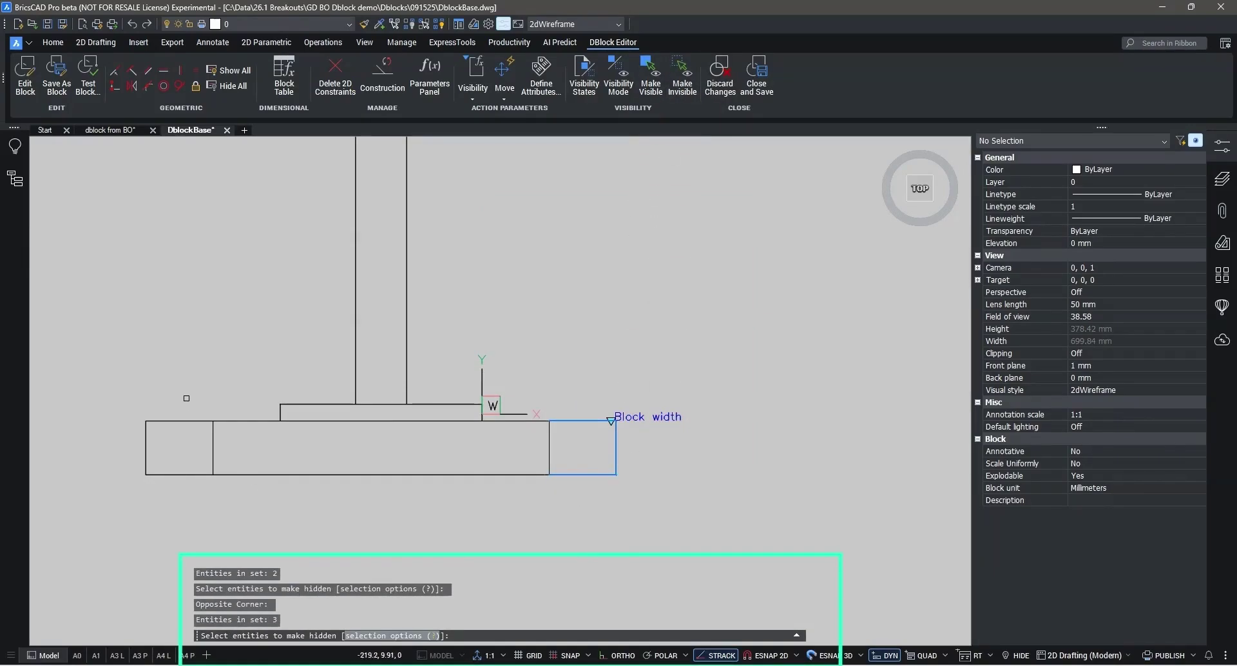
pyautogui.click(185, 396)
pyautogui.click(102, 492)
pyautogui.press('Return')
pyautogui.click(590, 635)
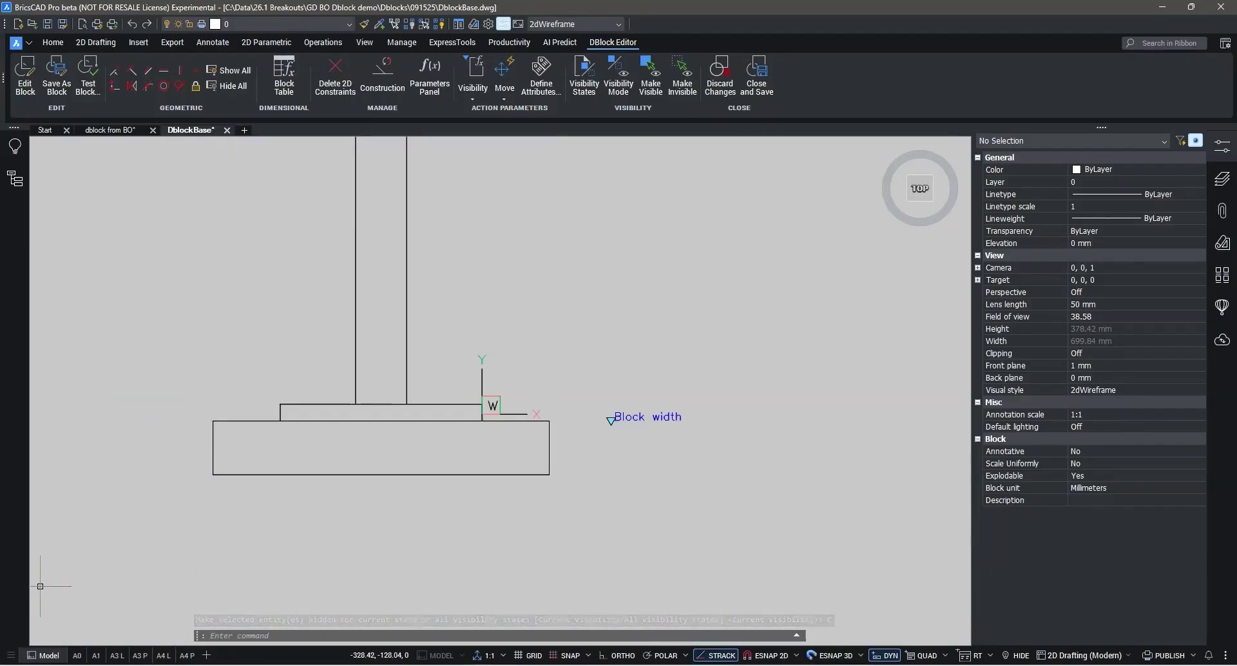
pyautogui.click(86, 84)
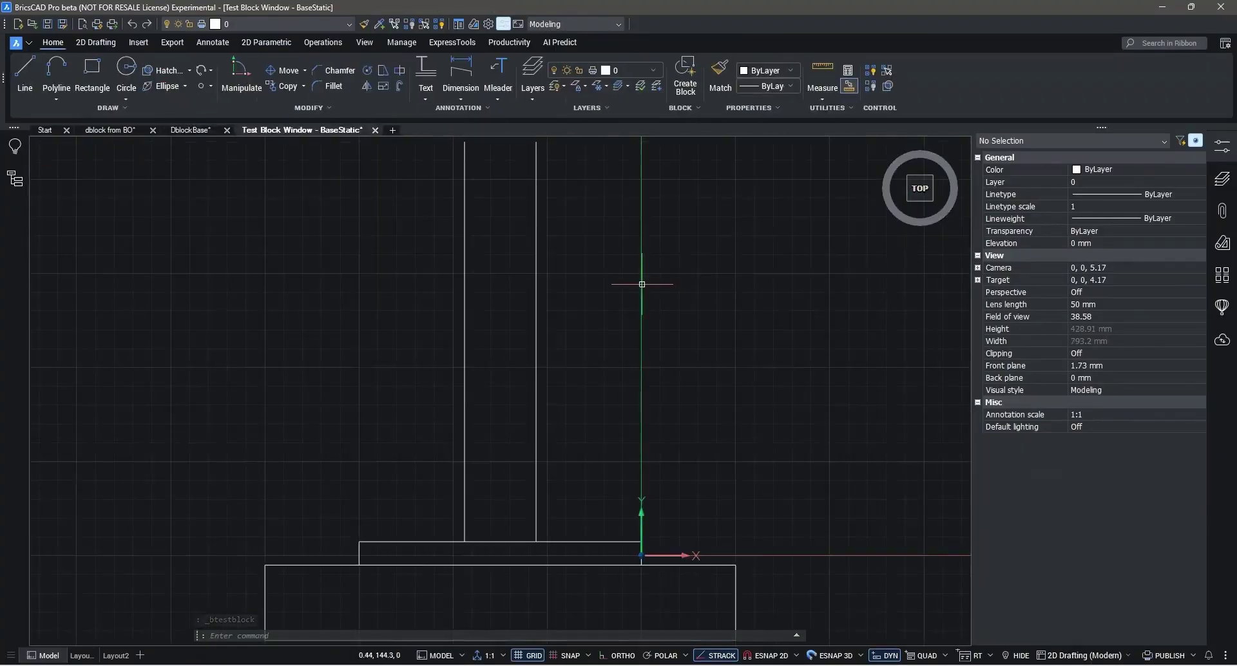
pyautogui.scroll(-5, 642, 285)
pyautogui.click(646, 359)
pyautogui.click(607, 327)
pyautogui.scroll(4, 655, 387)
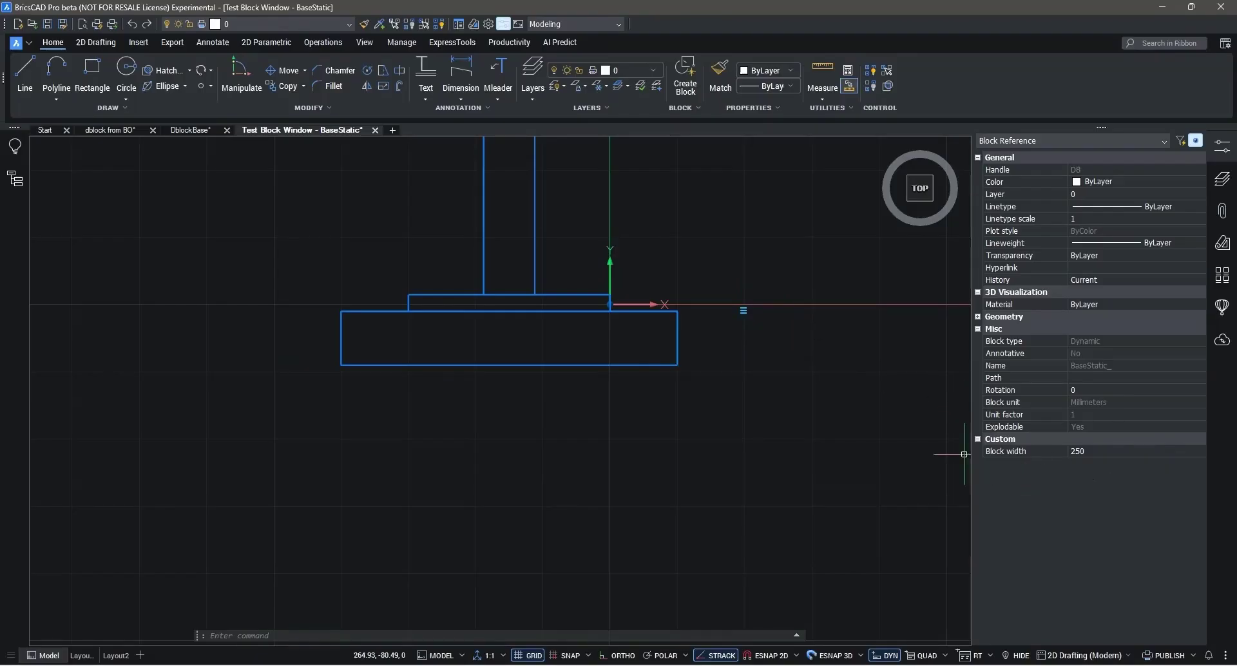
pyautogui.click(374, 131)
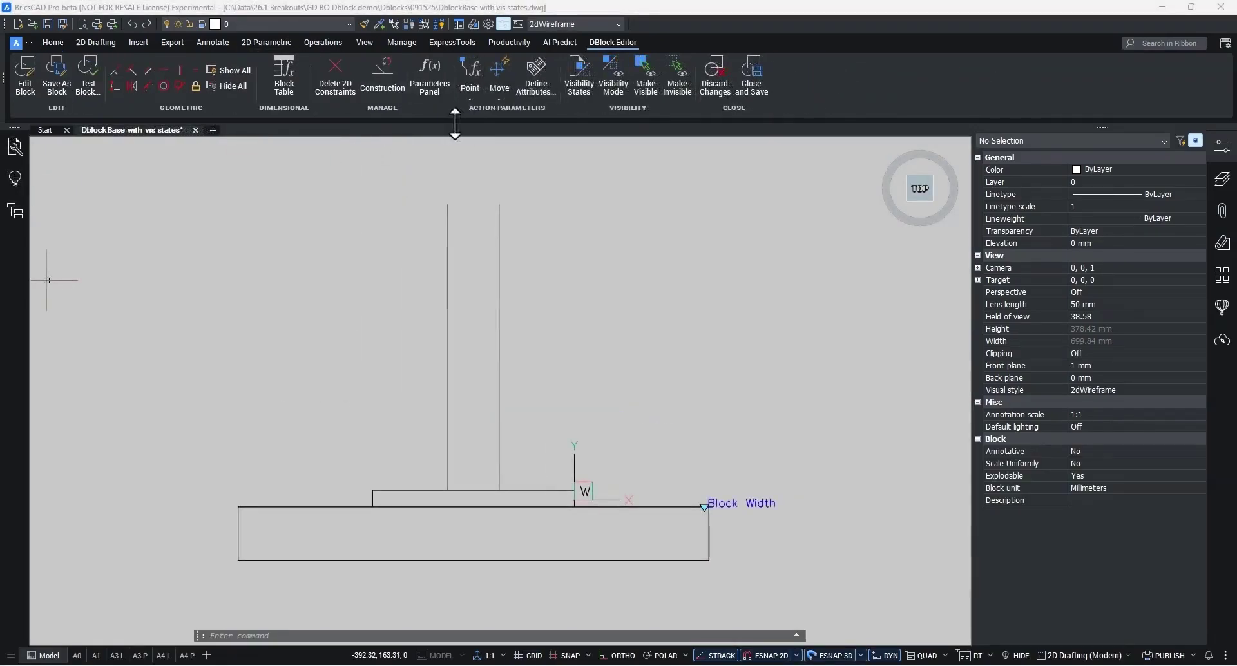
# - Add a 12.44 mm vertical linear parameter across the strip, label placed to the left
pyautogui.click(469, 98)
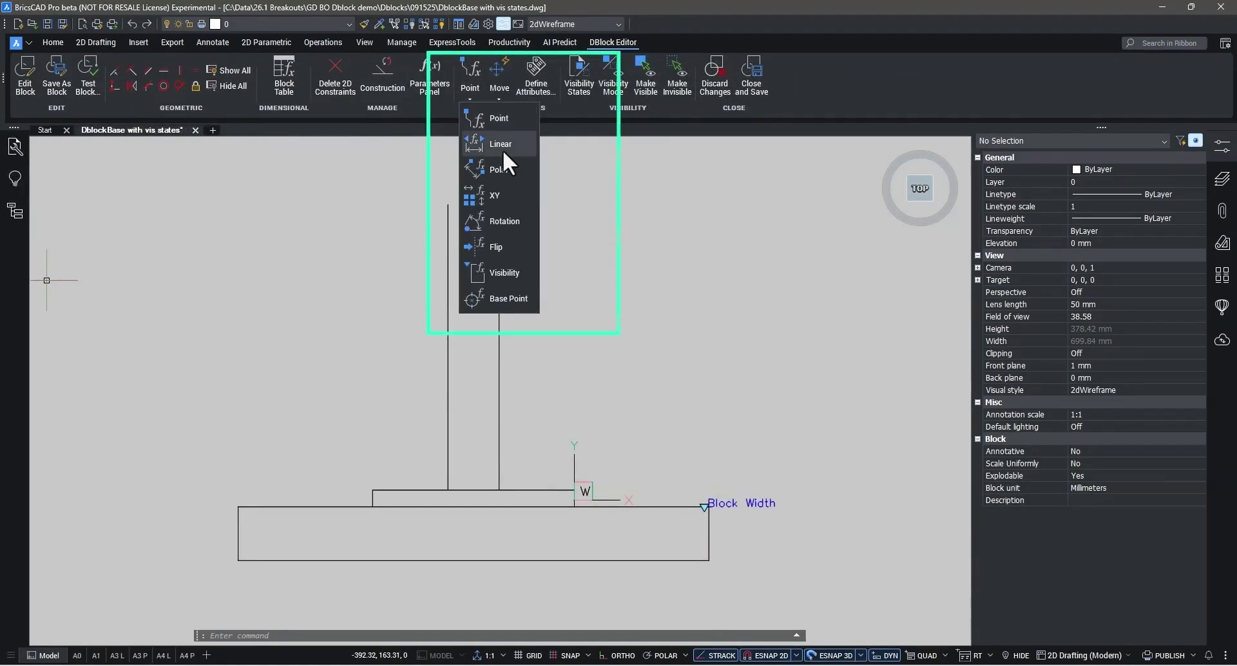
pyautogui.press('Escape')
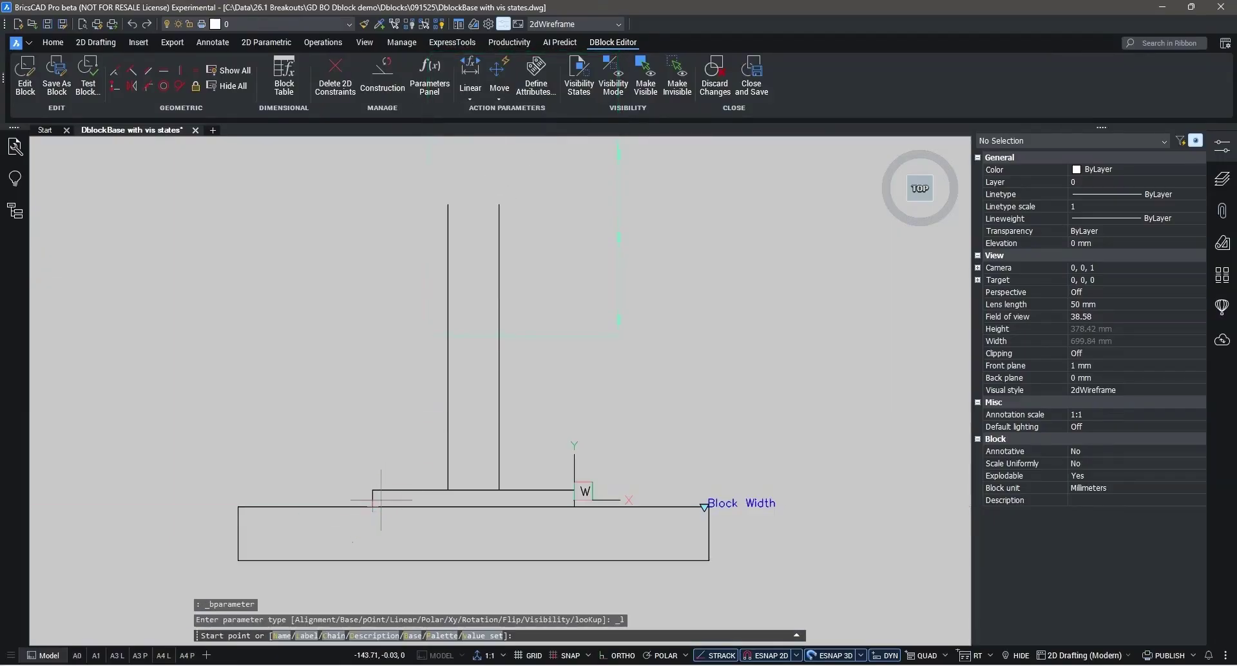
pyautogui.scroll(2, 371, 508)
pyautogui.click(368, 509)
pyautogui.click(368, 485)
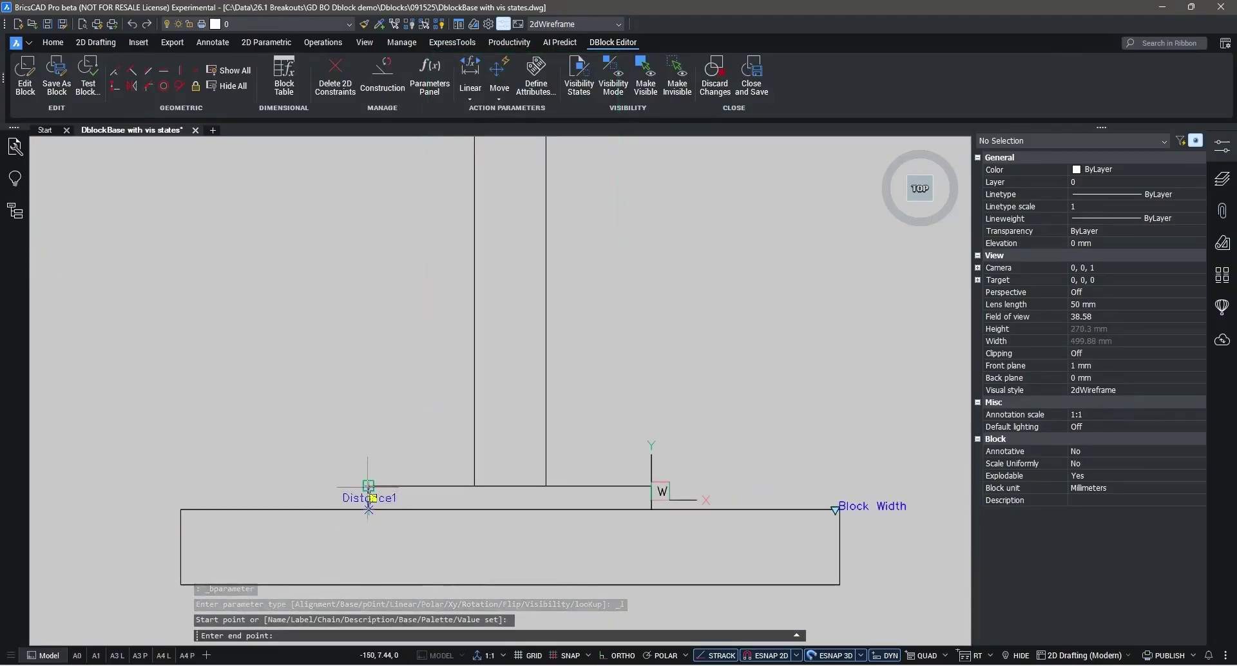
pyautogui.scroll(-2, 368, 509)
pyautogui.click(233, 466)
pyautogui.press('Return')
# - Rename the new linear parameter to 'Height' in Properties
pyautogui.click(238, 490)
pyautogui.click(1099, 327)
pyautogui.write('Height')
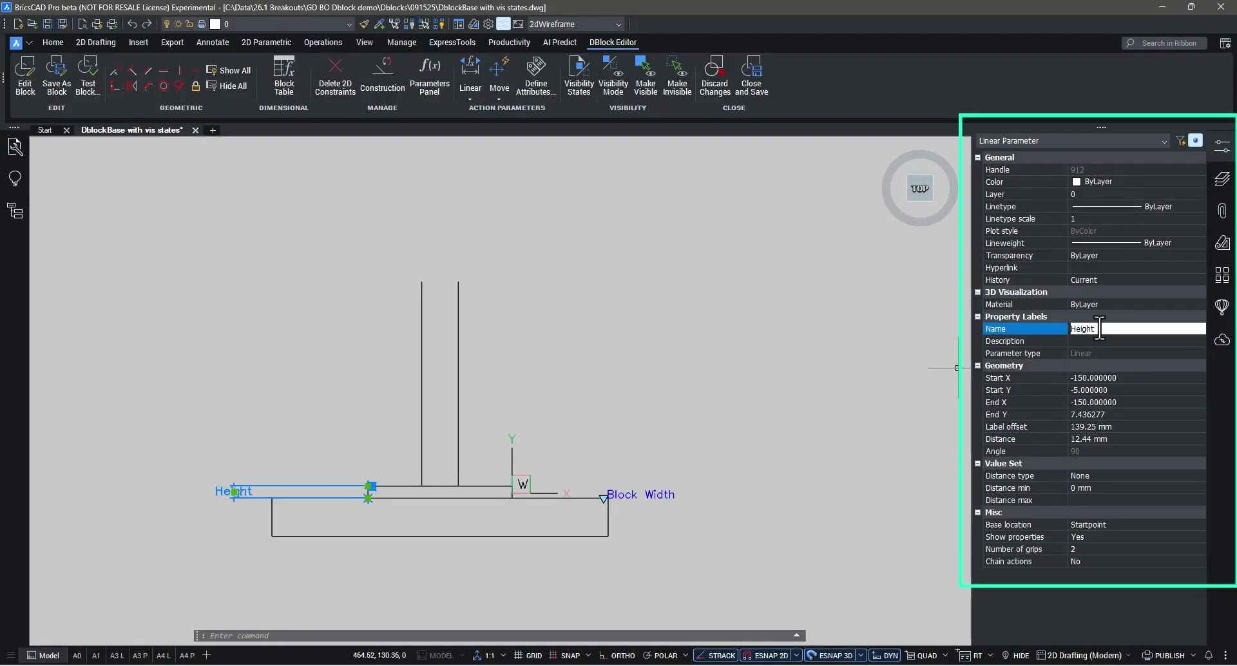
pyautogui.press('Return')
# - Start a Stretch action tied to the Height parameter's top grip
pyautogui.click(500, 98)
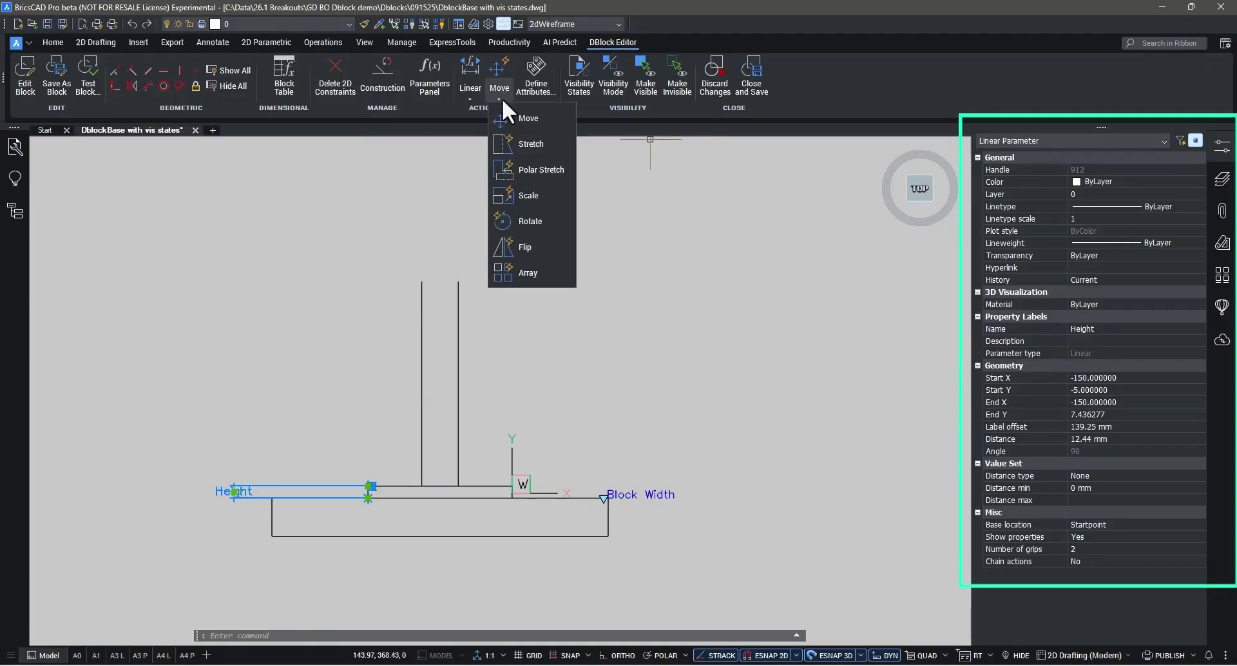
pyautogui.click(522, 138)
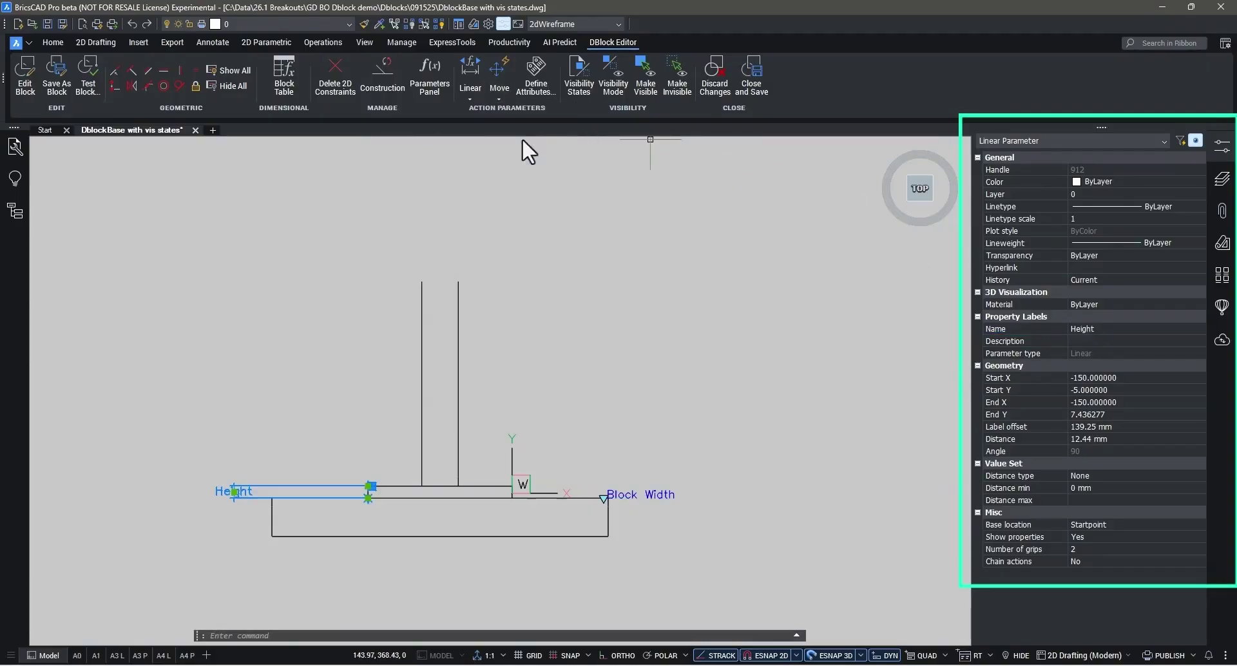
pyautogui.click(222, 490)
pyautogui.scroll(5, 369, 486)
pyautogui.click(423, 470)
pyautogui.scroll(-2, 424, 471)
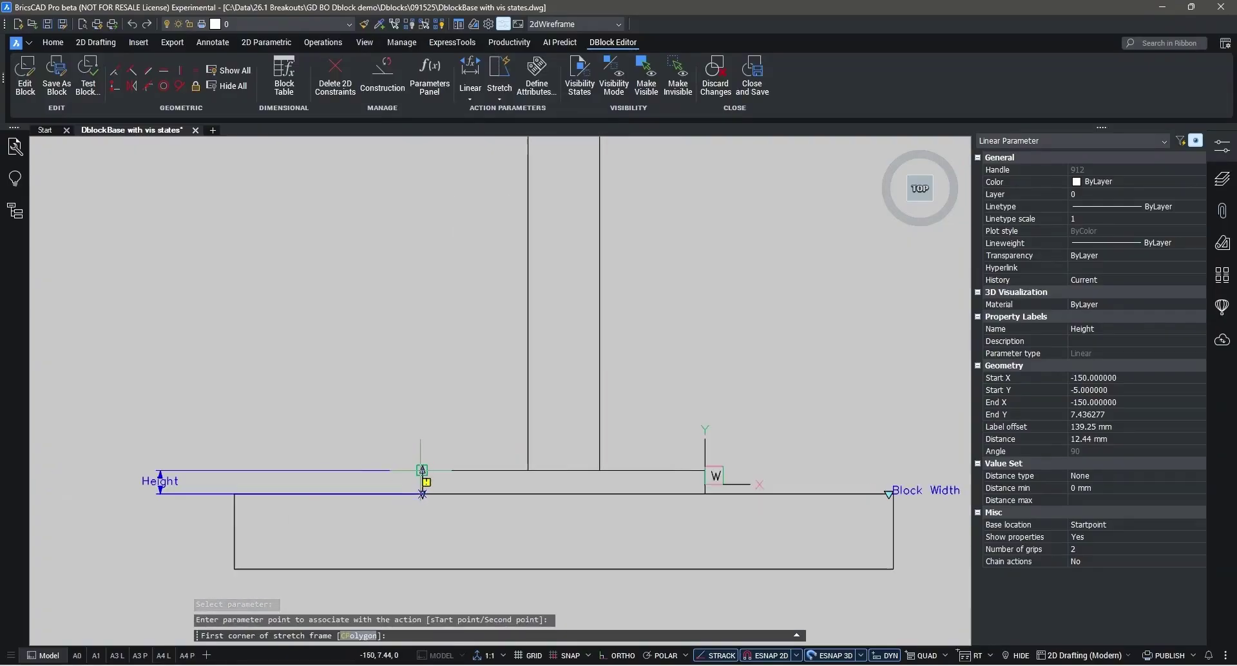
# - Frame the upper strip, select it and the upright lines, and place the action
pyautogui.click(739, 484)
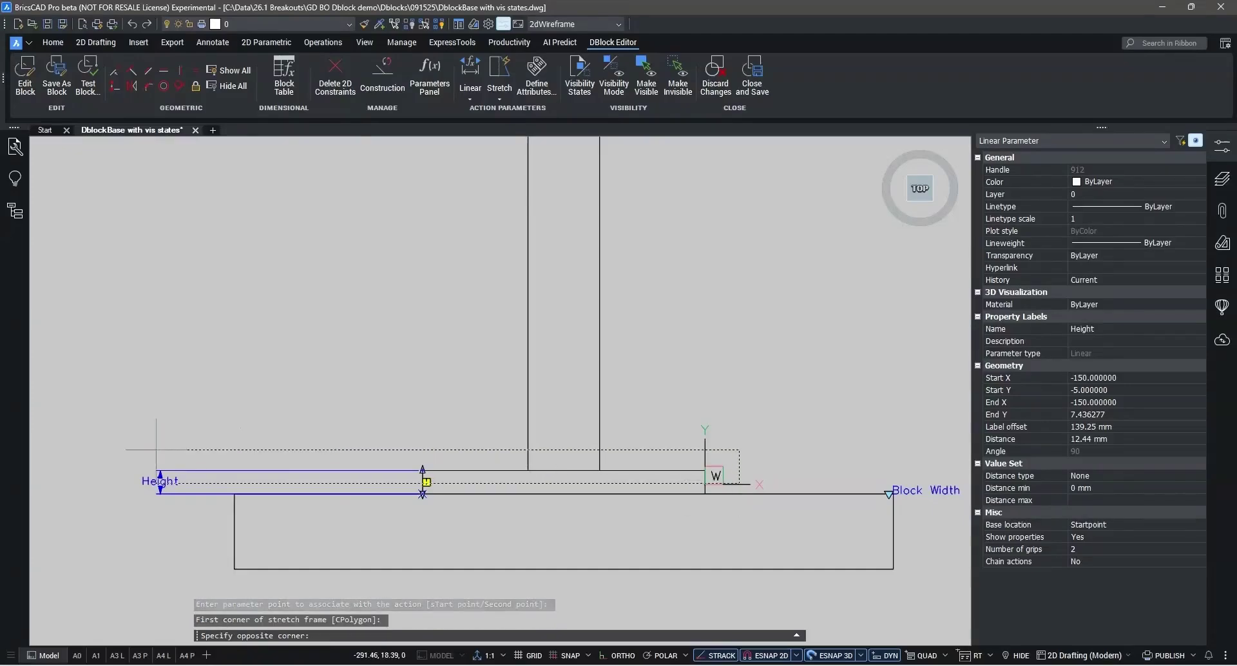
pyautogui.click(112, 437)
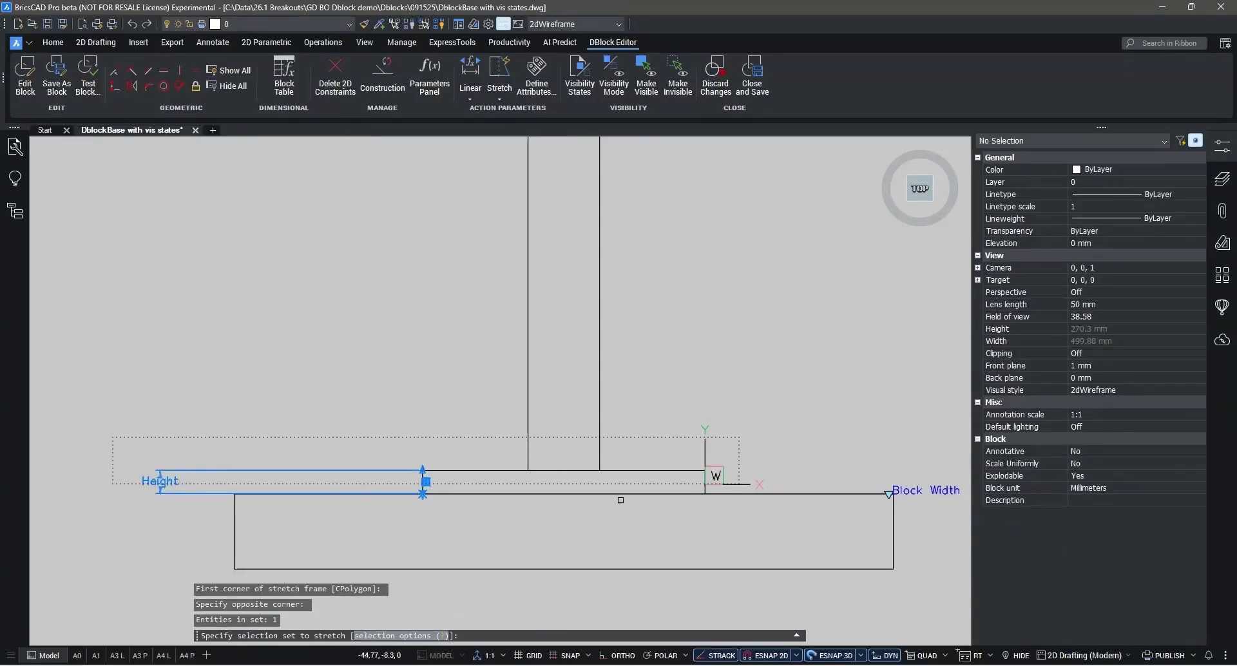
pyautogui.click(767, 486)
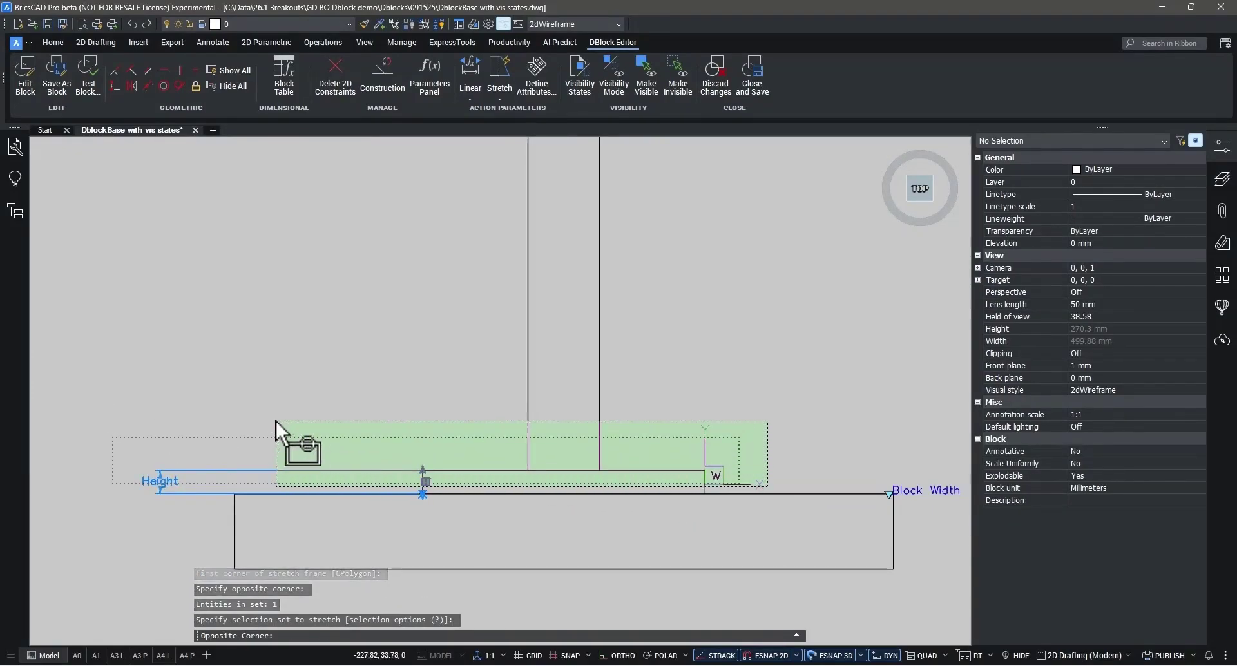
pyautogui.click(275, 421)
pyautogui.press('Return')
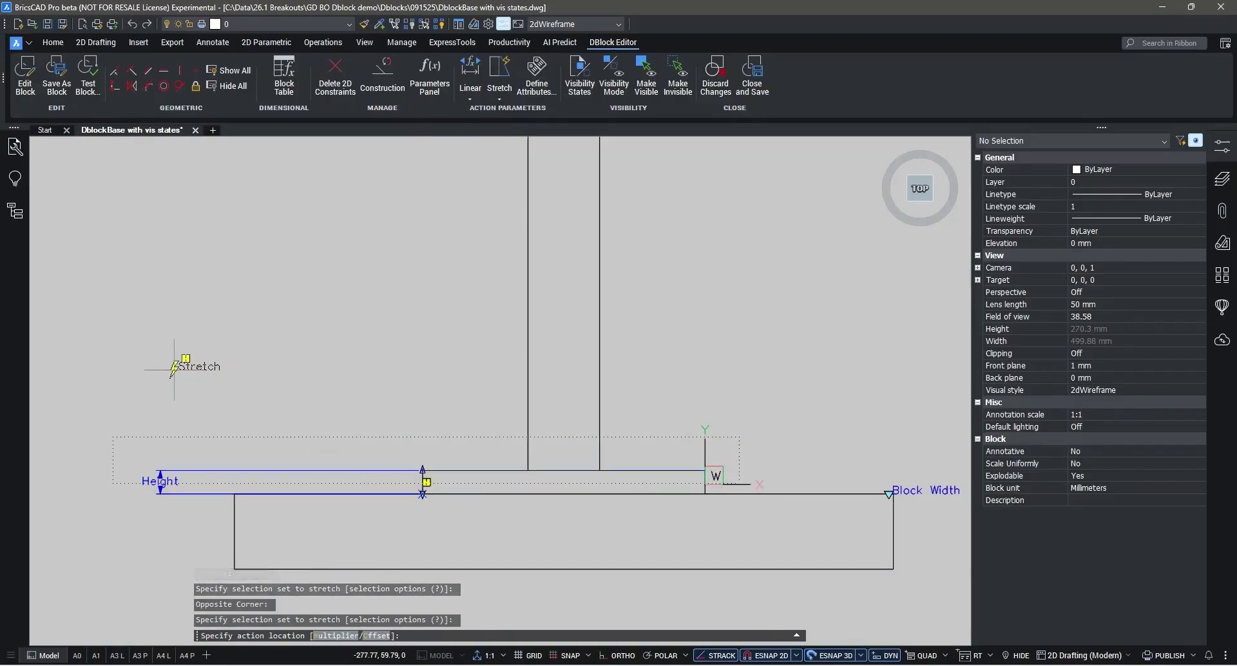
pyautogui.click(174, 368)
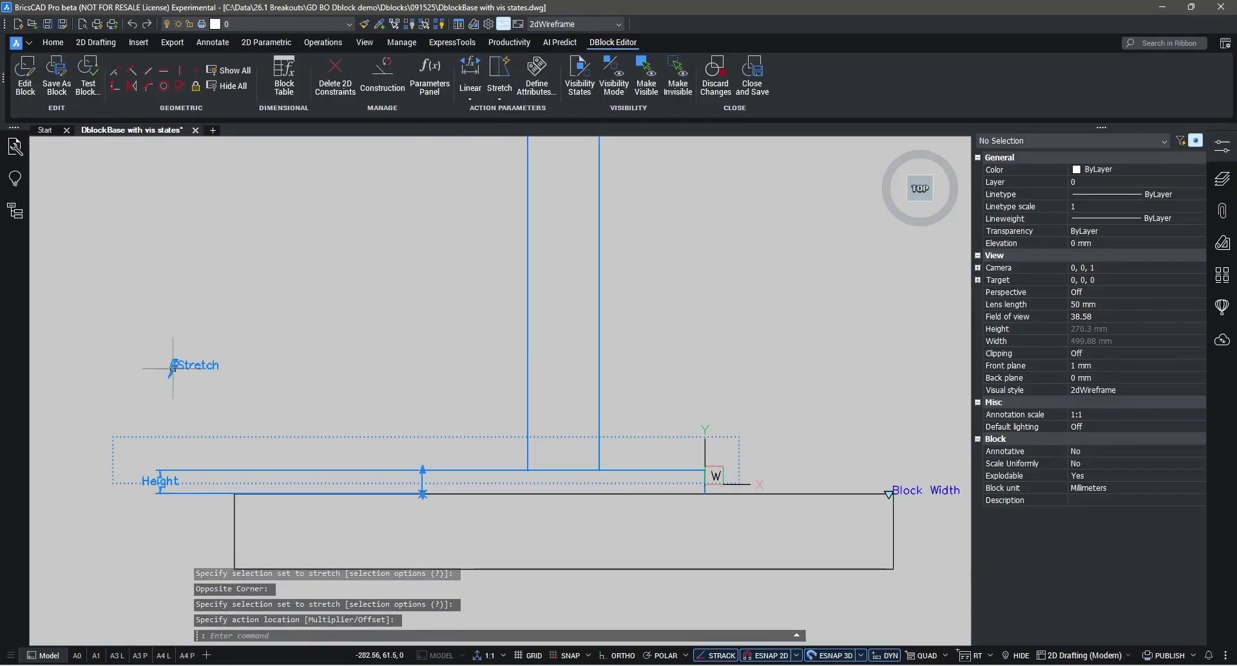
# - Test the block in a test window with grid off, stretching its height to 28.89 mm
pyautogui.click(91, 75)
pyautogui.press('F7')
pyautogui.click(500, 364)
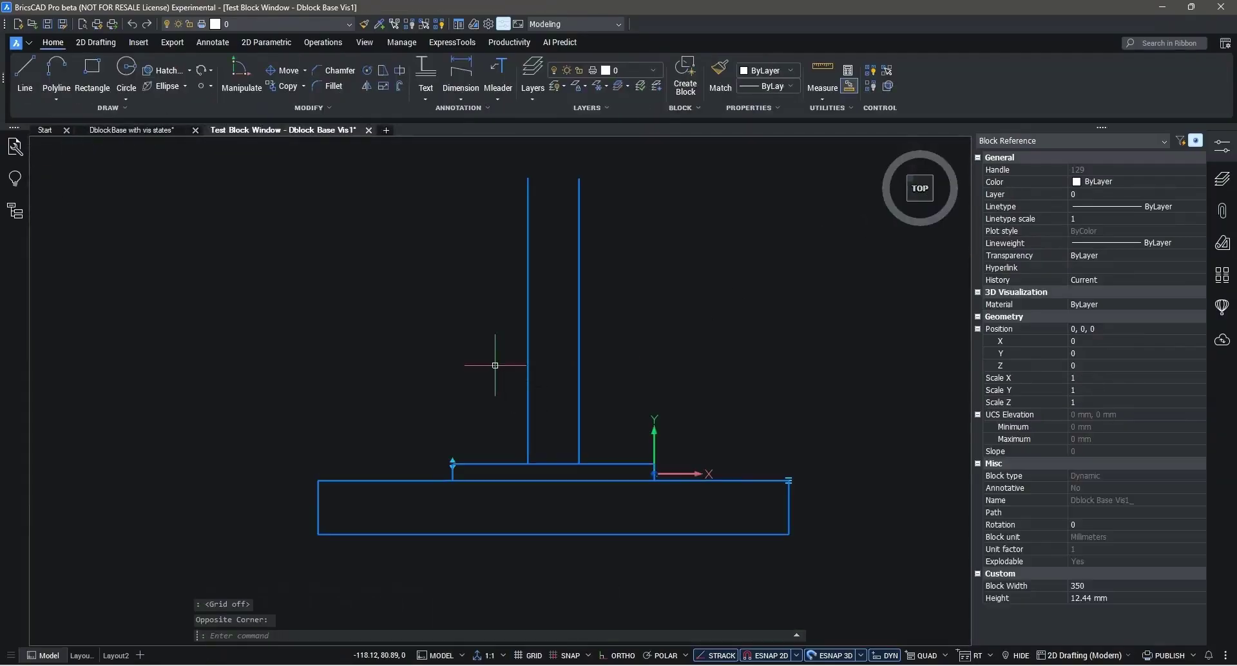
pyautogui.click(454, 463)
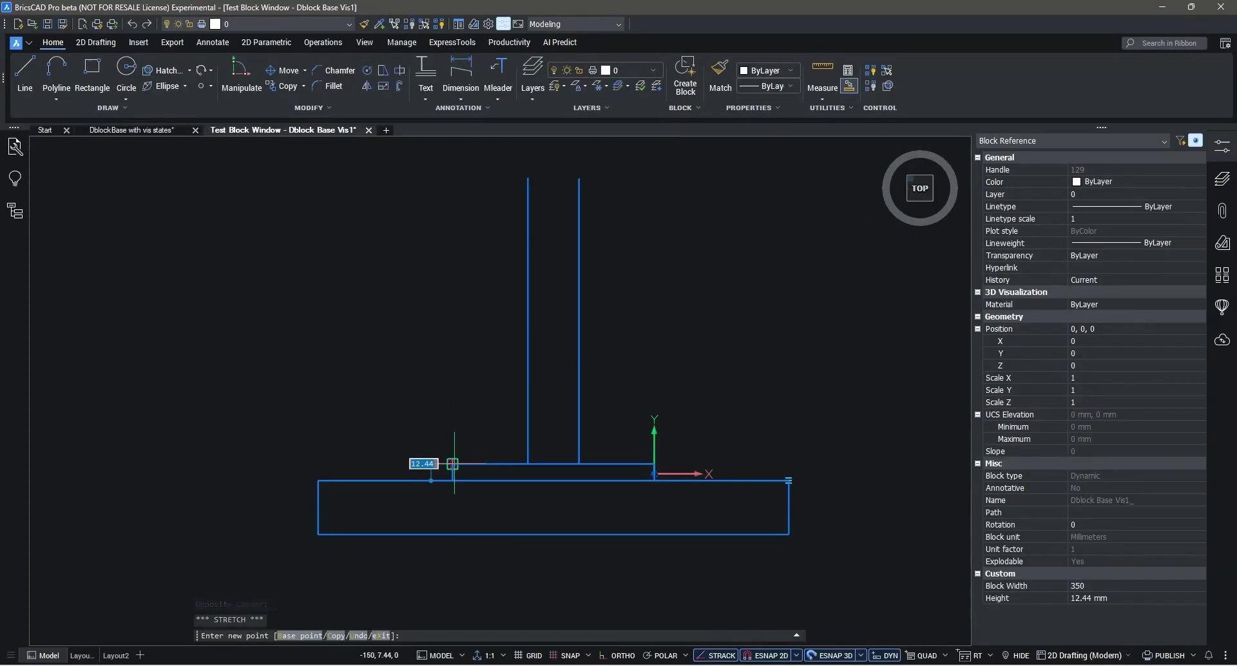
pyautogui.click(452, 441)
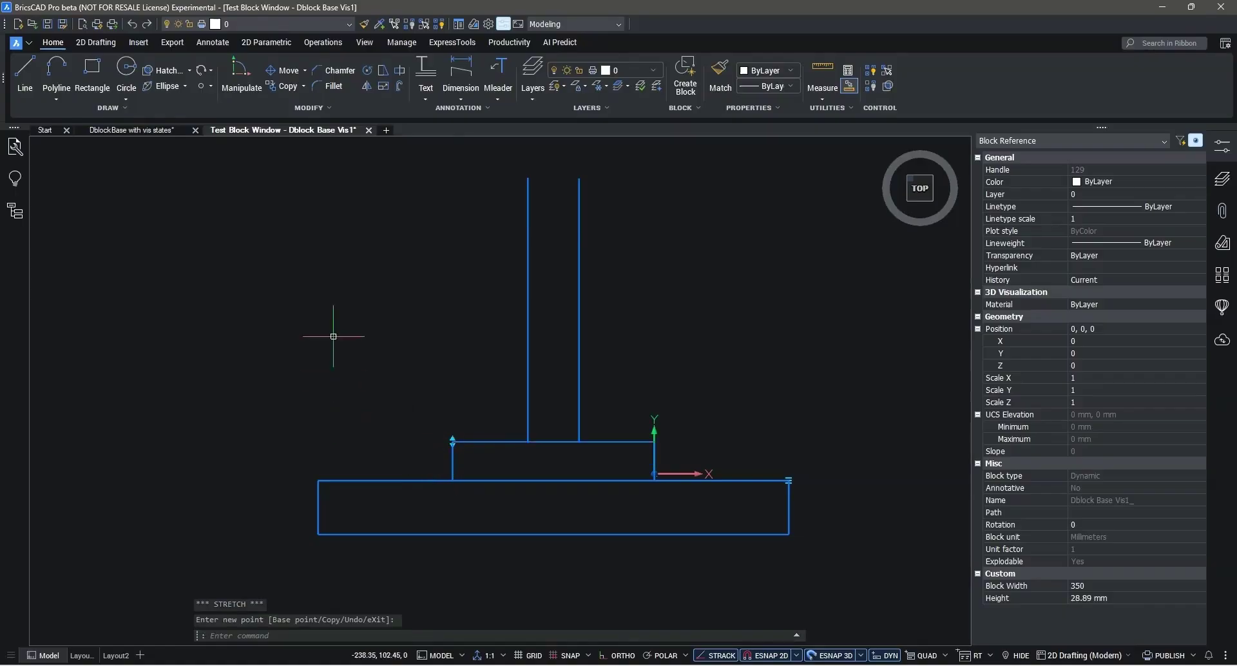
pyautogui.click(367, 130)
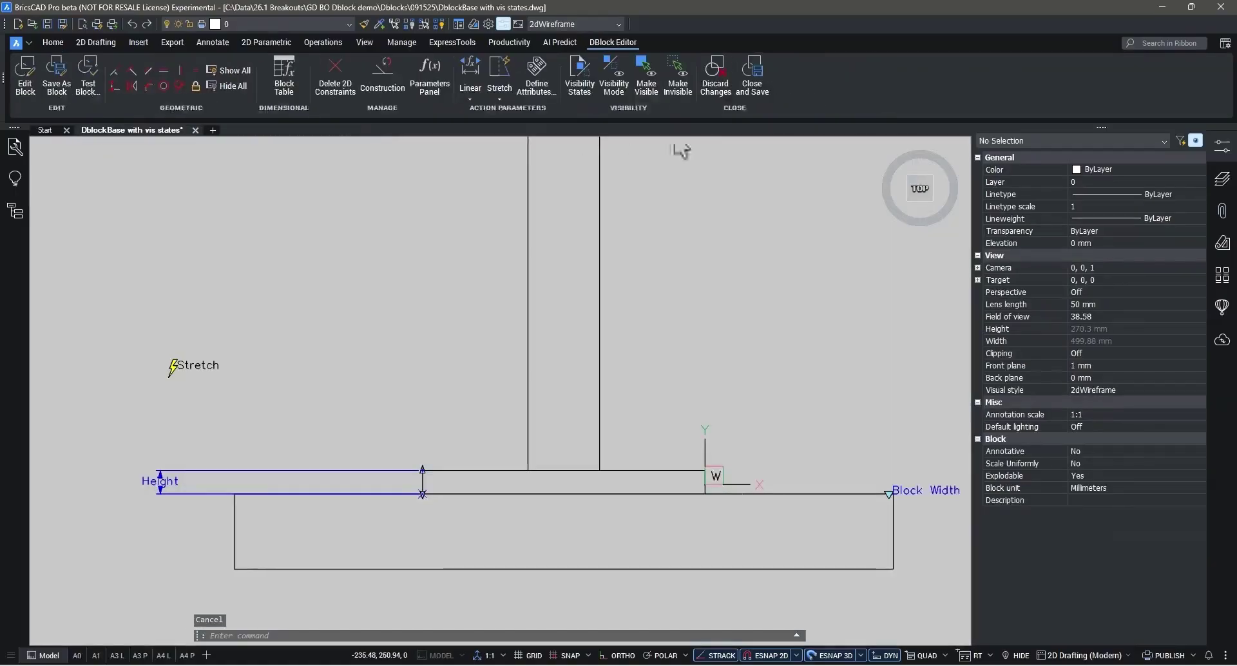
# - Save the block edits, set the inserted block's width to 350, and stretch it taller
pyautogui.click(760, 75)
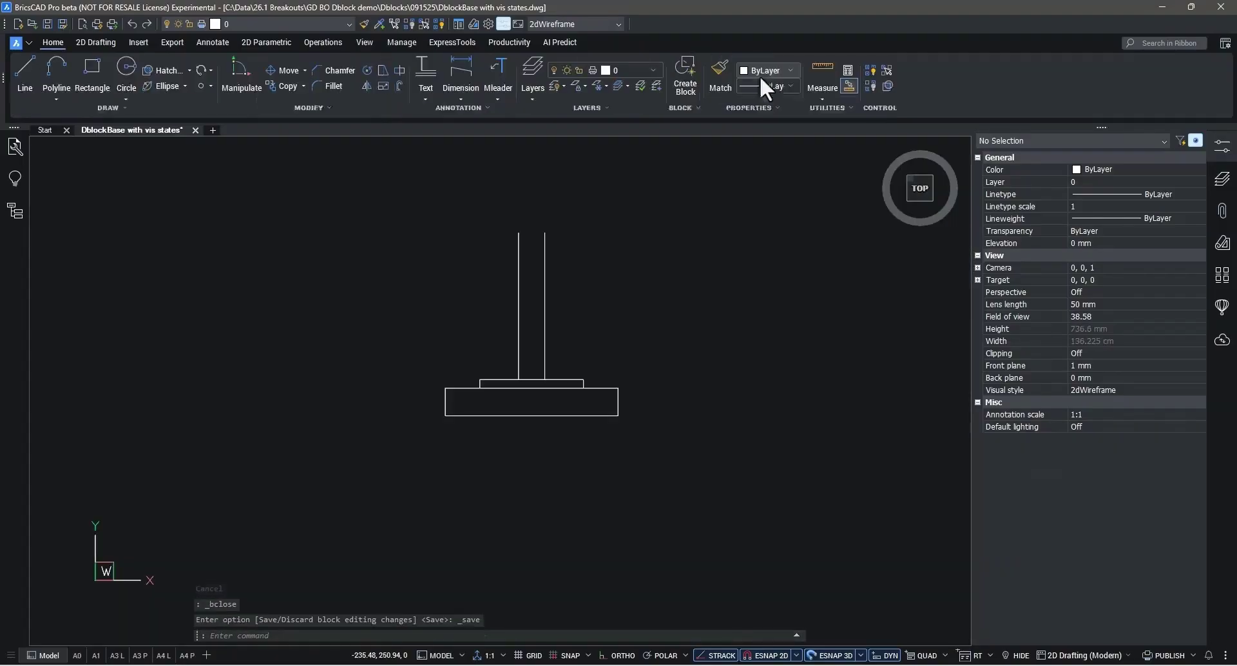
pyautogui.click(589, 274)
pyautogui.click(445, 282)
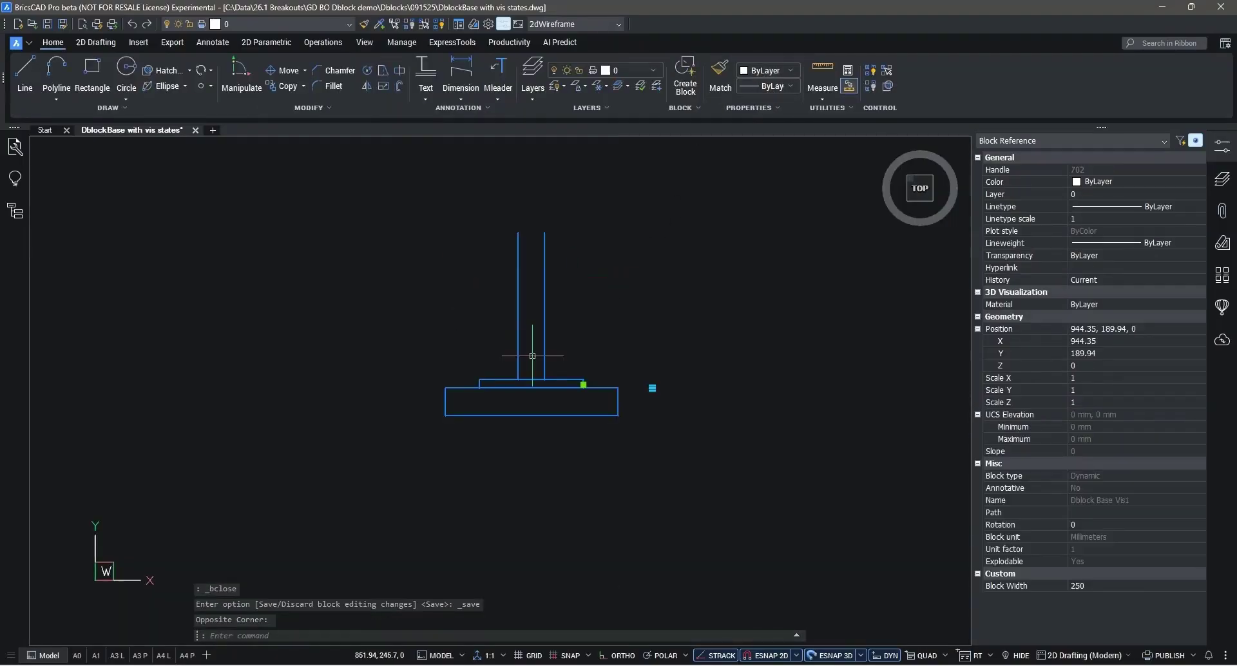
pyautogui.click(1136, 584)
pyautogui.click(1127, 599)
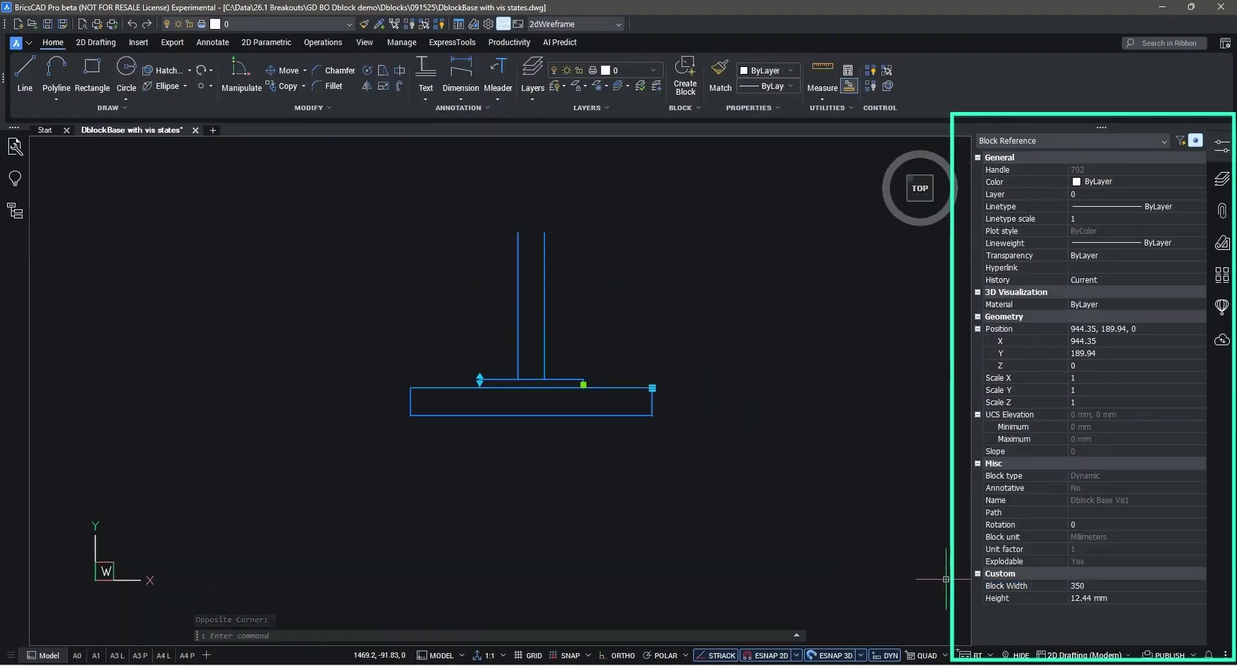
pyautogui.click(480, 379)
pyautogui.click(479, 363)
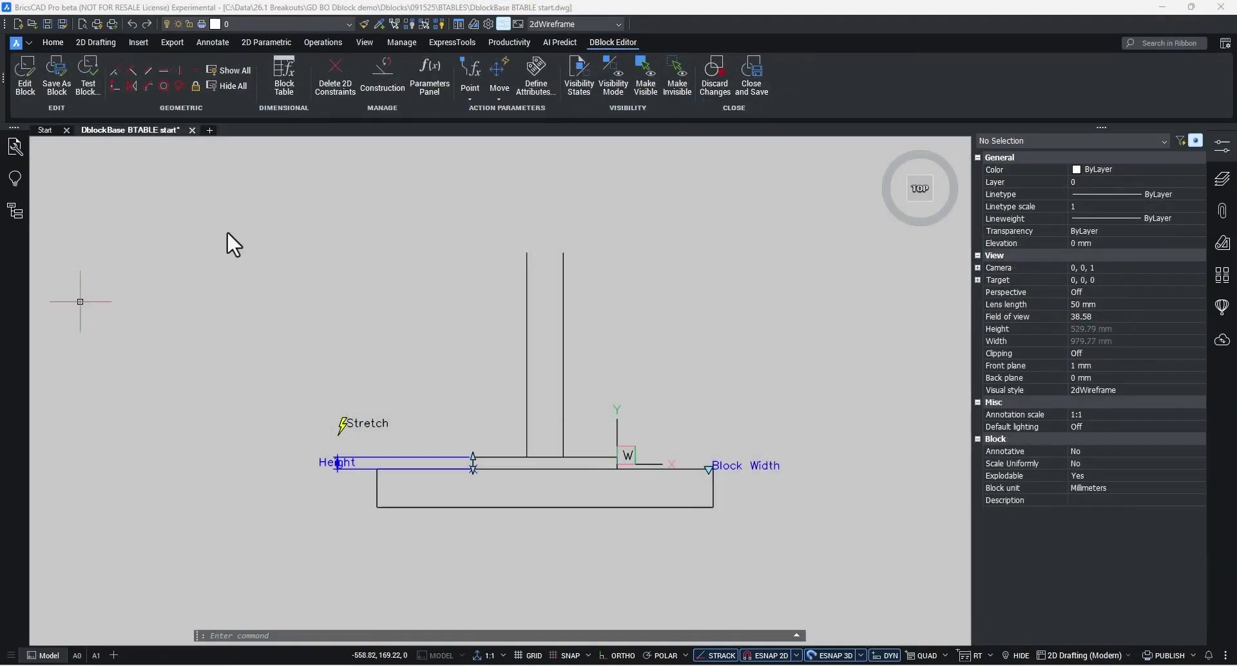
# - Add Block Width and Height as columns of the block properties table
pyautogui.click(281, 75)
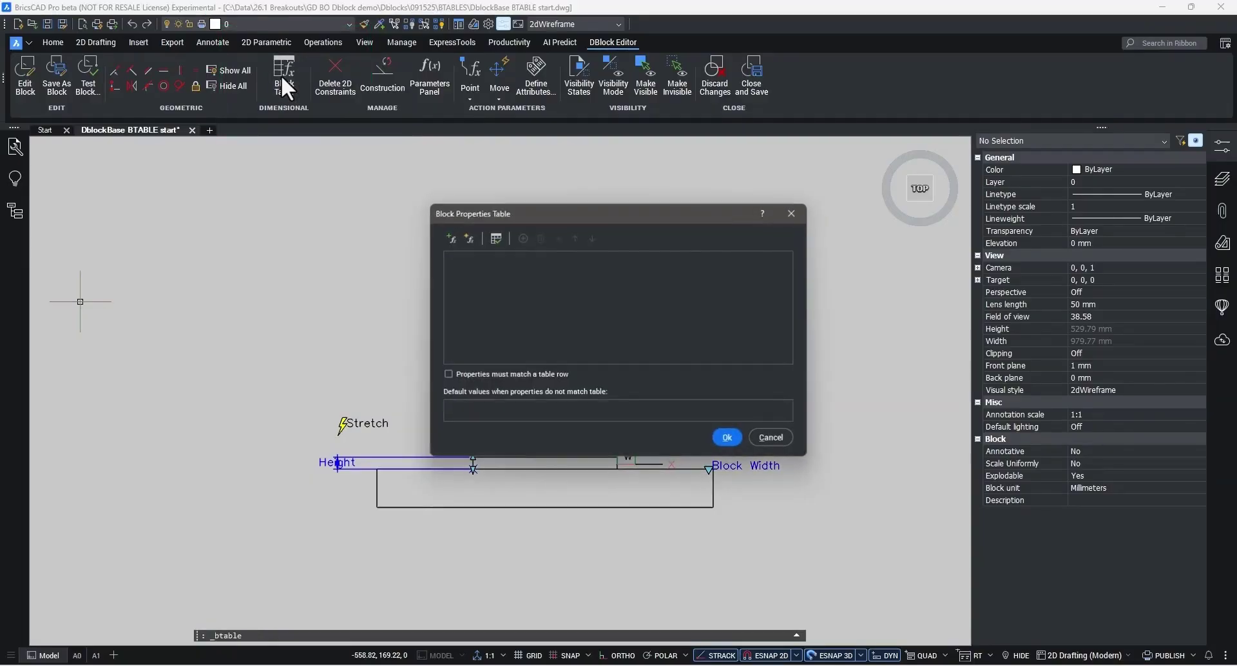
pyautogui.click(452, 238)
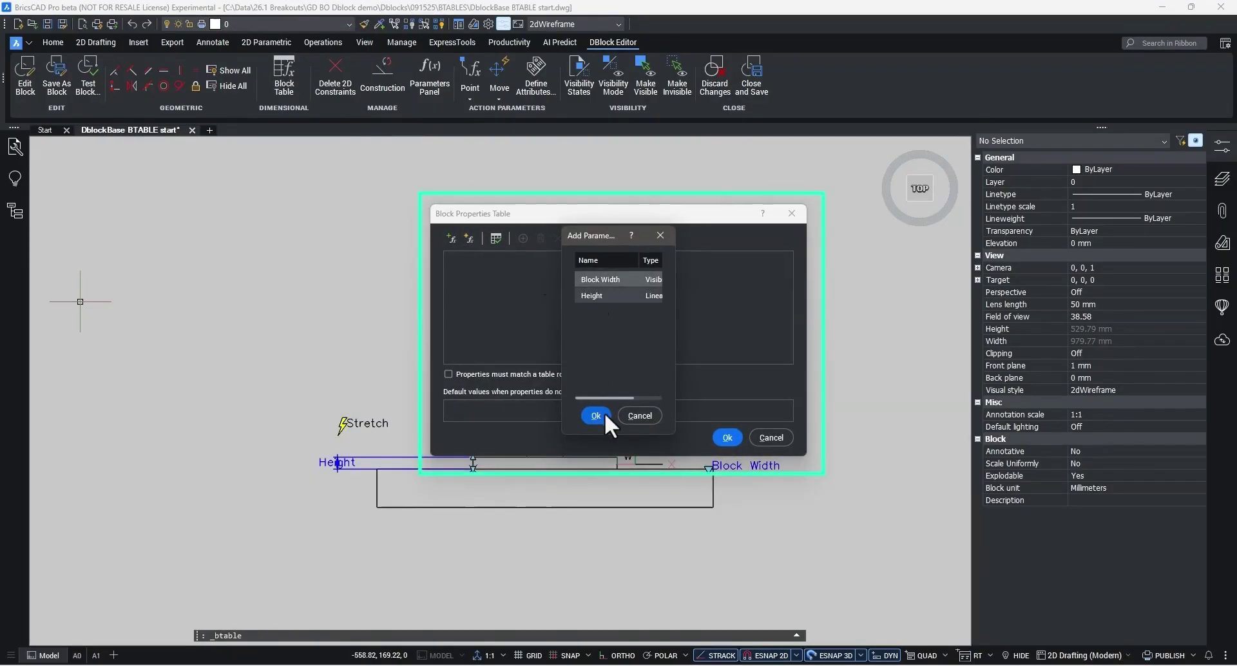
pyautogui.click(596, 416)
pyautogui.click(451, 239)
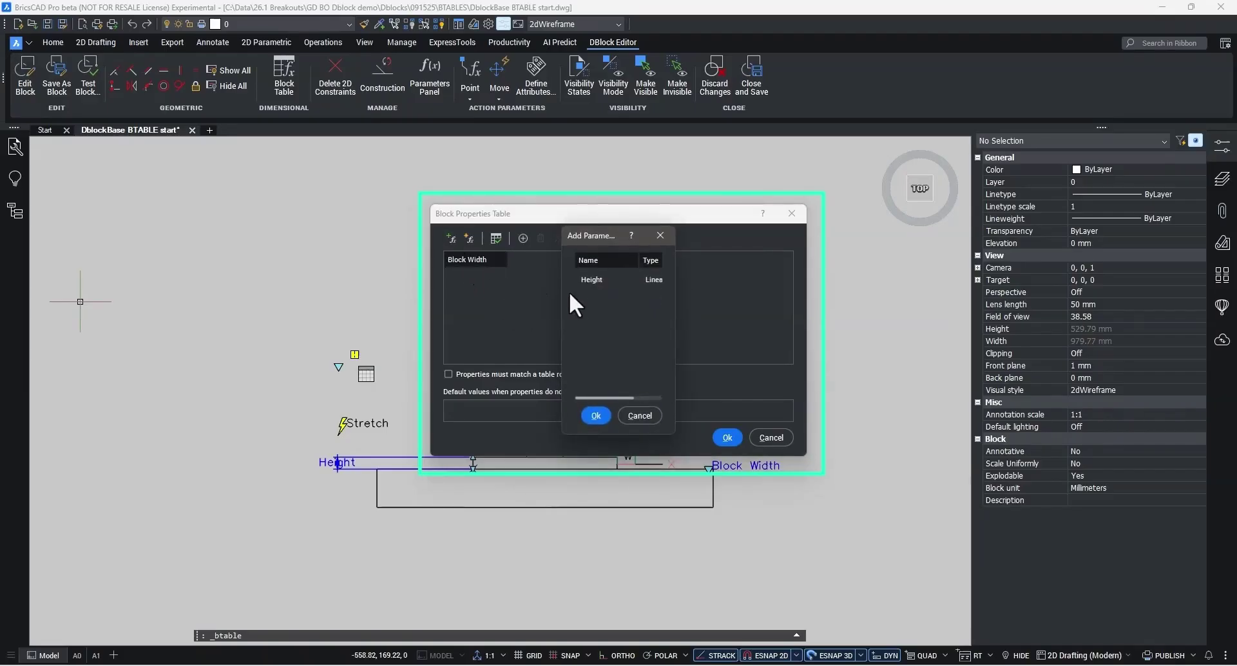
pyautogui.click(588, 280)
pyautogui.click(605, 415)
# - Add four table rows with Block Width values 350, 250, 350 and 250
pyautogui.click(523, 239)
pyautogui.click(502, 279)
pyautogui.click(481, 311)
pyautogui.click(522, 239)
pyautogui.click(508, 295)
pyautogui.click(466, 341)
pyautogui.click(502, 307)
pyautogui.click(477, 339)
pyautogui.click(522, 238)
pyautogui.click(504, 326)
pyautogui.click(456, 374)
# - Enter Height 35 for the first two rows
pyautogui.click(528, 278)
pyautogui.click(524, 279)
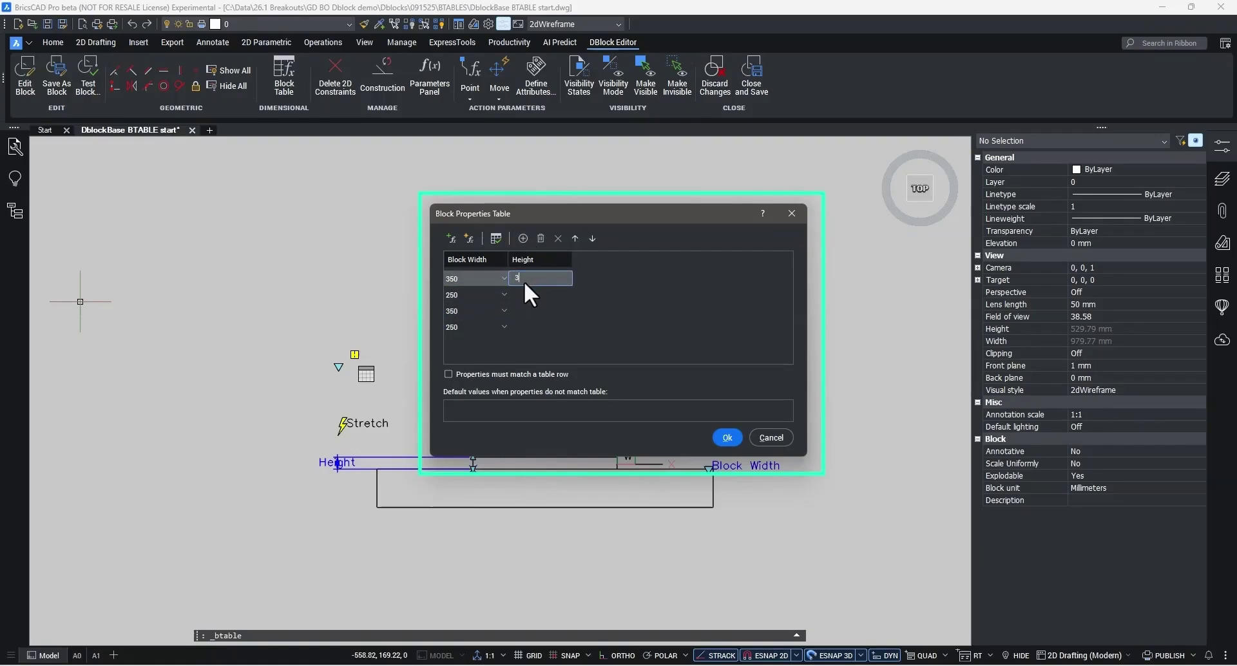
pyautogui.write('35')
pyautogui.click(521, 295)
pyautogui.click(521, 294)
pyautogui.write('35')
pyautogui.click(520, 311)
# - Enter Height 25 for the third and fourth rows and confirm the table
pyautogui.click(520, 311)
pyautogui.write('25')
pyautogui.press('Return')
pyautogui.click(524, 324)
pyautogui.click(524, 325)
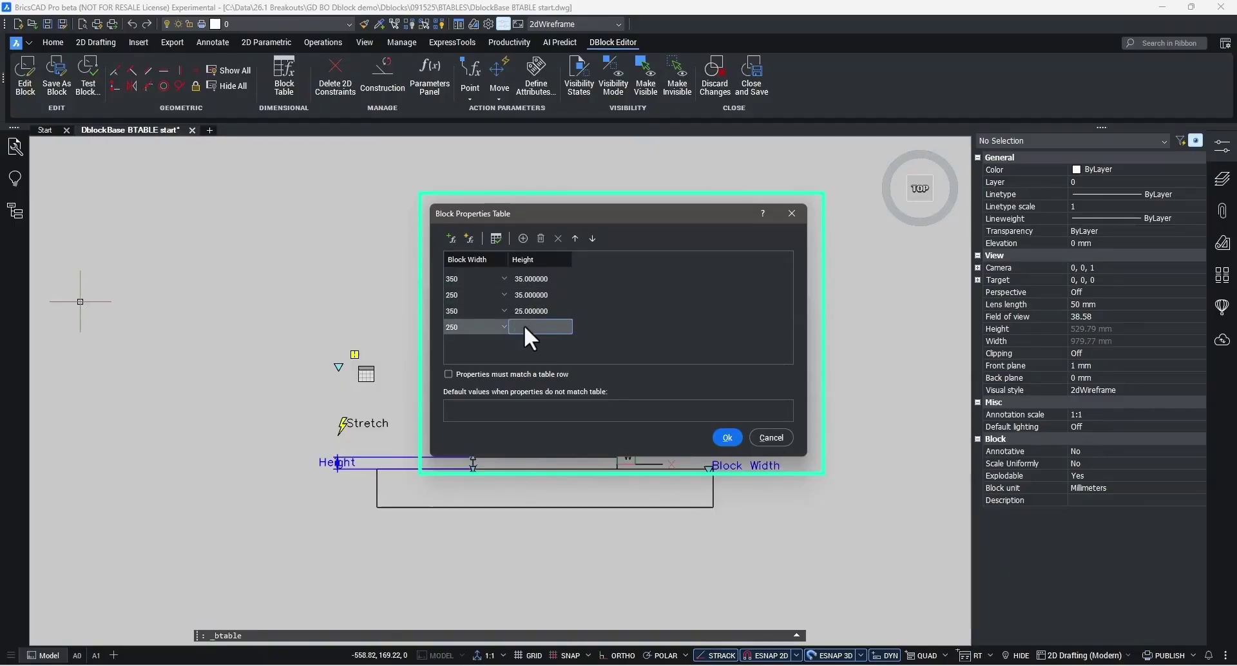
pyautogui.write('25')
pyautogui.press('Return')
pyautogui.click(731, 439)
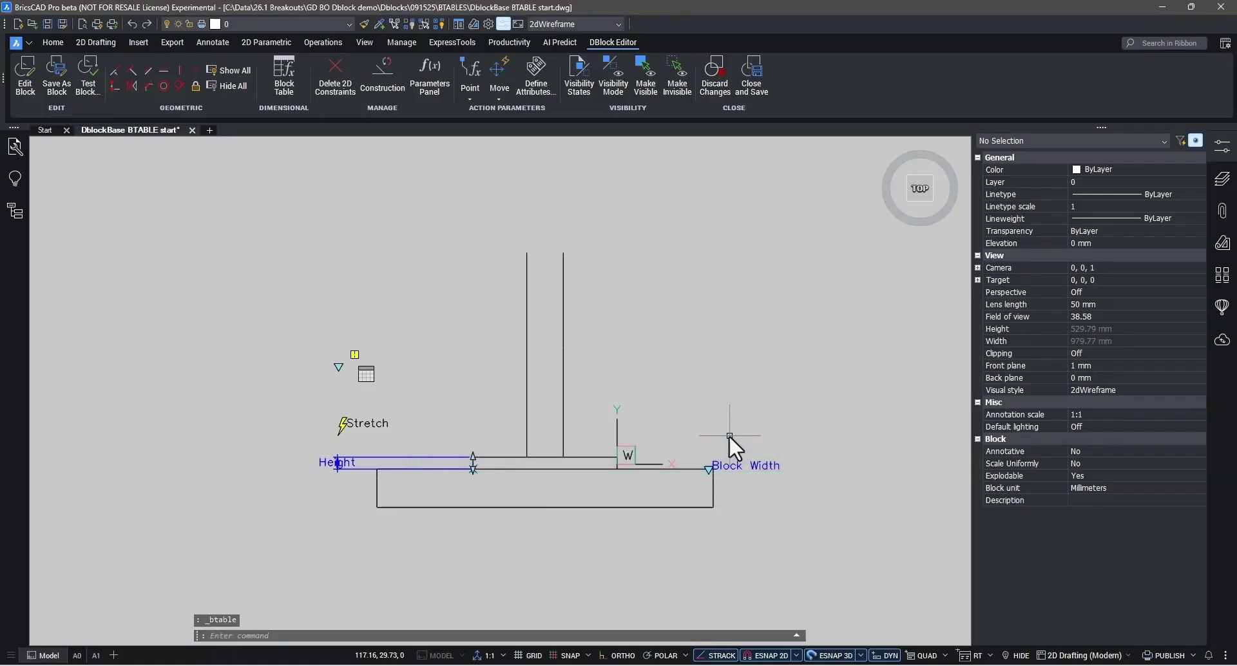
pyautogui.click(88, 74)
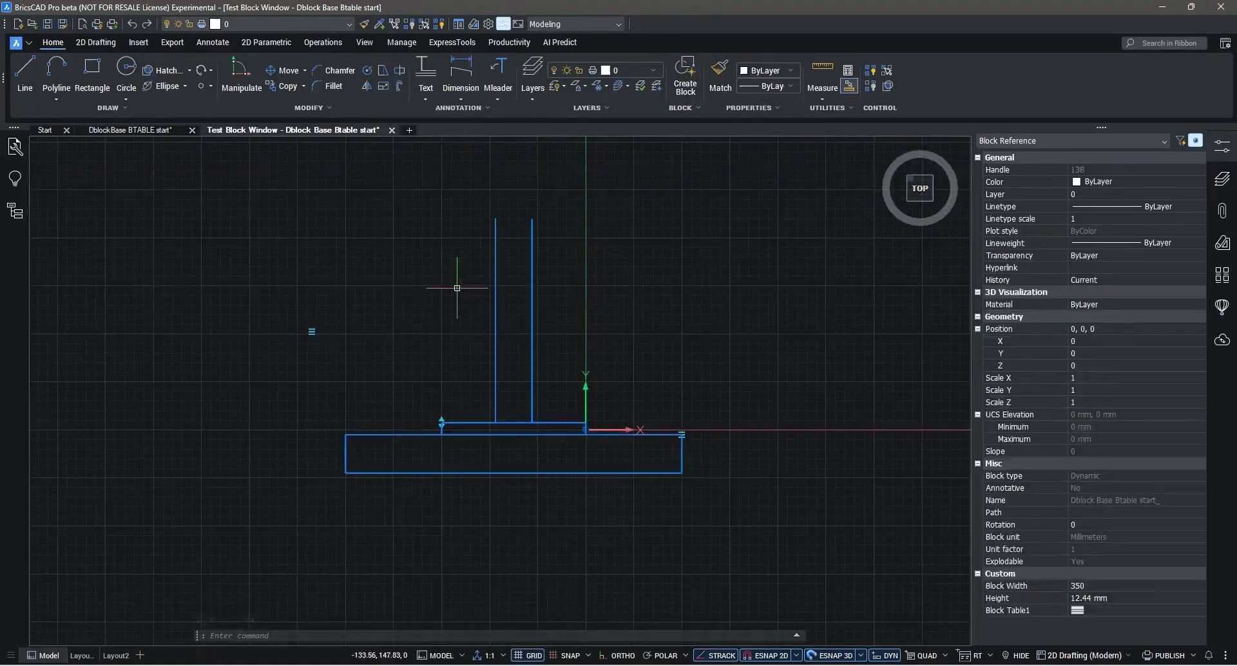
pyautogui.click(312, 332)
pyautogui.moveTo(353, 371)
pyautogui.click(466, 384)
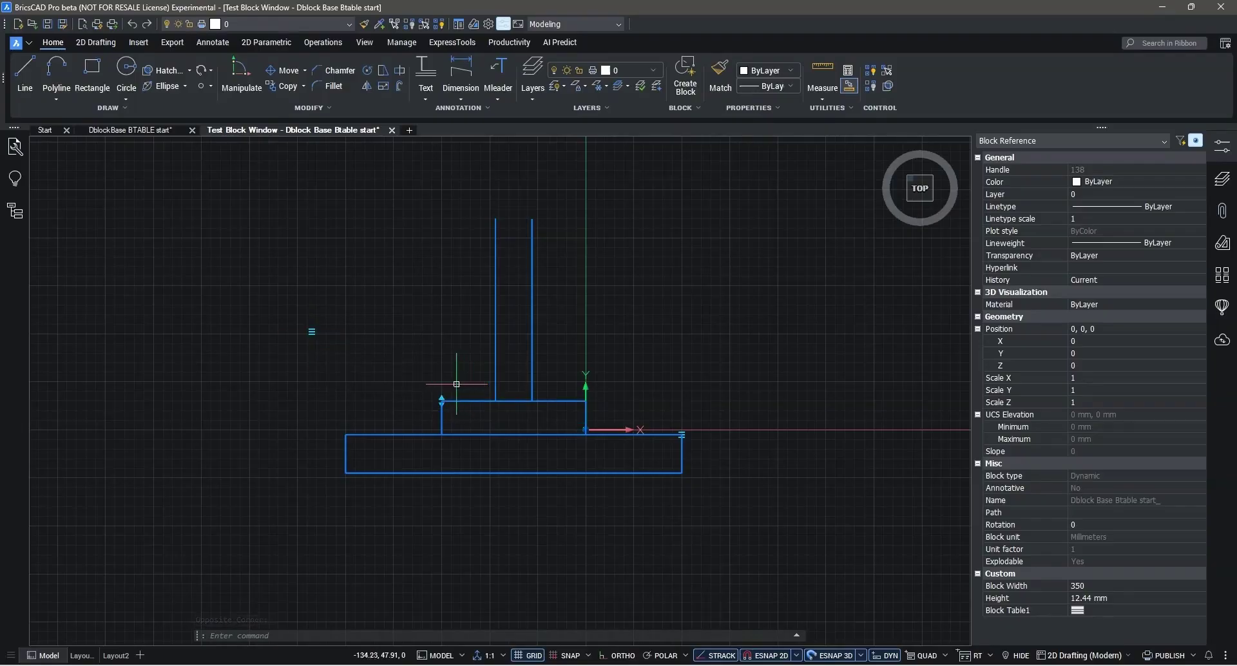
pyautogui.click(312, 332)
pyautogui.moveTo(353, 366)
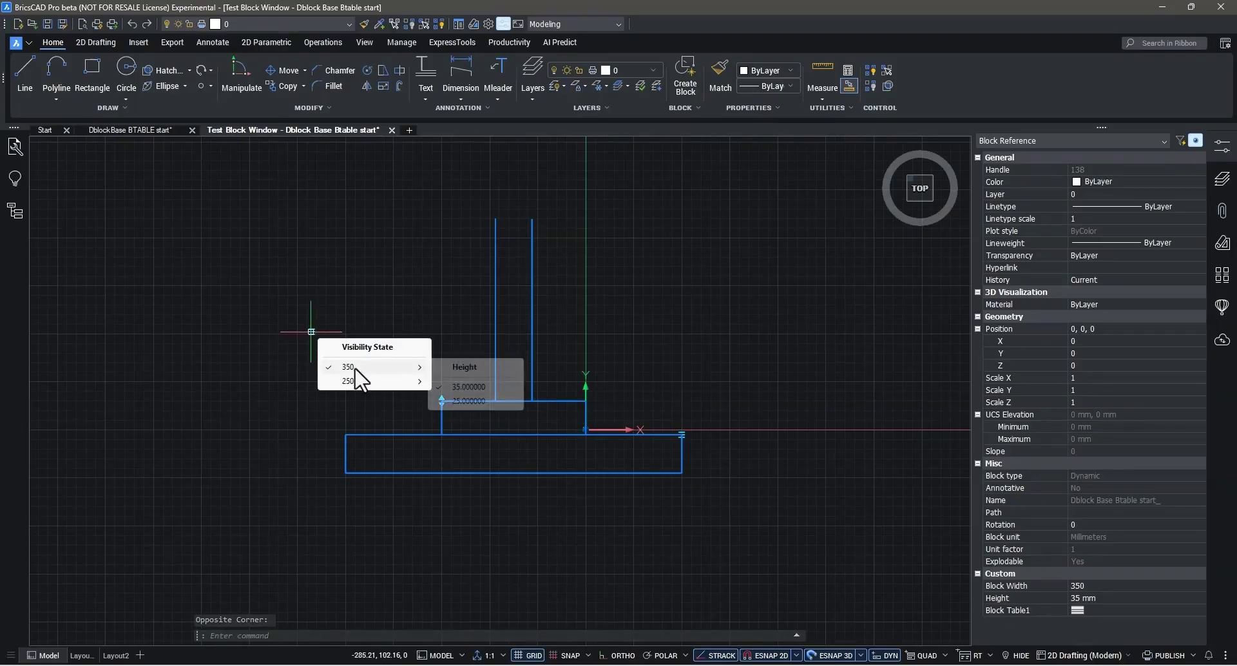
pyautogui.click(461, 400)
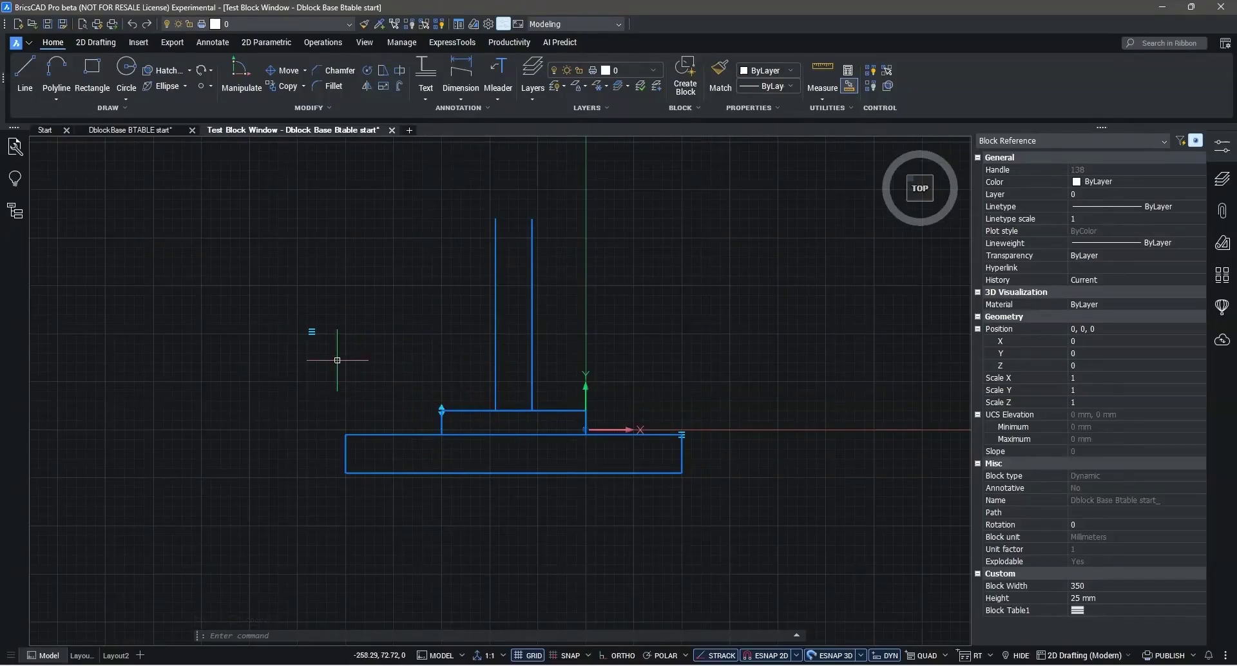
pyautogui.click(312, 334)
pyautogui.moveTo(361, 381)
pyautogui.click(470, 401)
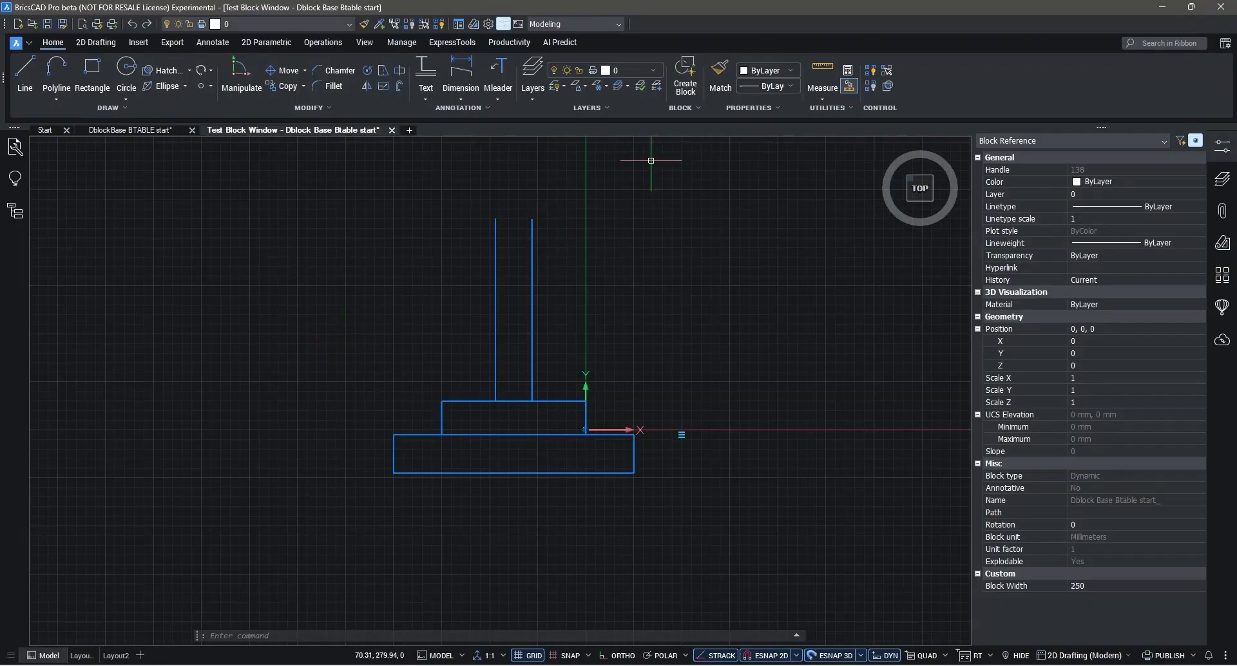
pyautogui.click(391, 130)
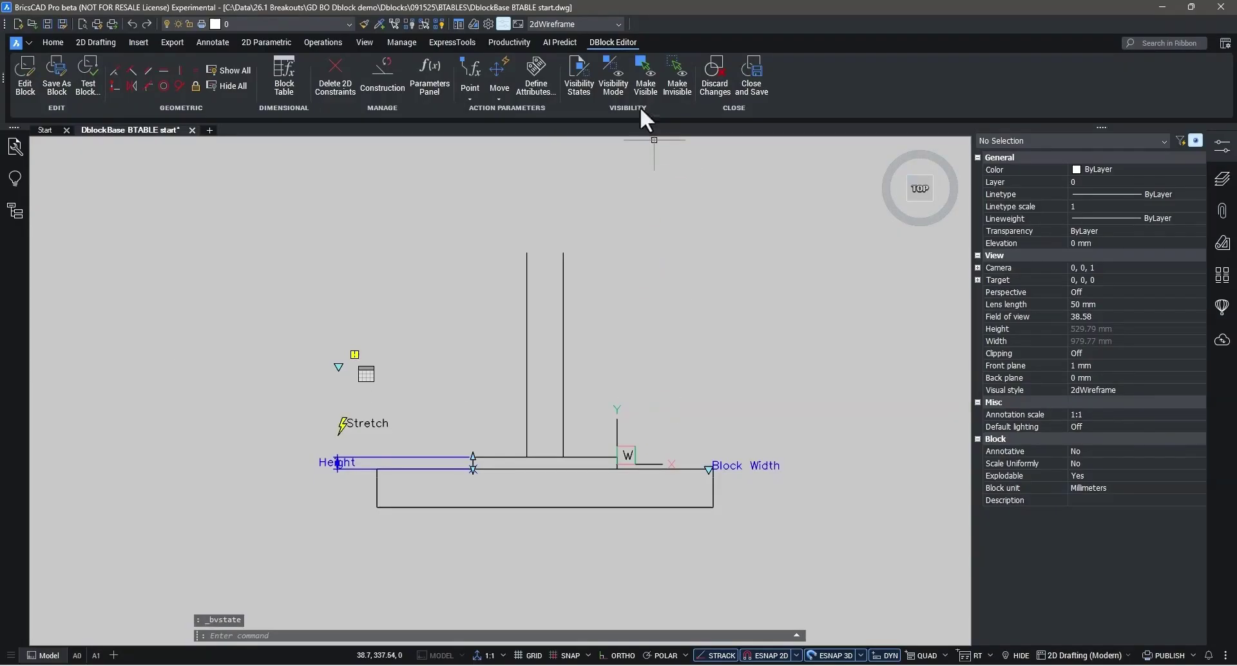
# - Make the two window-selected items near Block Width visible in all visibility states
pyautogui.click(645, 79)
pyautogui.click(401, 320)
pyautogui.click(326, 388)
pyautogui.press('Return')
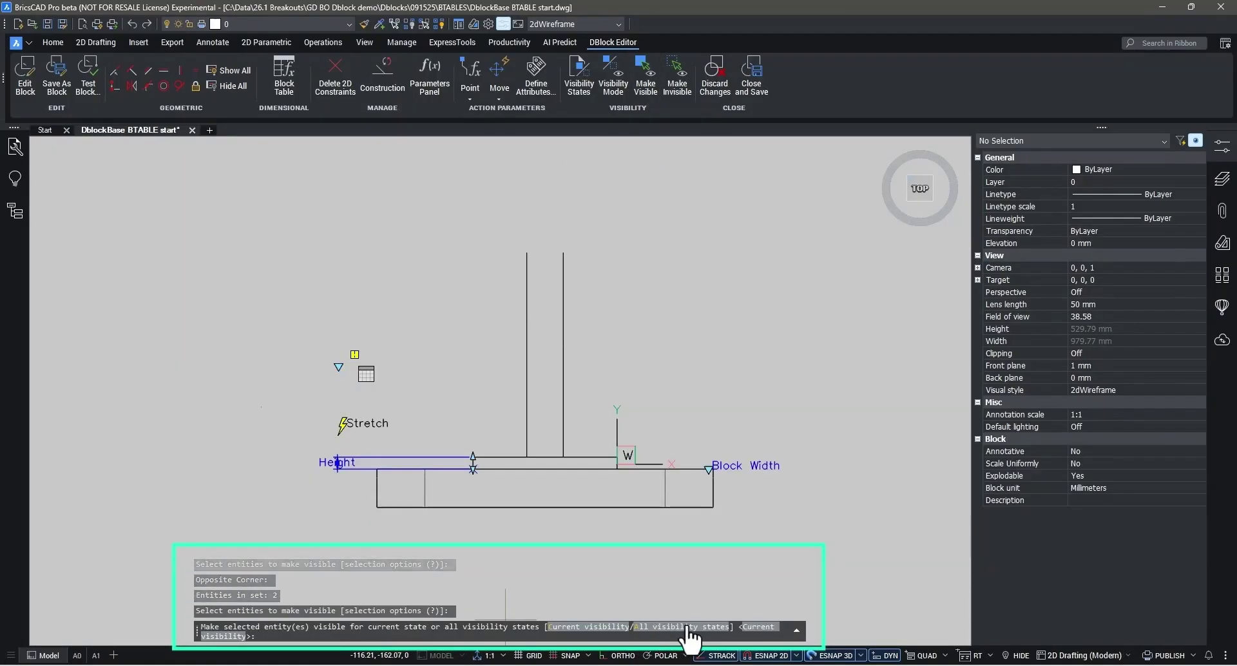
pyautogui.click(643, 636)
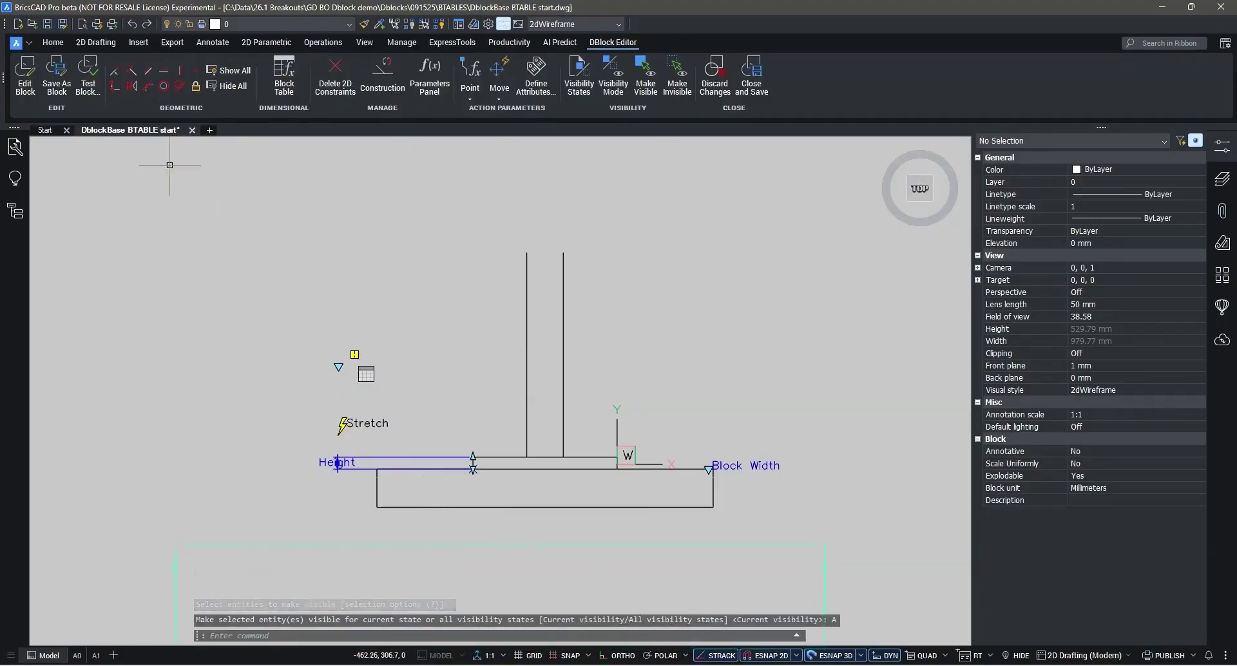
# - Apply the 250 wide, 35 high row from the block's properties table
pyautogui.click(1097, 608)
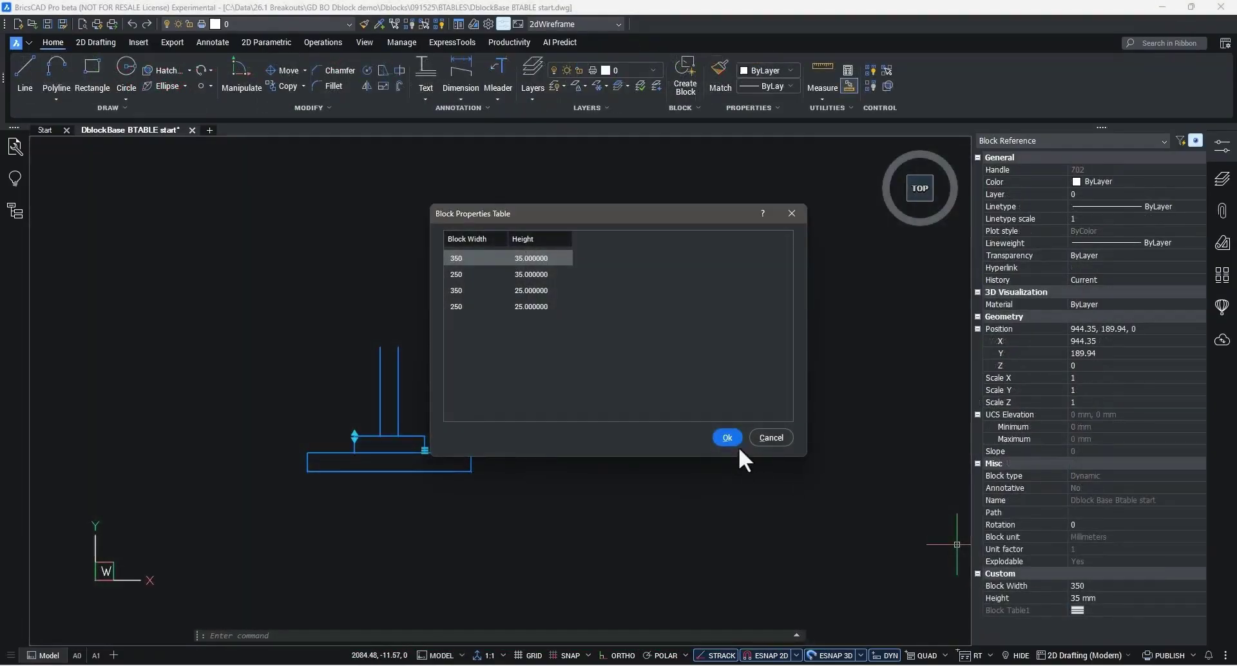
pyautogui.click(450, 268)
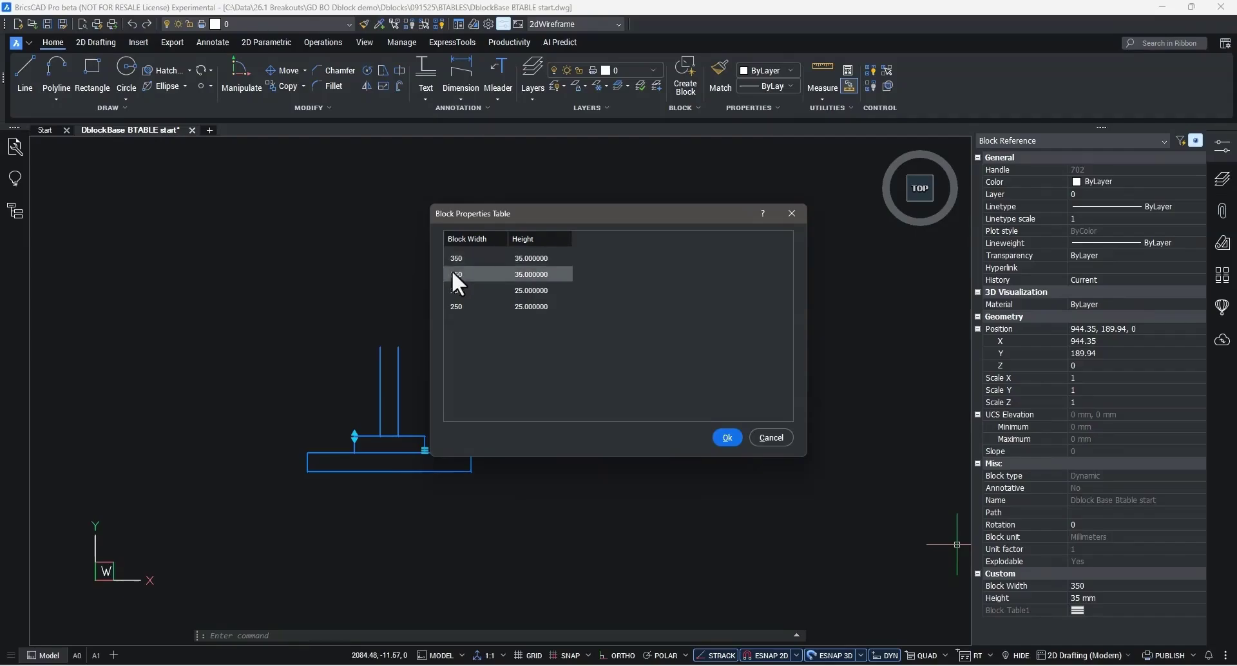
pyautogui.click(727, 438)
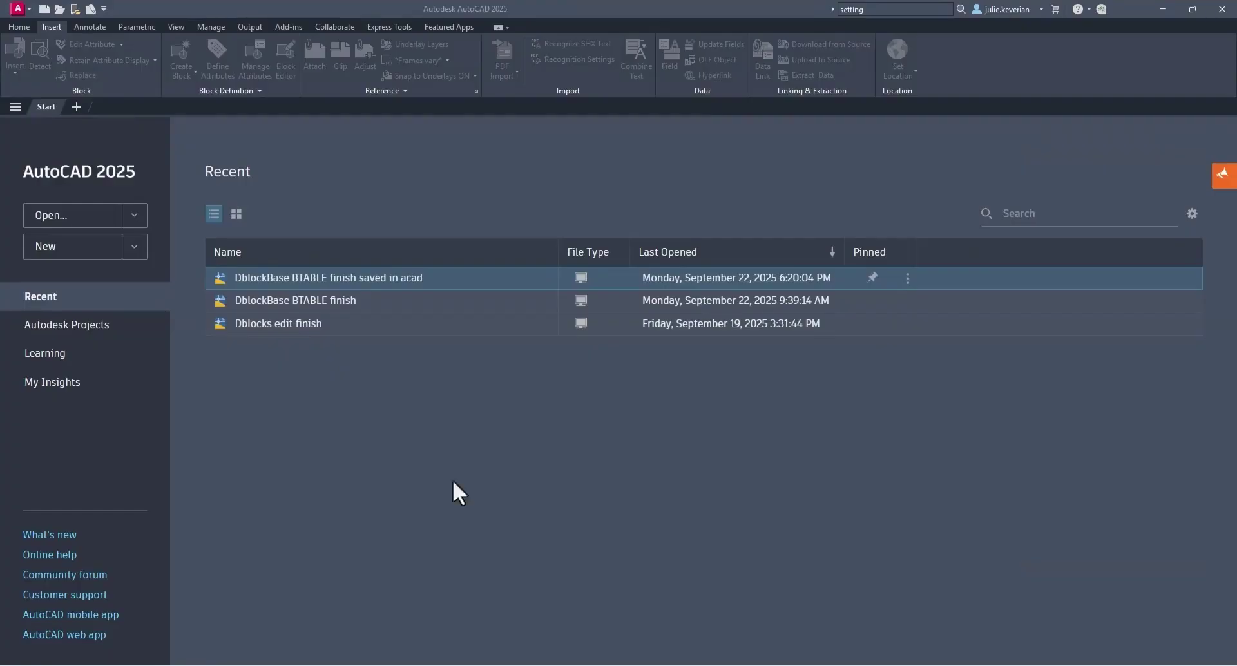
# - Open the recent 'DblockBase BTABLE finish saved in acad' drawing, ignoring unresolved references
pyautogui.click(261, 284)
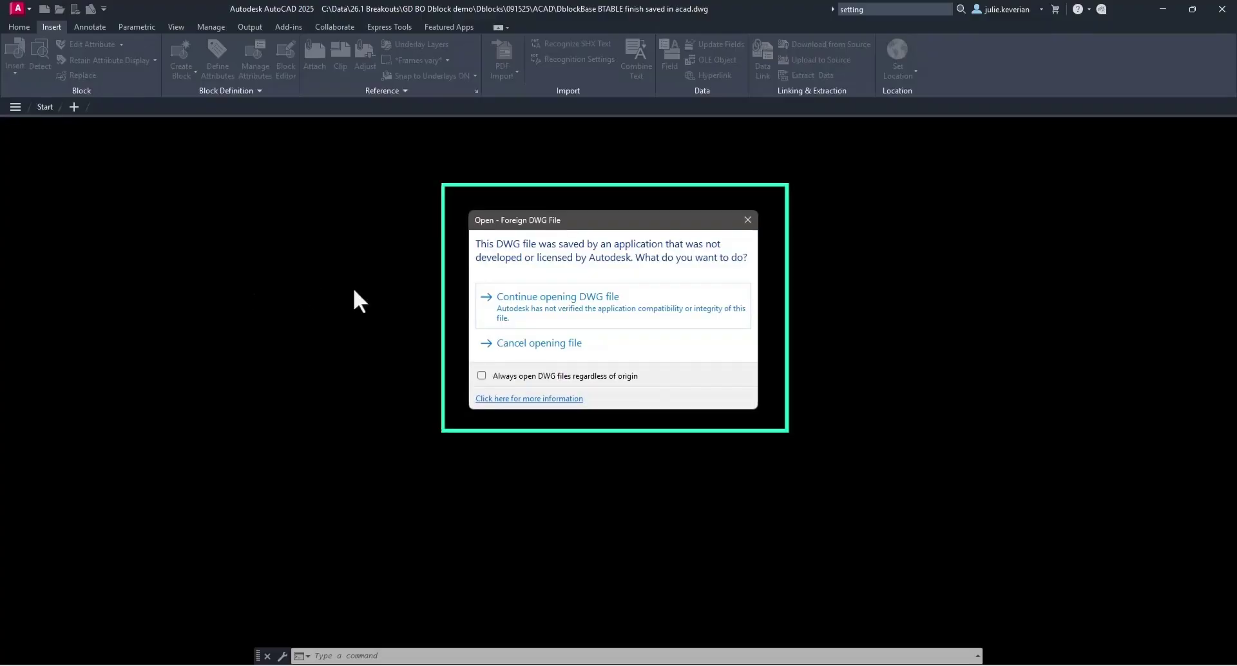
pyautogui.click(537, 314)
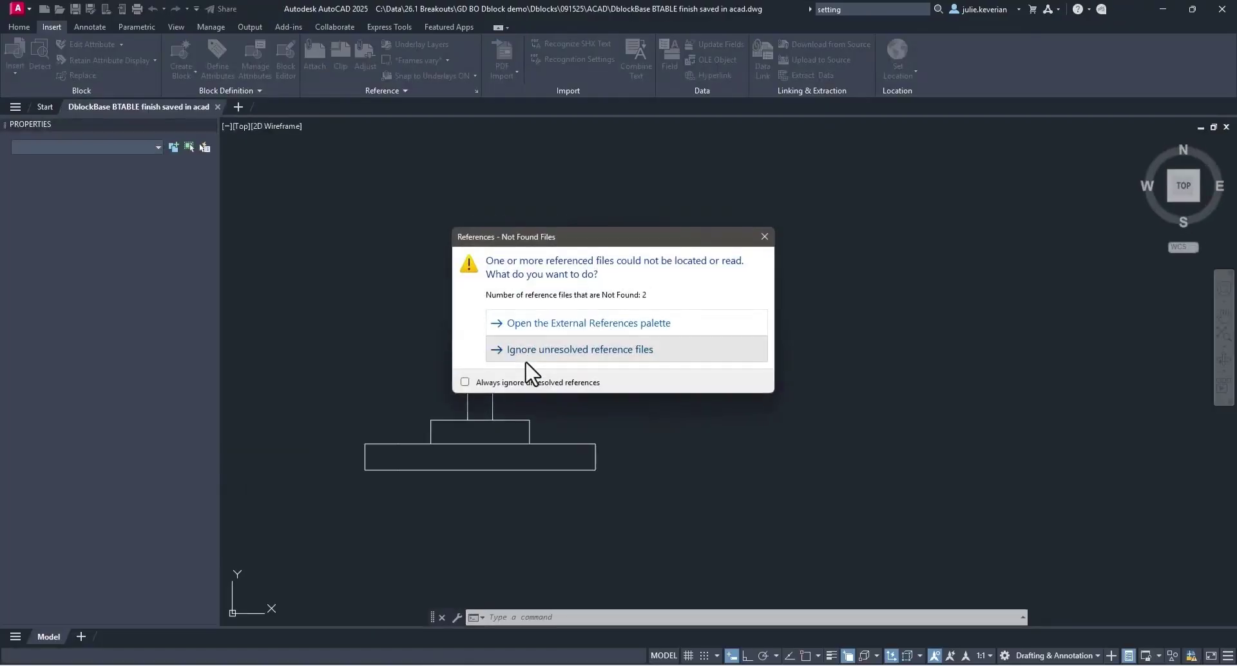
pyautogui.click(526, 353)
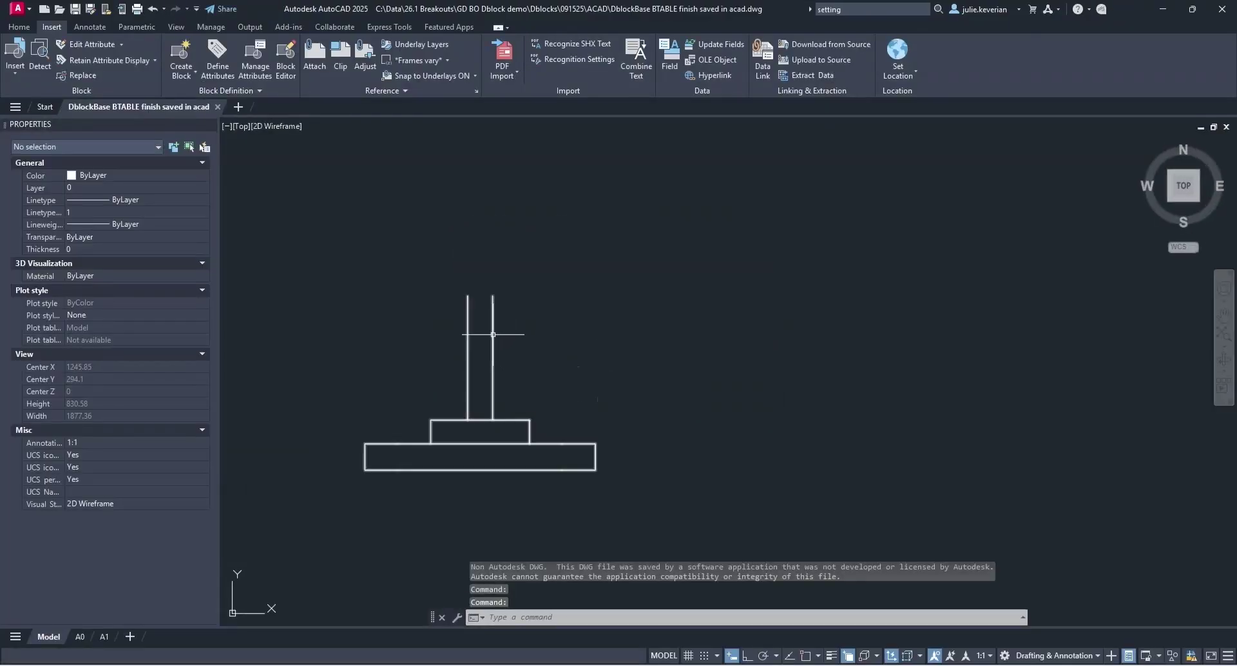
# - Set the block height to 35 via the lookup grip, then stretch it to 28.55
pyautogui.click(491, 333)
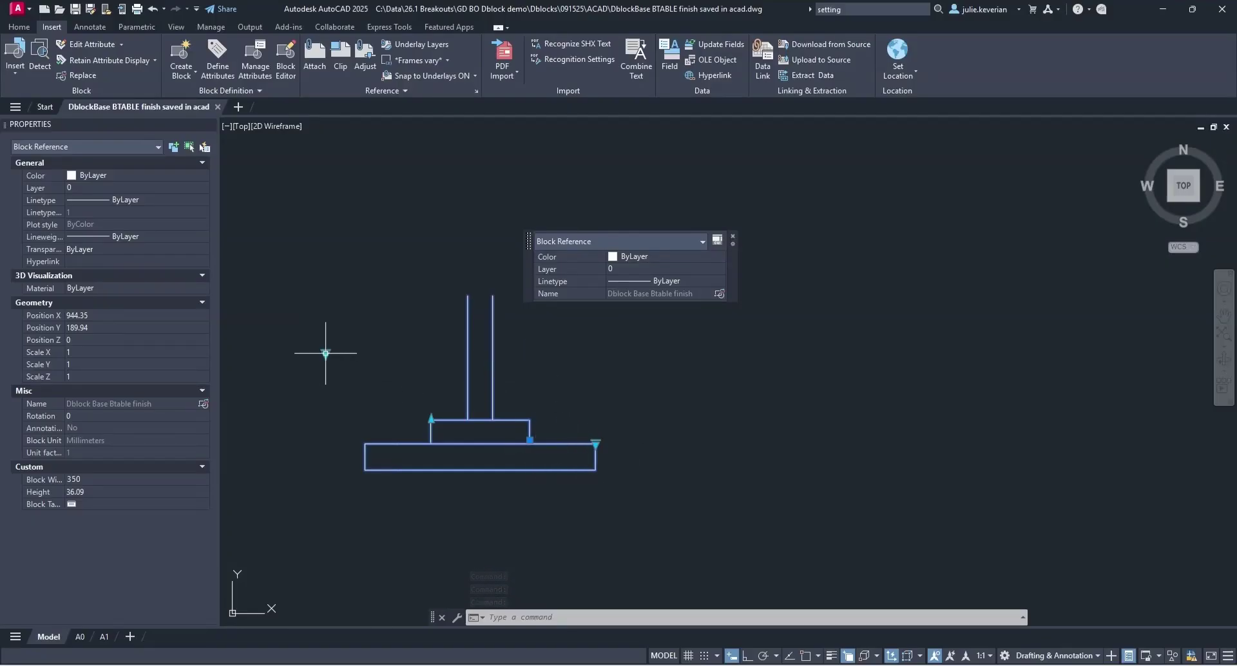
pyautogui.click(325, 353)
pyautogui.moveTo(386, 381)
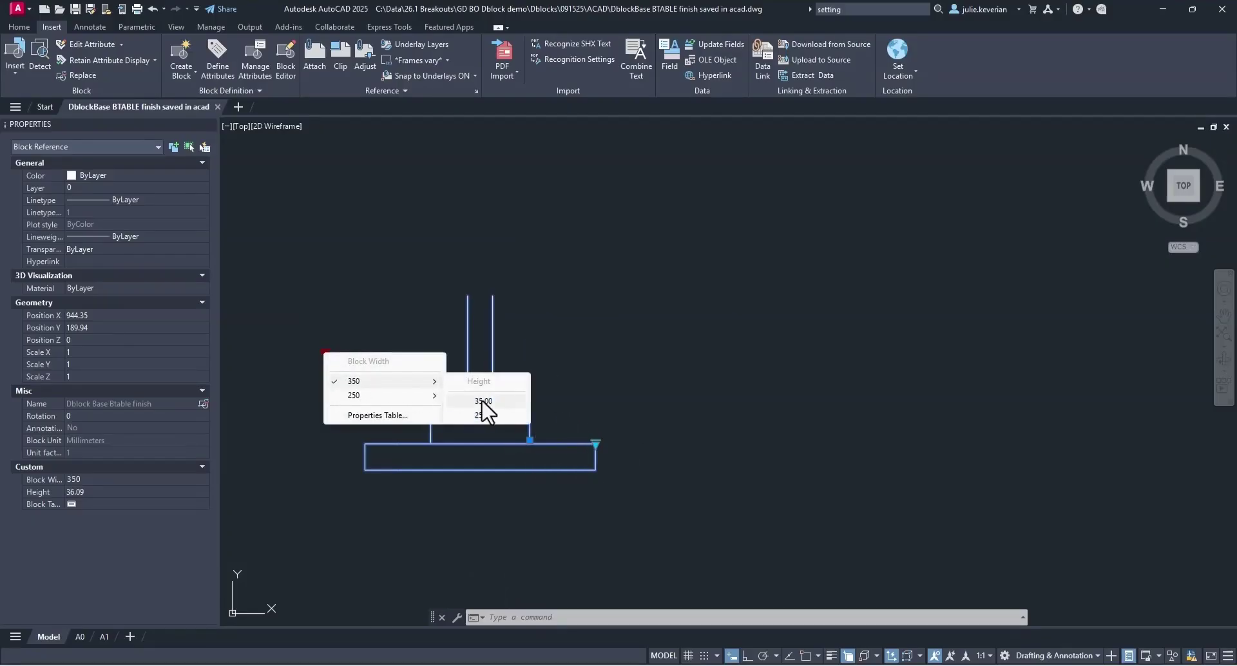
pyautogui.click(483, 402)
pyautogui.click(431, 420)
pyautogui.click(431, 425)
# - Switch the block width to 250 and back to 350, then view its Block Table
pyautogui.click(595, 444)
pyautogui.click(636, 467)
pyautogui.click(596, 444)
pyautogui.click(628, 454)
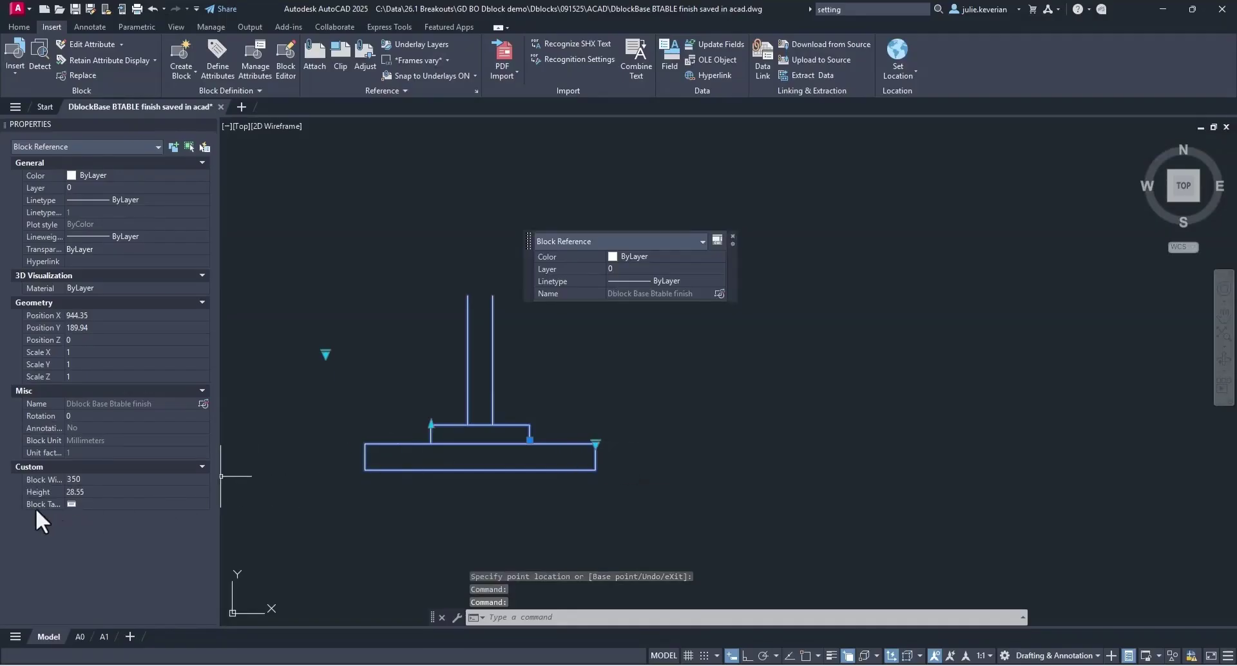
pyautogui.click(71, 504)
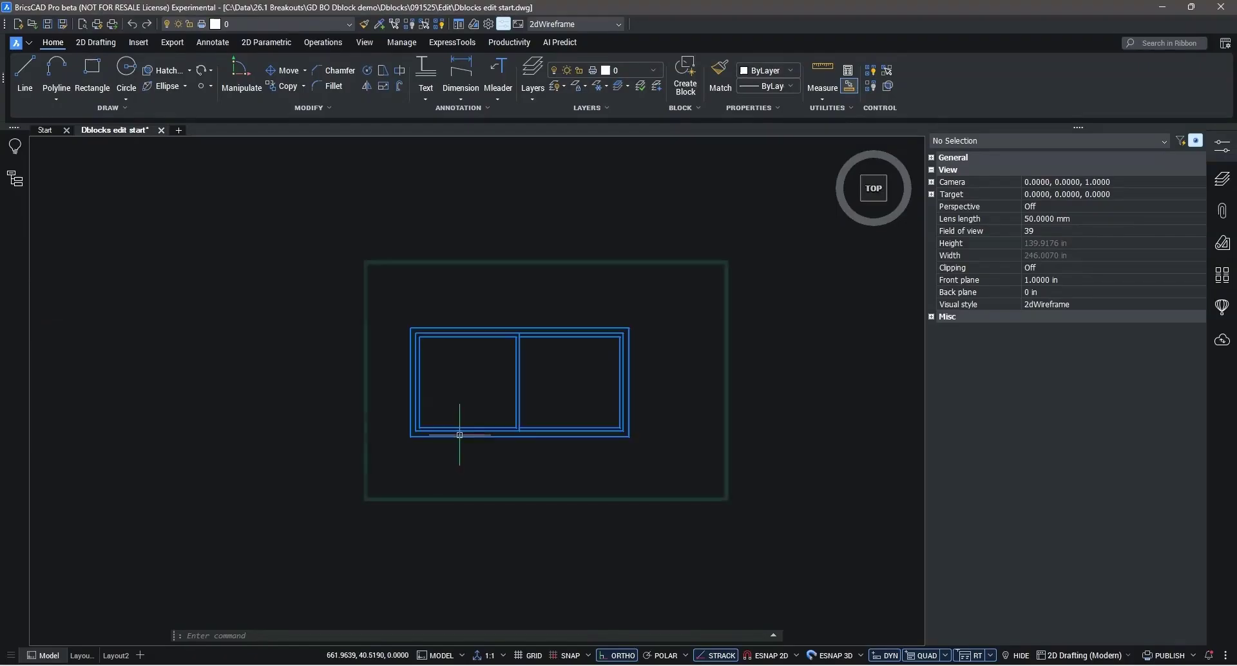
# - Stretch the window block's grips to 54 in wide and 42 in tall
pyautogui.moveTo(463, 431)
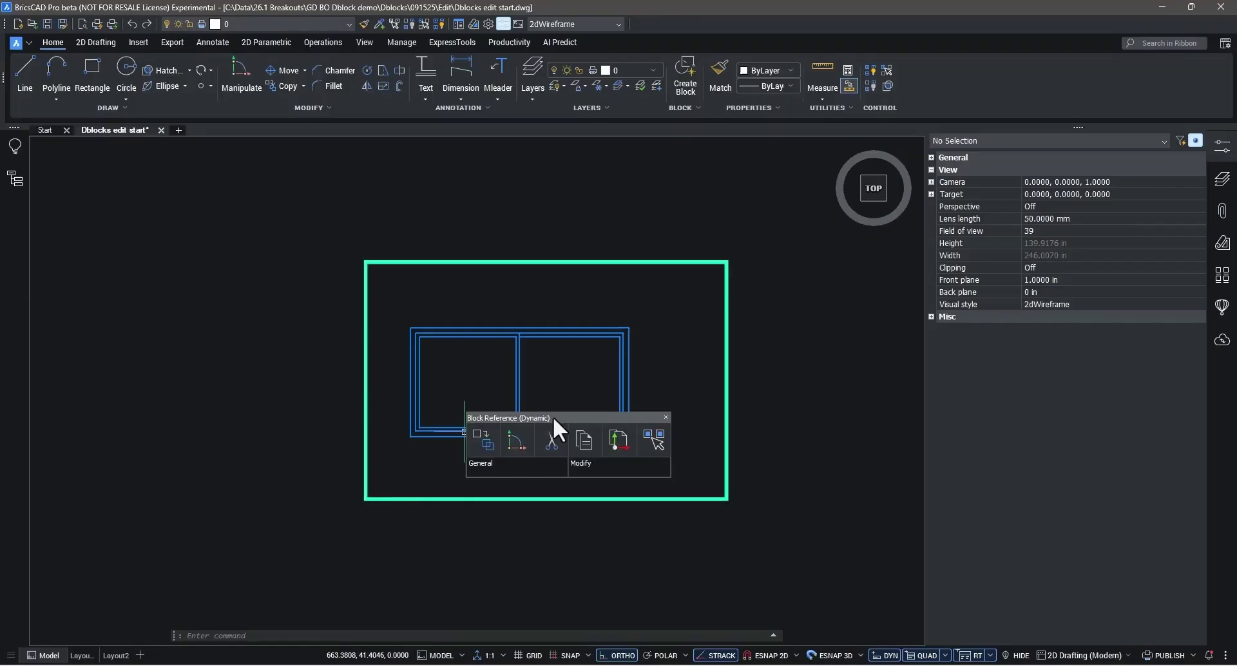
pyautogui.click(558, 423)
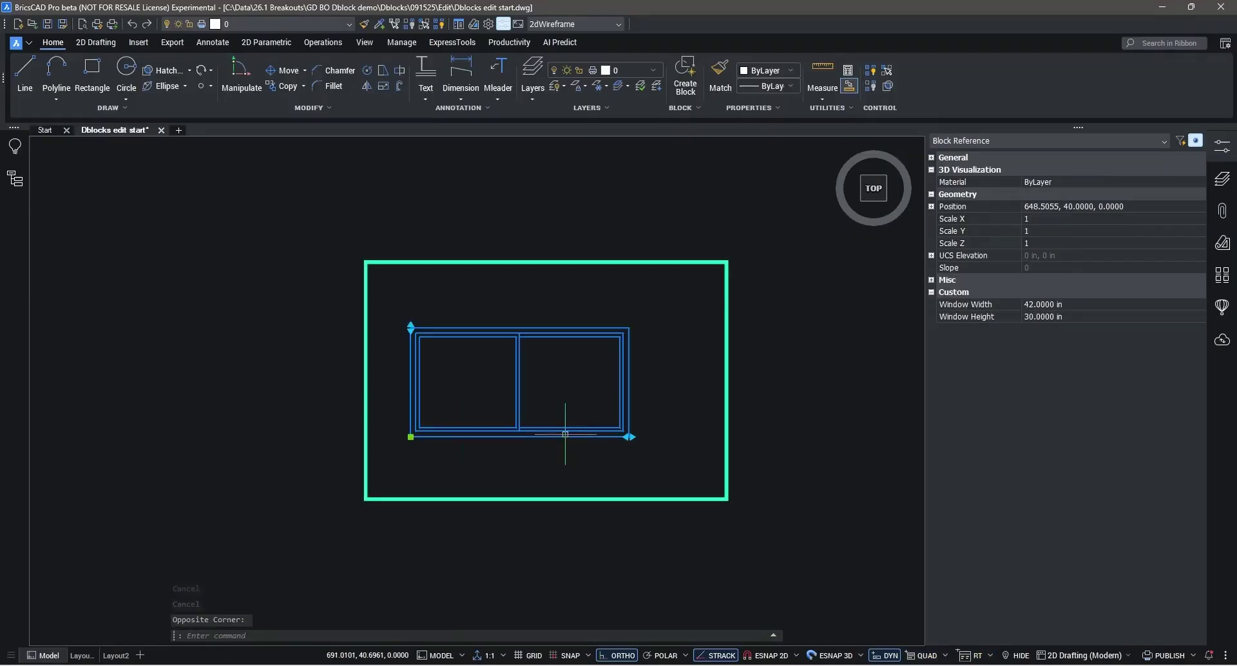
pyautogui.click(629, 437)
pyautogui.click(662, 439)
pyautogui.click(411, 328)
pyautogui.click(408, 286)
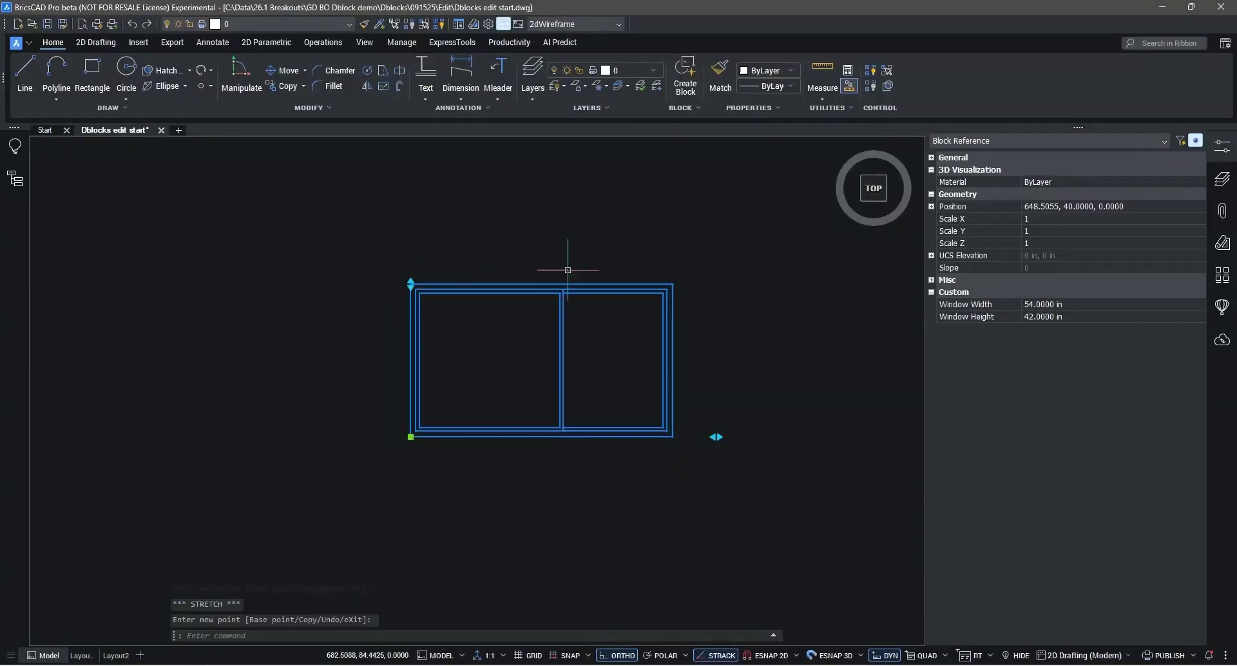
# - Set Window Height 36 and Window Width 42 in Properties, then deselect the block
pyautogui.click(1126, 316)
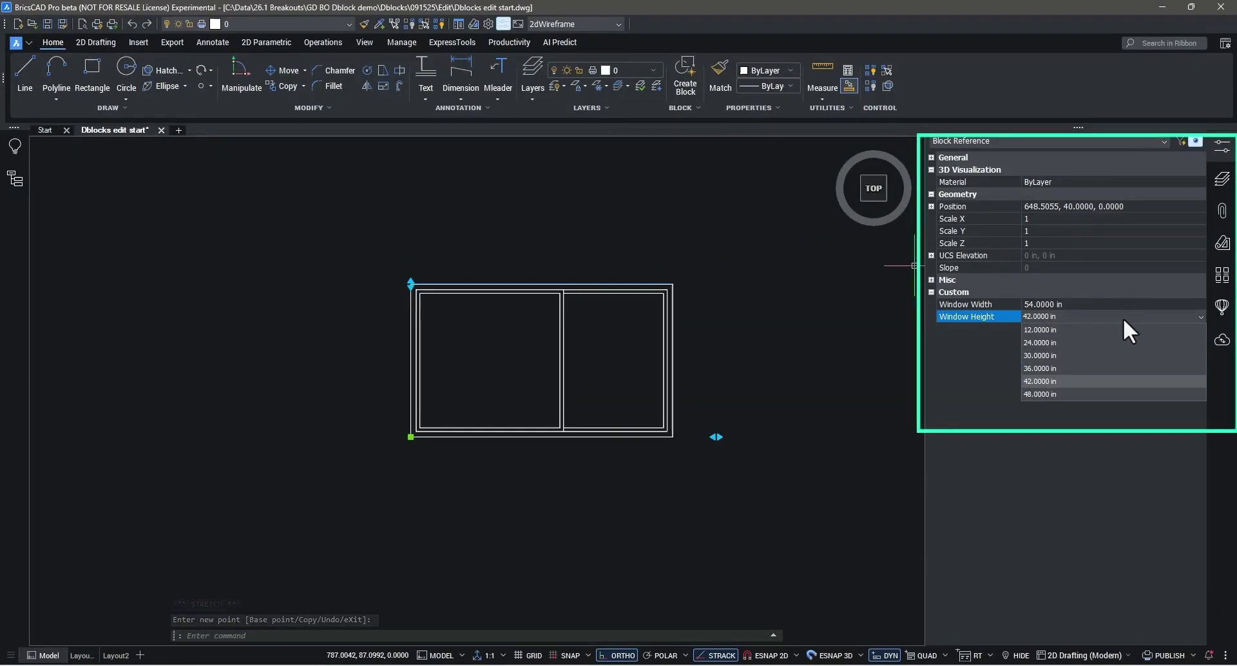
pyautogui.click(1035, 368)
pyautogui.click(1071, 304)
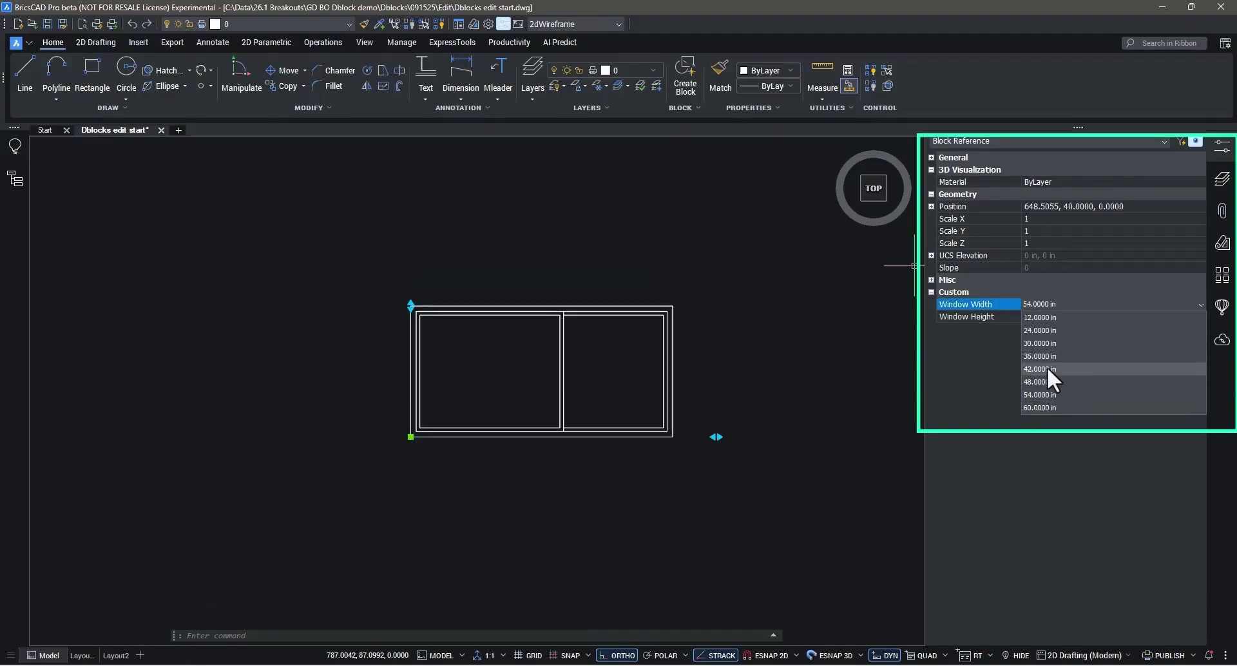
pyautogui.click(1047, 368)
pyautogui.click(1077, 314)
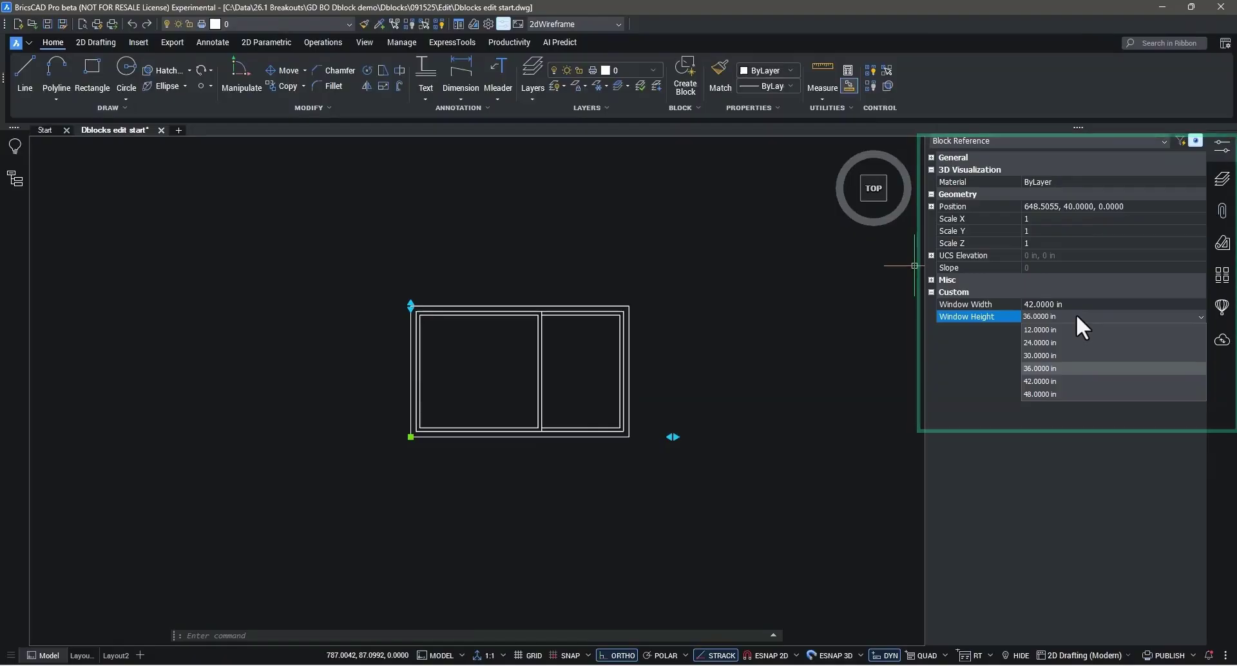
pyautogui.click(1077, 315)
pyautogui.press('Escape')
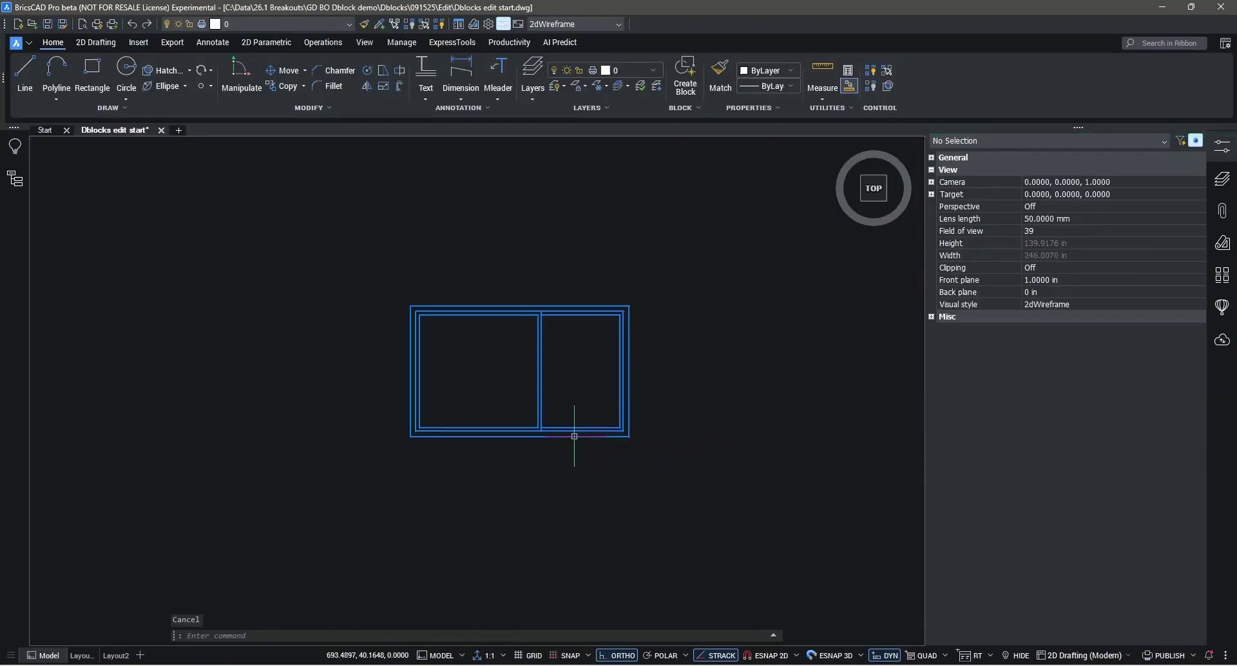
# - Open the Aluminum Window block in the block editor and append 54.0000;60.0000 to the Window Height distance list
pyautogui.doubleClick(575, 429)
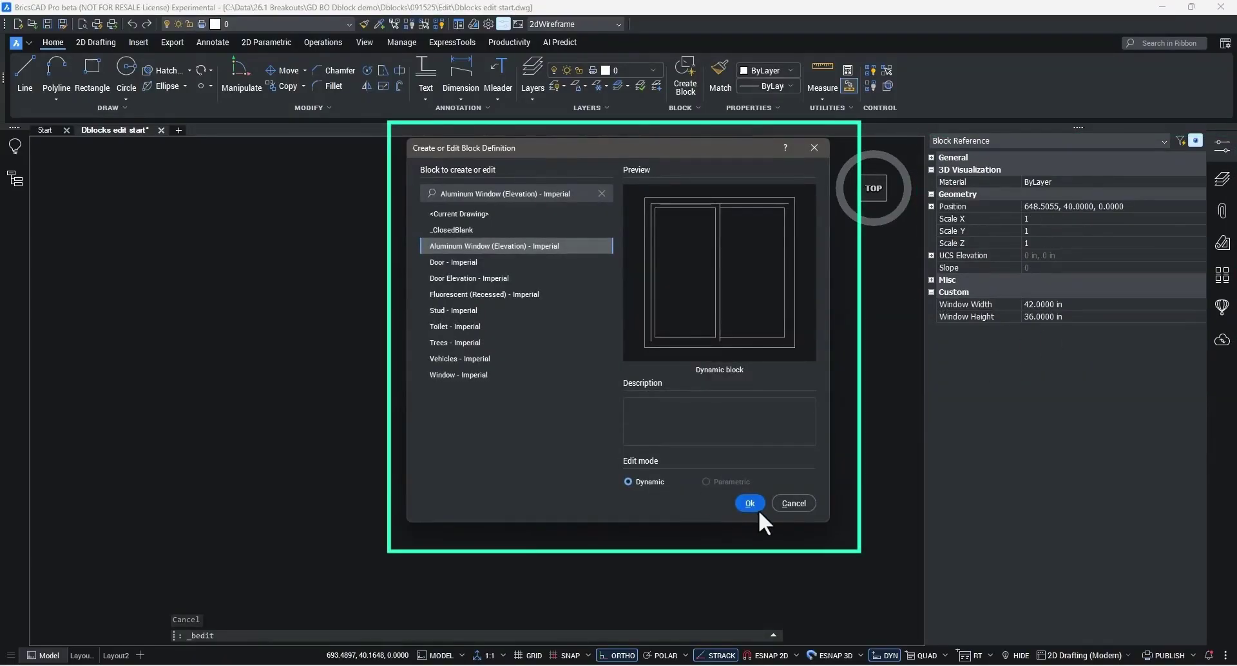
pyautogui.click(750, 503)
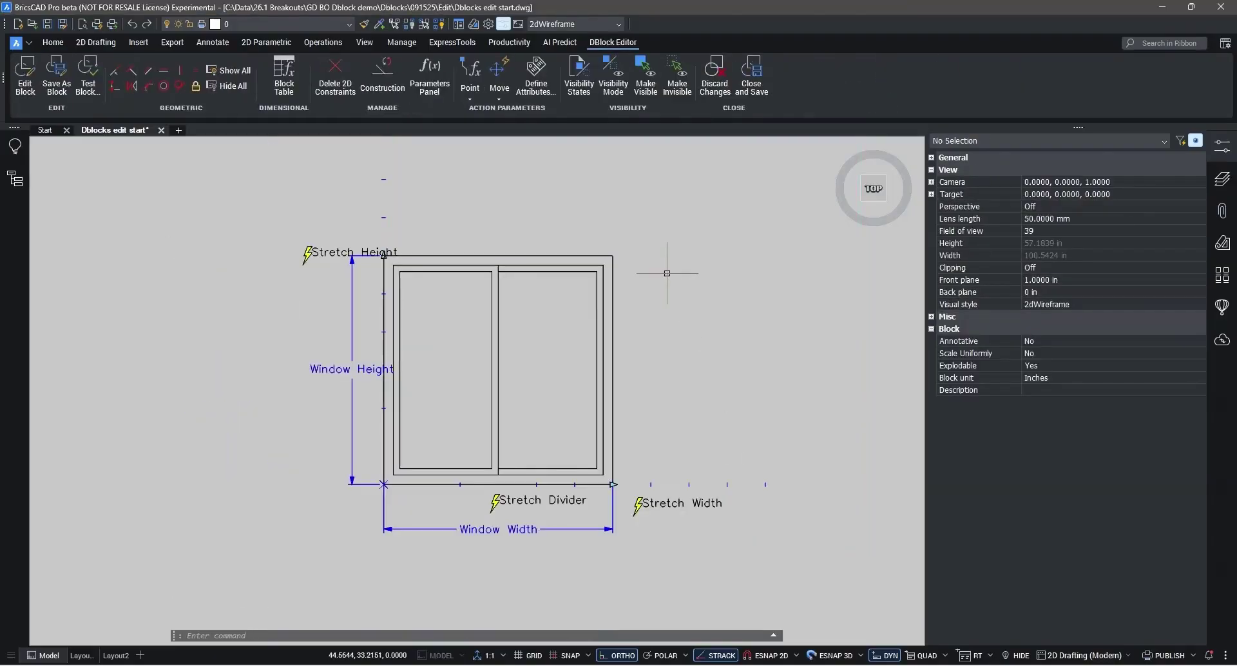
pyautogui.click(332, 369)
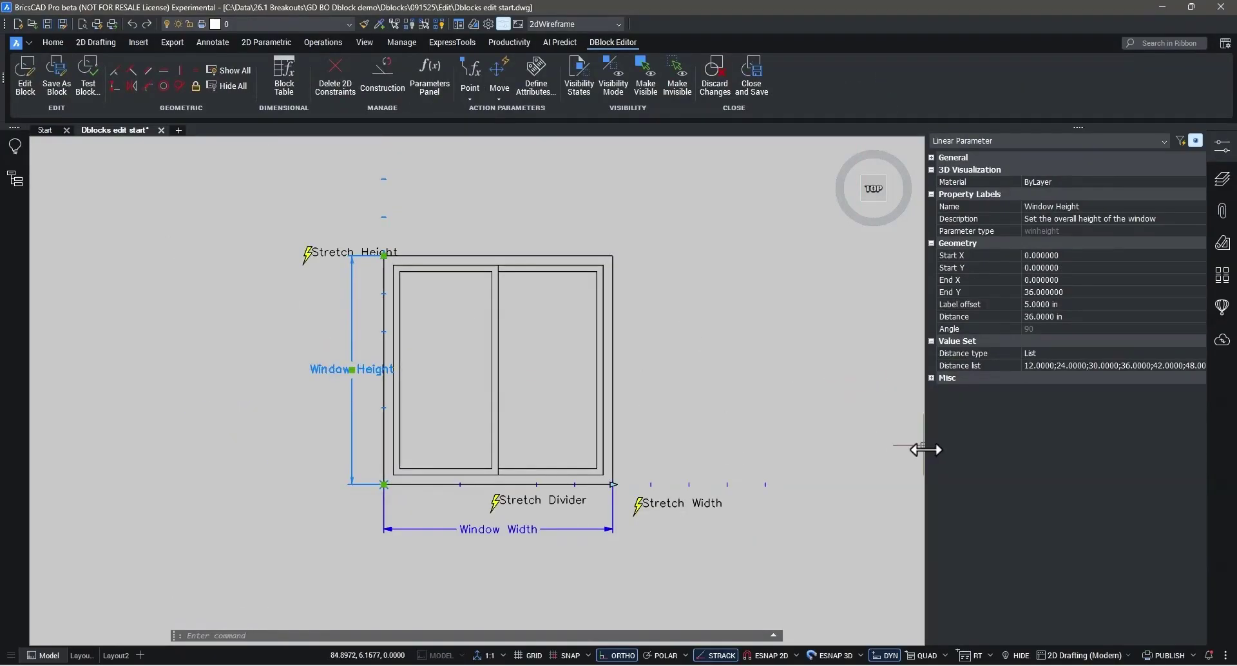
pyautogui.moveTo(924, 451); pyautogui.dragTo(870, 451)
pyautogui.click(1166, 366)
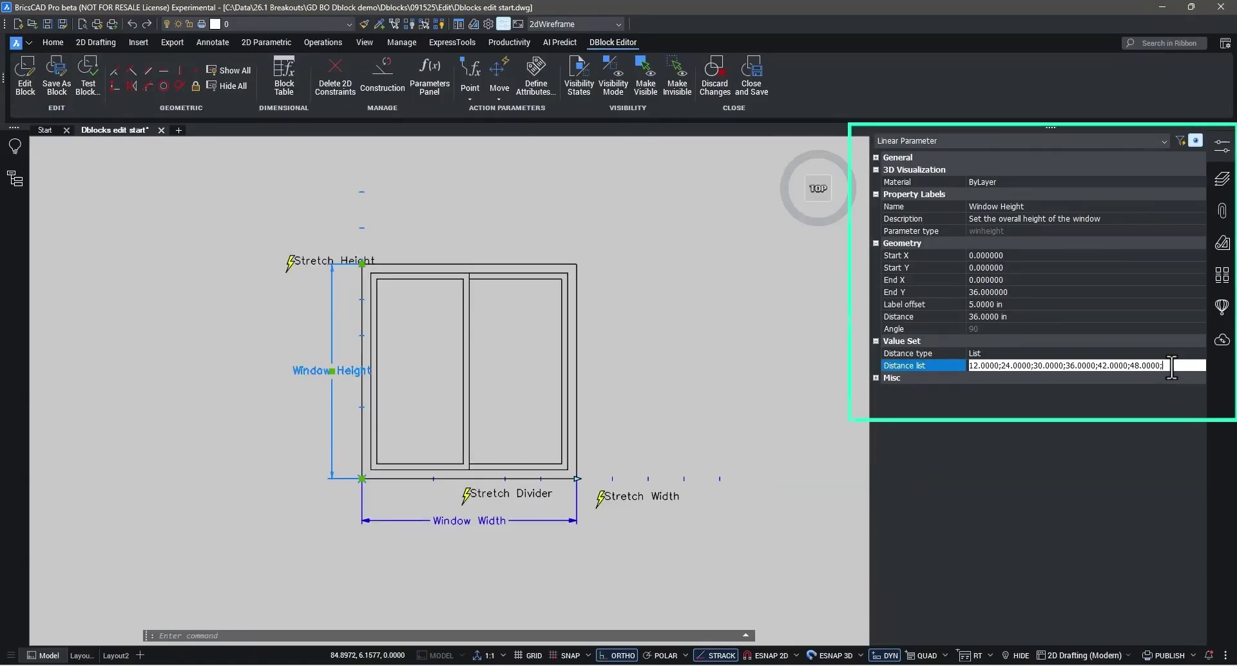
pyautogui.write('54.0000;60.0000')
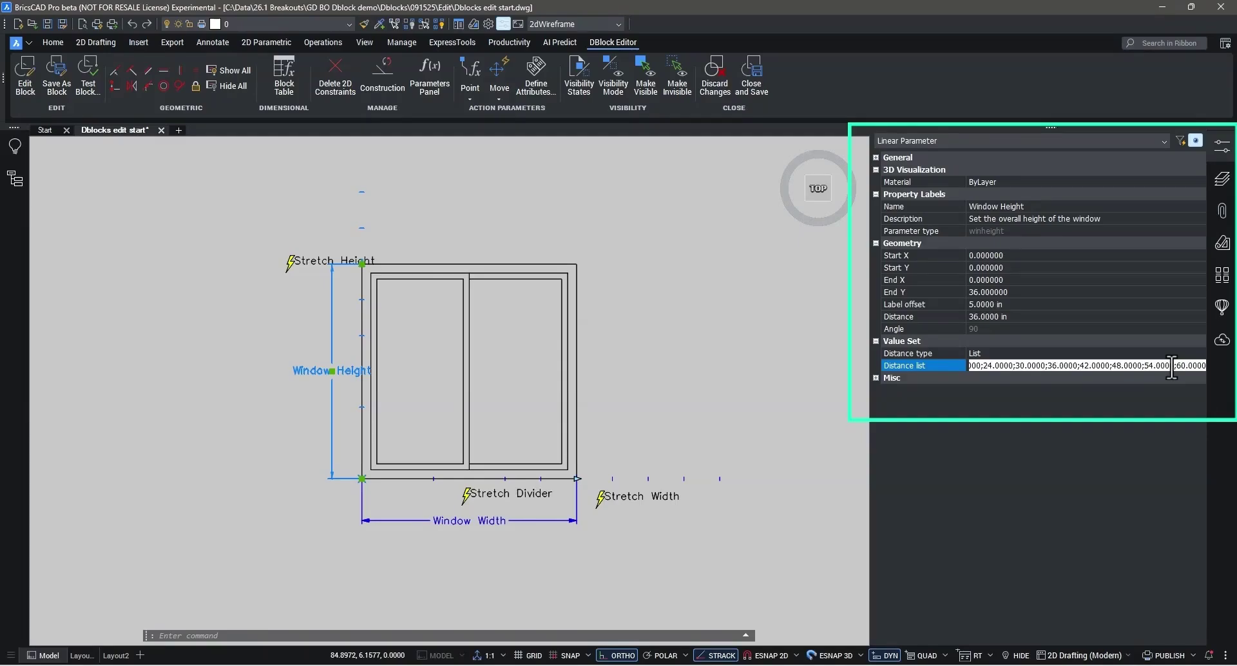
pyautogui.press('Return')
# - Save the block edits, stretch the window's height grip to 54 in, and open the Window Height value list
pyautogui.click(88, 75)
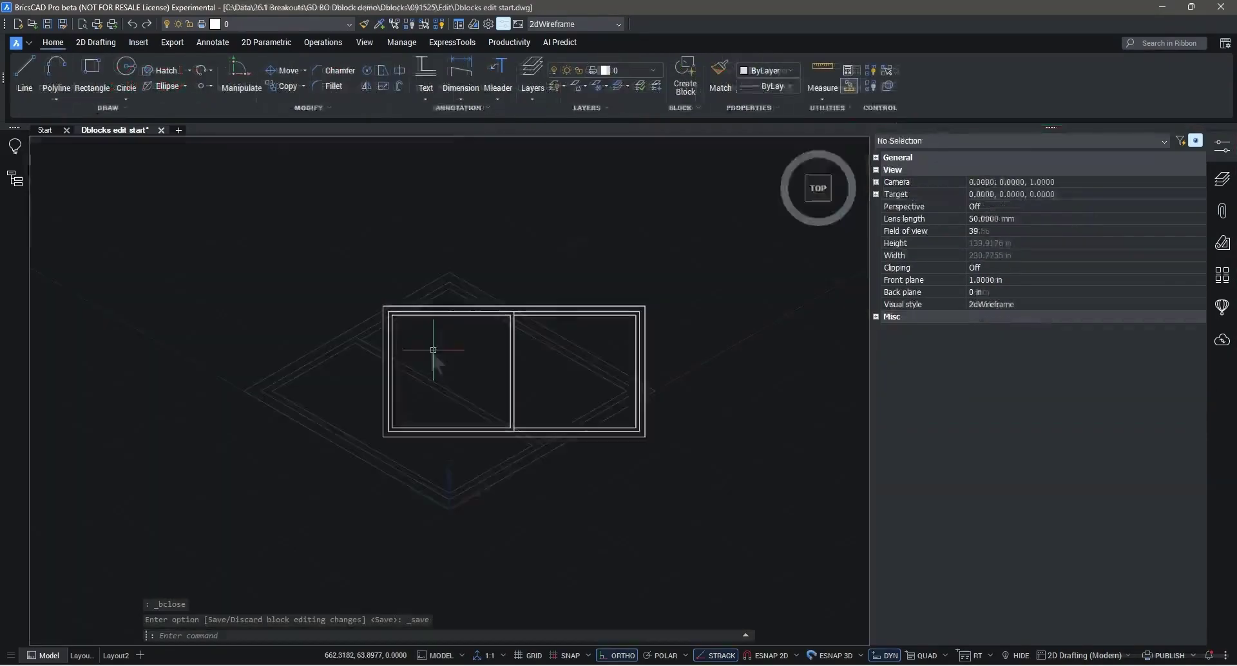
pyautogui.click(431, 350)
pyautogui.click(362, 346)
pyautogui.click(383, 306)
pyautogui.click(387, 239)
pyautogui.click(1039, 315)
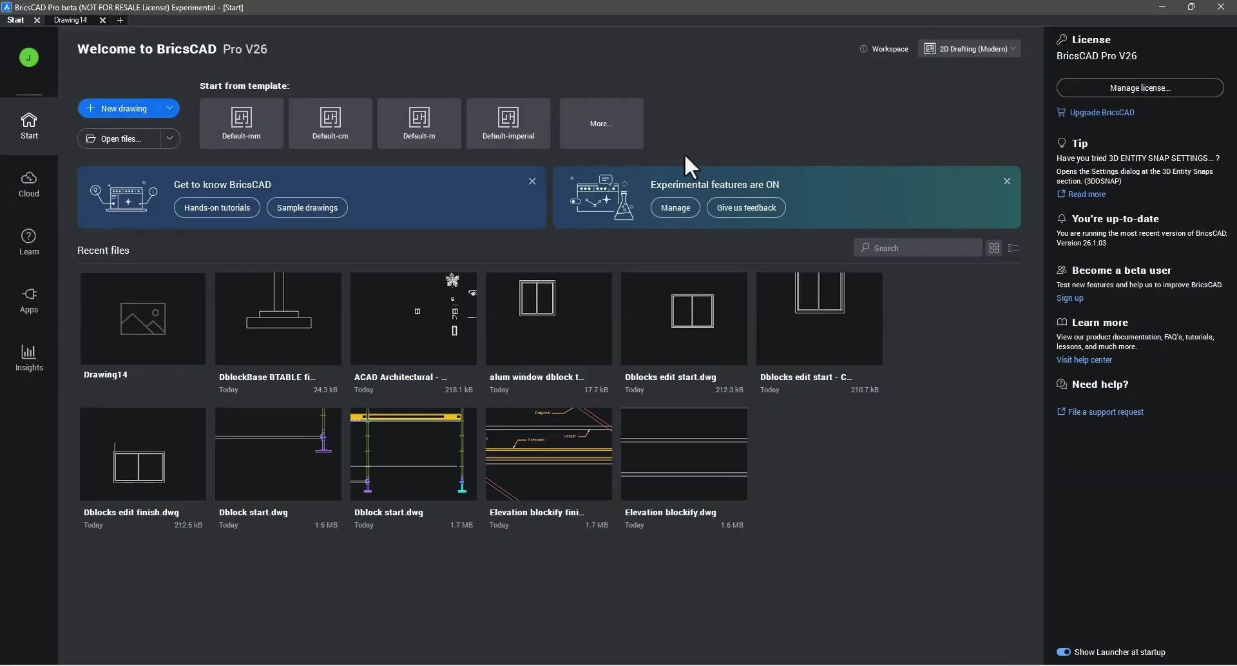
# - Start a support request under BricsCAD > Dynamic Blocks titled 'Unable to edit value set in dblock'
pyautogui.click(1112, 413)
pyautogui.click(495, 219)
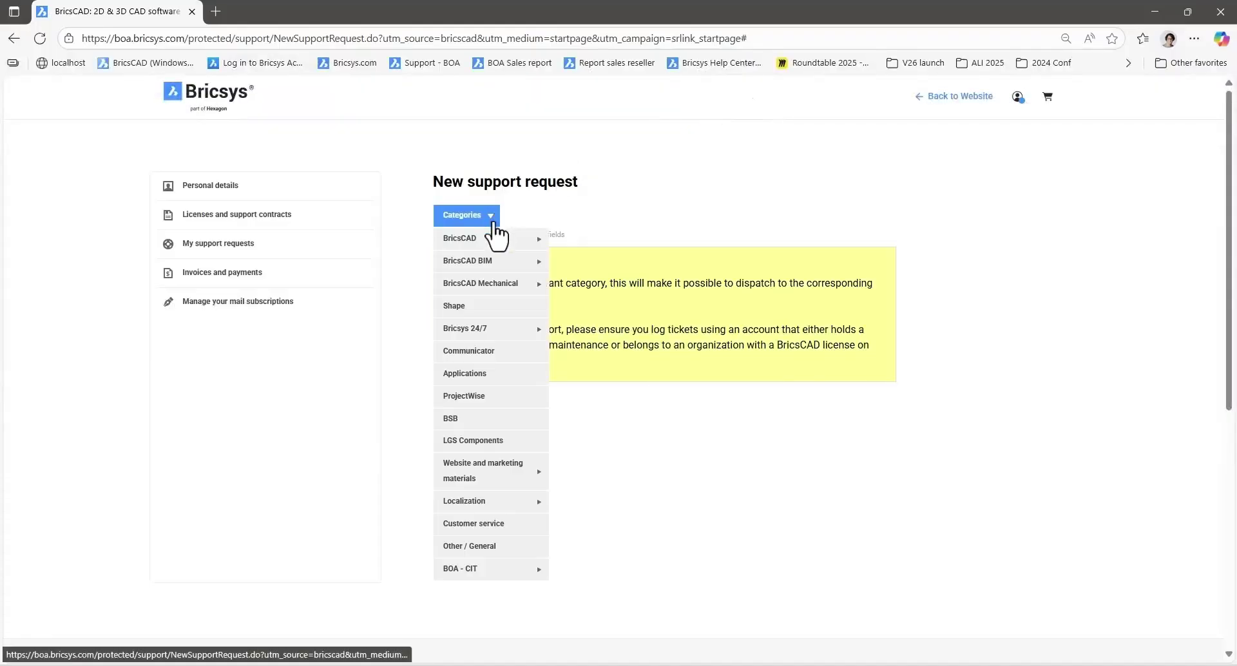
pyautogui.moveTo(486, 239)
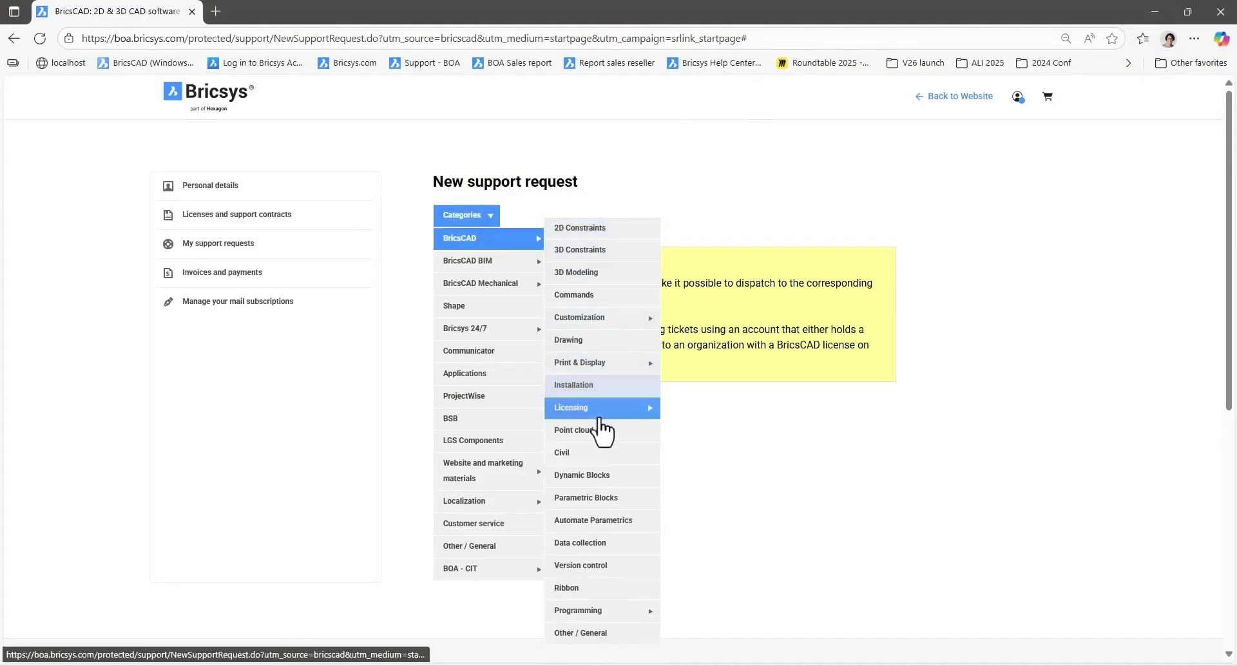
pyautogui.click(587, 478)
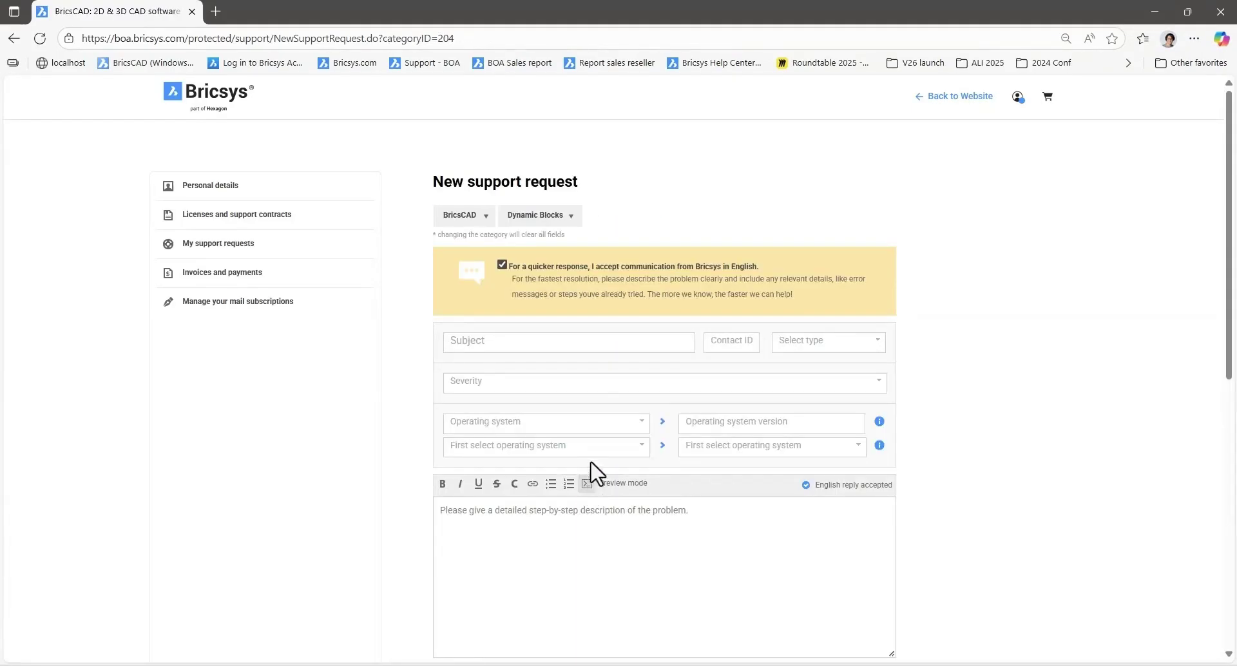
pyautogui.click(537, 346)
pyautogui.write('Unable to edit value set in dblock')
pyautogui.press('Tab')
# - Set the request type to Bug report with Medium severity
pyautogui.click(878, 355)
pyautogui.click(870, 385)
pyautogui.click(877, 387)
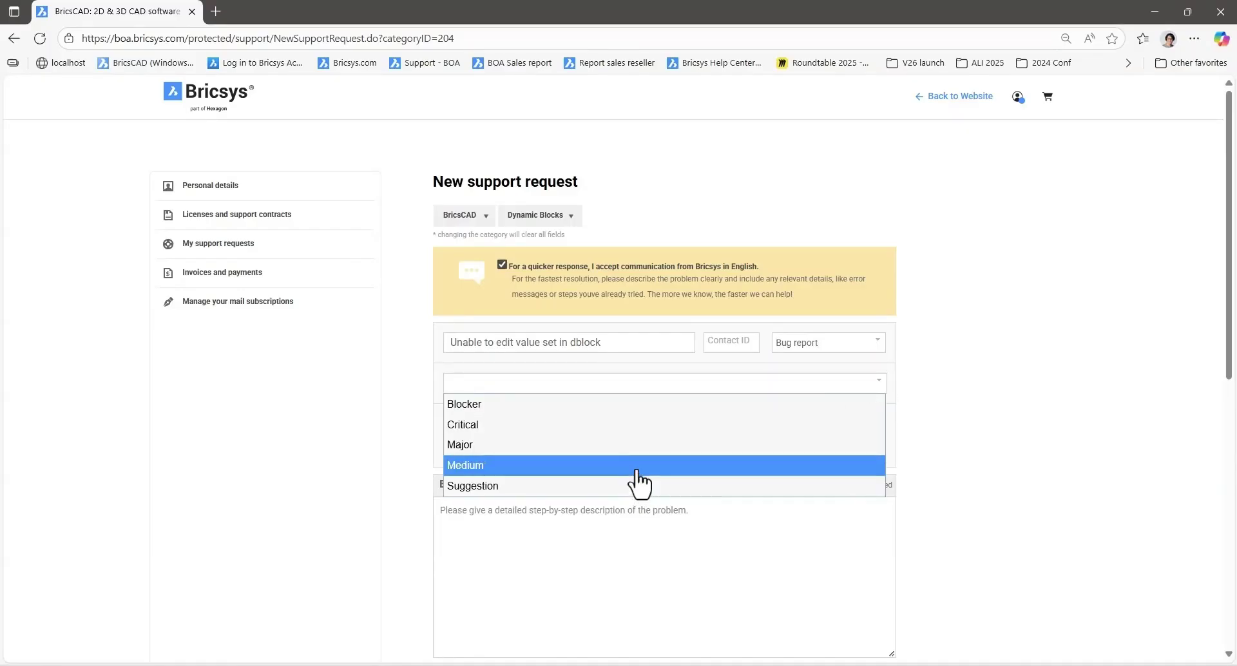
pyautogui.click(638, 465)
pyautogui.click(640, 450)
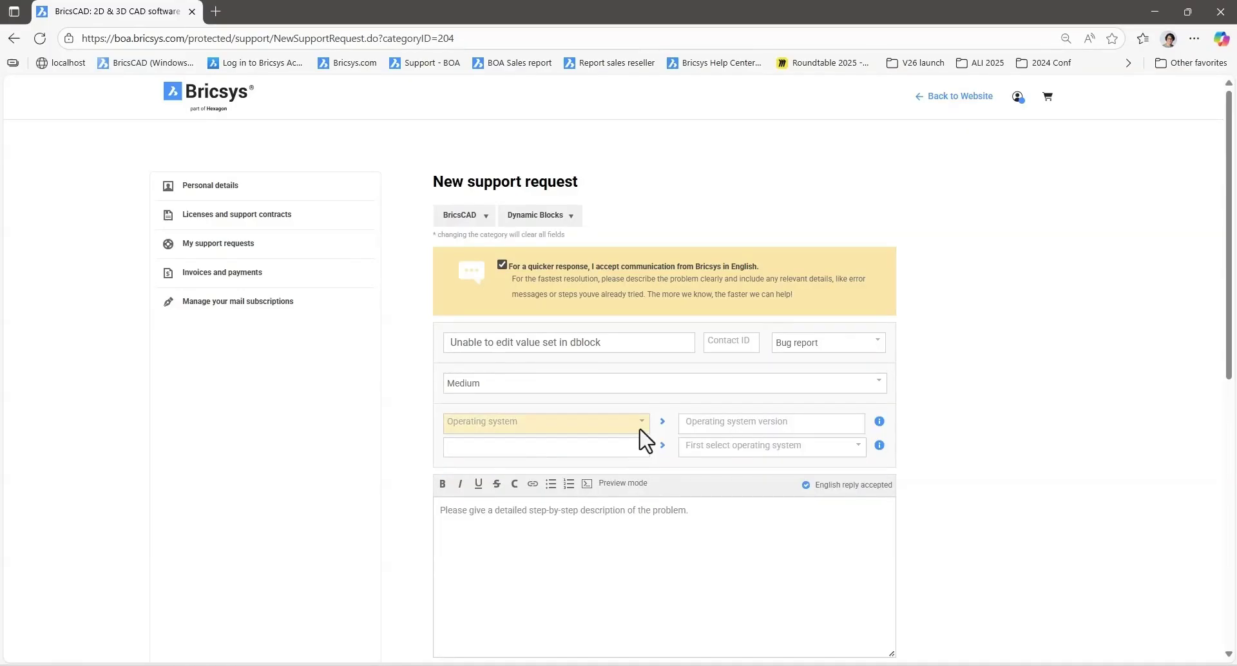
# - Choose Windows 11, English and BricsCAD version 26.1.03-1 Beta for the request
pyautogui.click(641, 426)
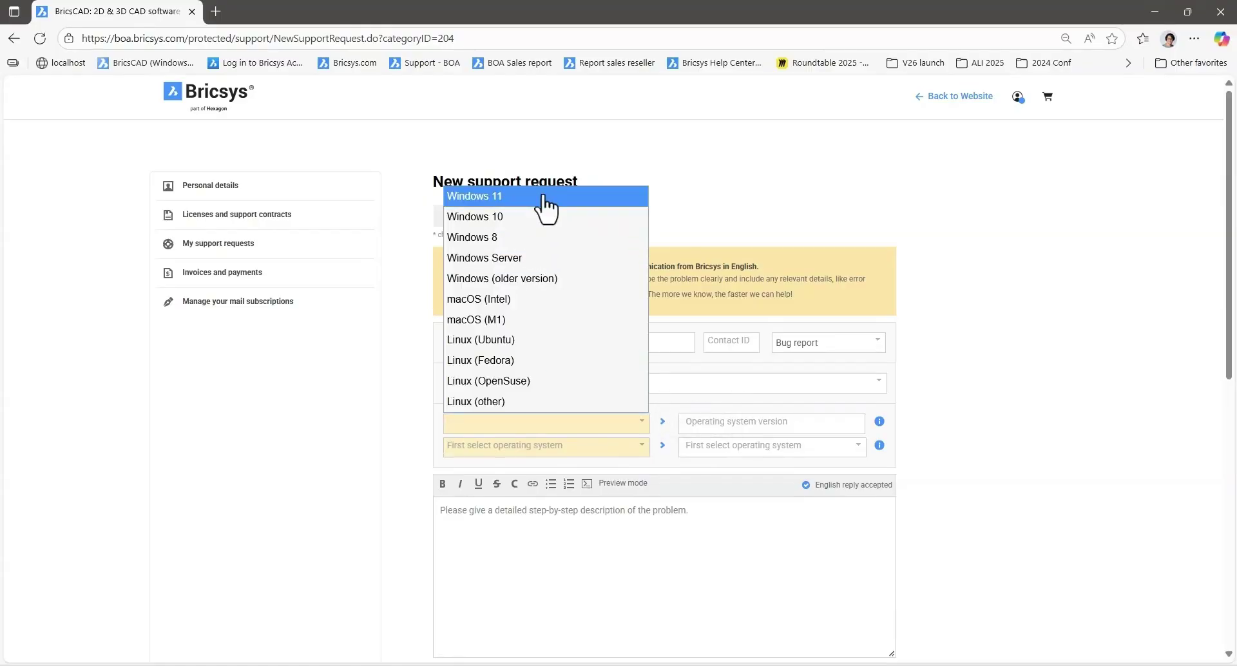
pyautogui.click(545, 200)
pyautogui.click(638, 450)
pyautogui.click(521, 200)
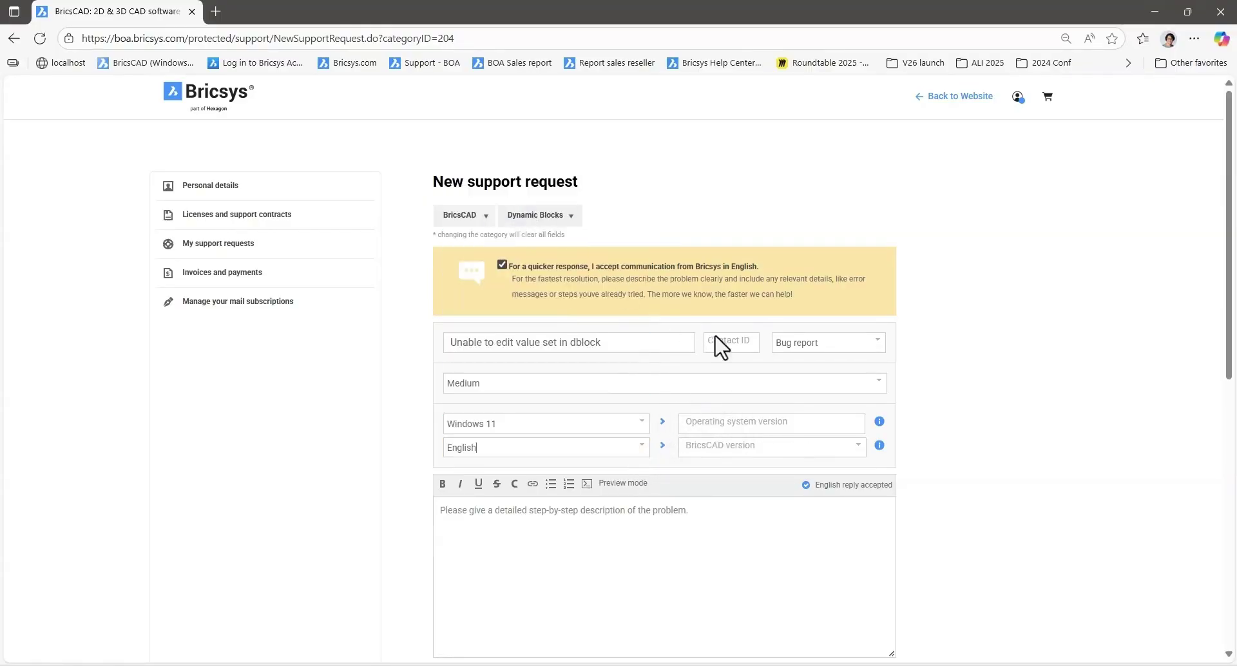
pyautogui.click(857, 450)
pyautogui.click(785, 86)
pyautogui.scroll(-4, 952, 171)
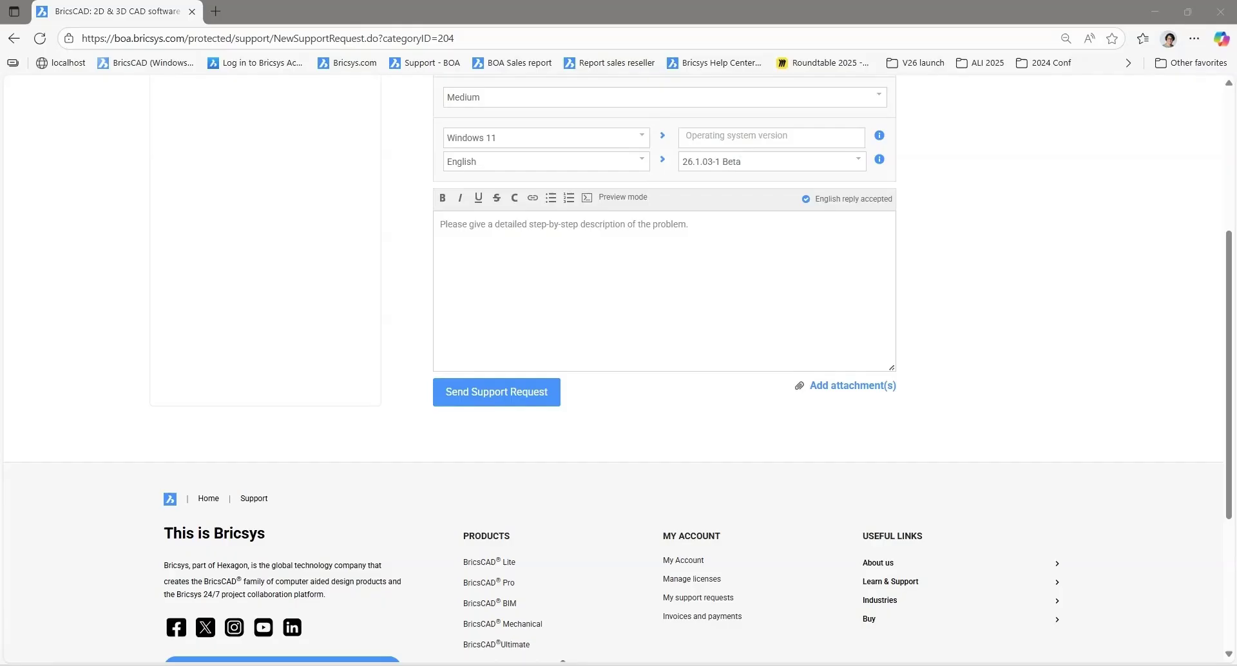
# - Paste the prepared checklist into the description, then close the attachments dialog without adding files
pyautogui.click(509, 236)
pyautogui.write('Document your workflow steps Document expected behavior Document the actual behavior/and or failure Include attachments Your Dynamic block** Screenshots Videos')
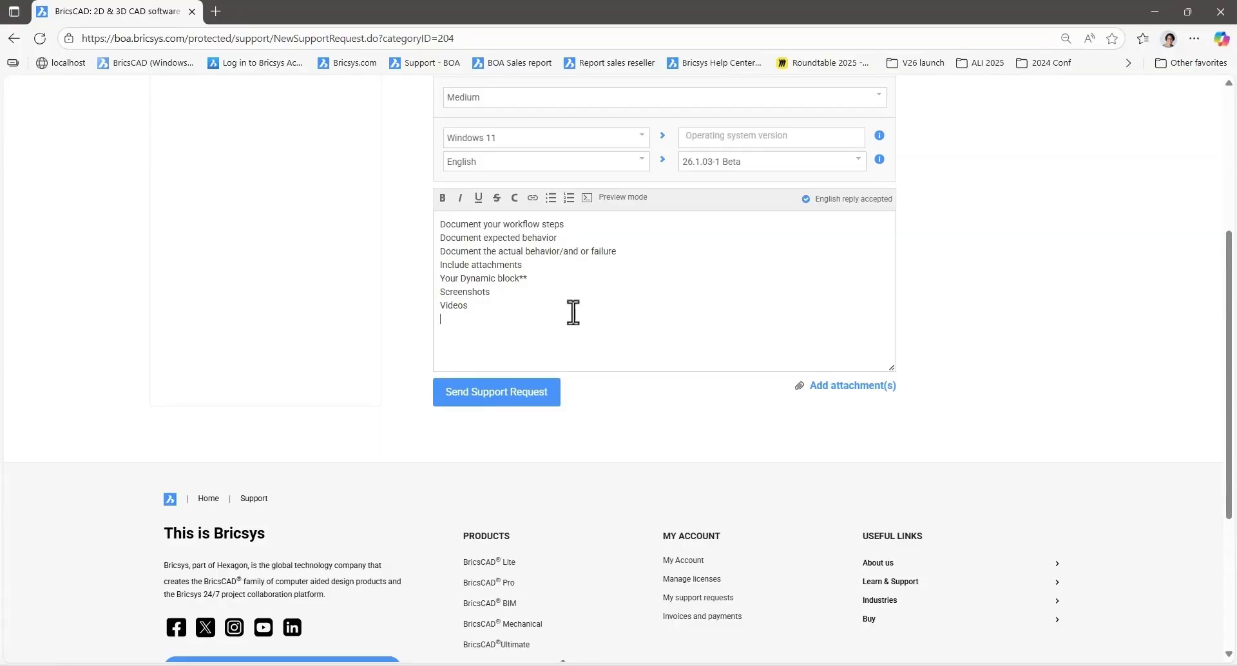
pyautogui.click(830, 388)
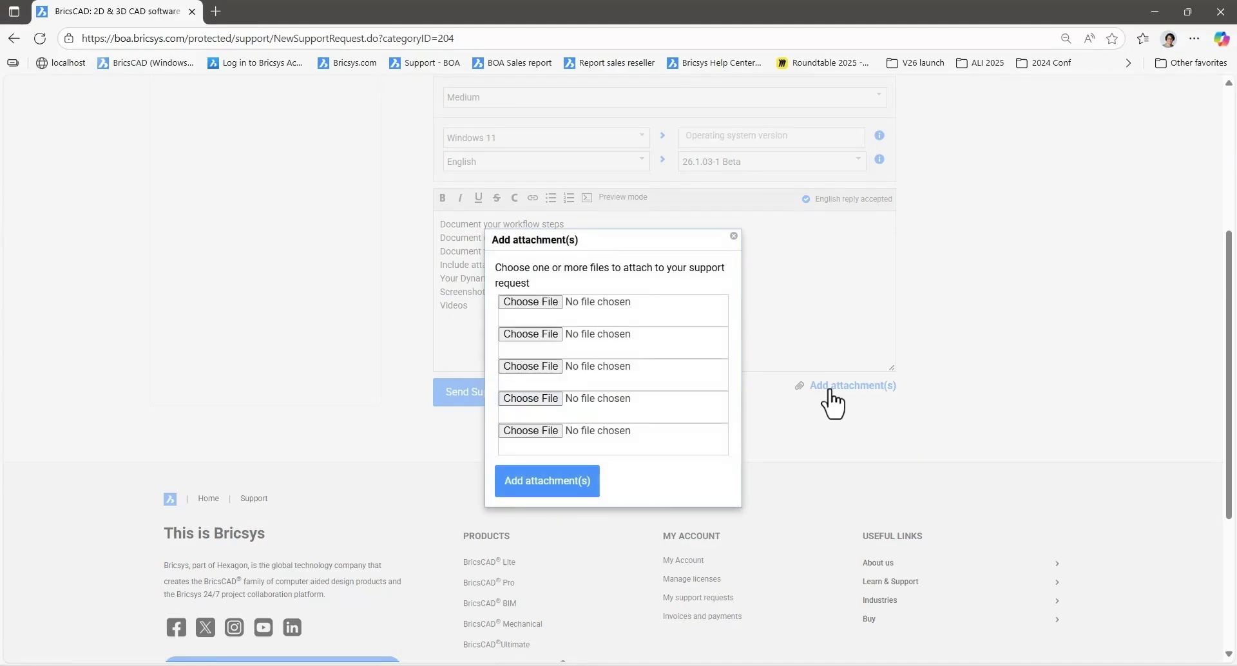
pyautogui.click(533, 487)
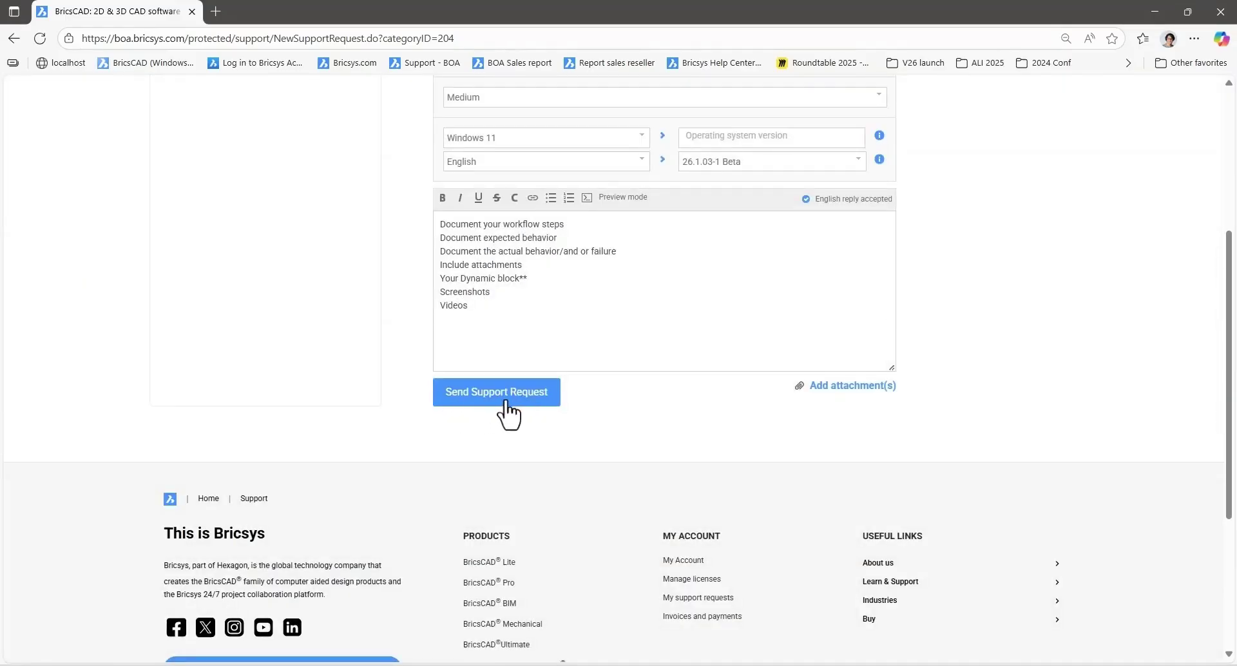
# - Add a new line below Videos in the request description
pyautogui.press('Return')
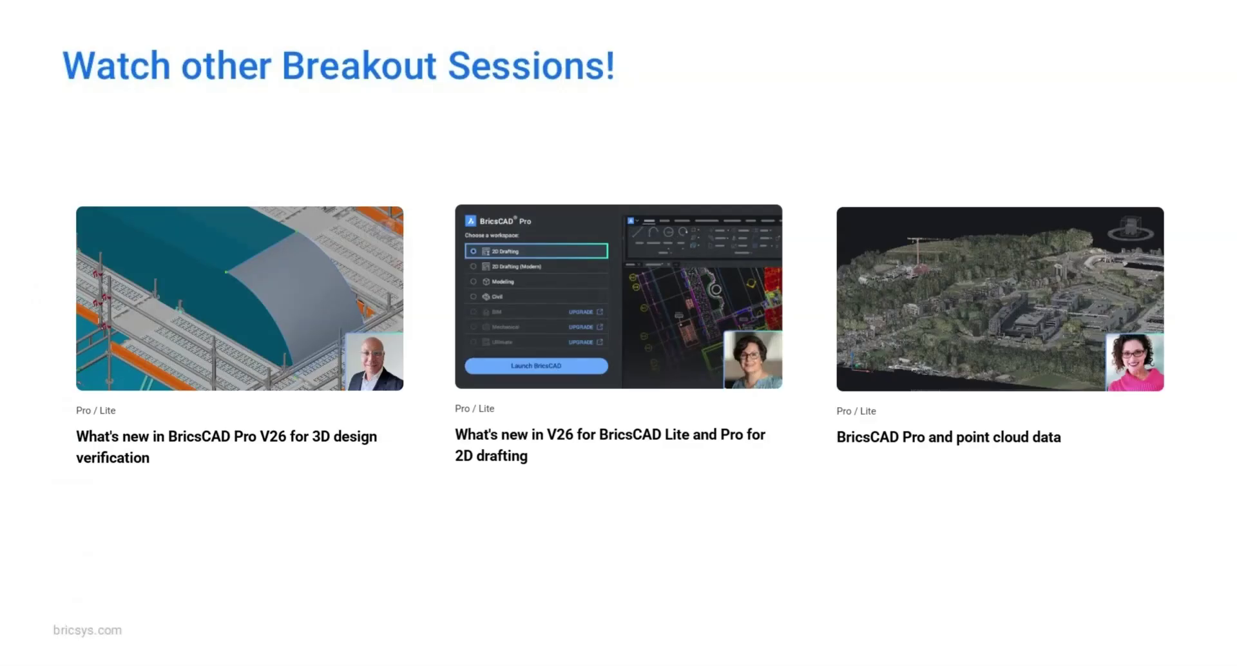
# - Advance to the Learn more slide showing the bricsys.com/bricscad/v26 QR code
pyautogui.press('Right')
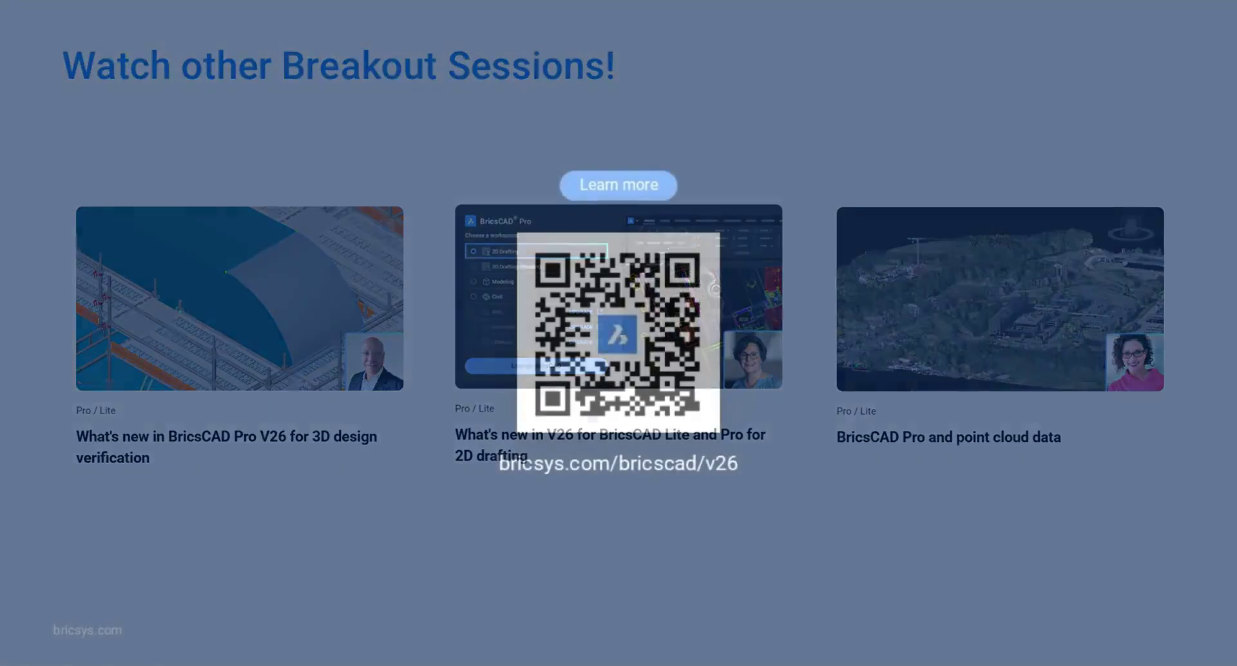